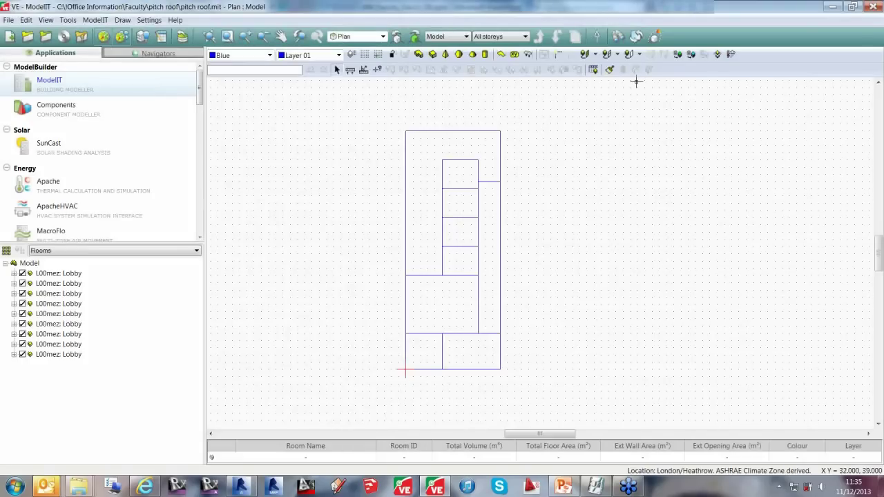
- Inspect the flat-roofed building in the 3D model viewer from above, and close the viewer
left_click(654, 37)
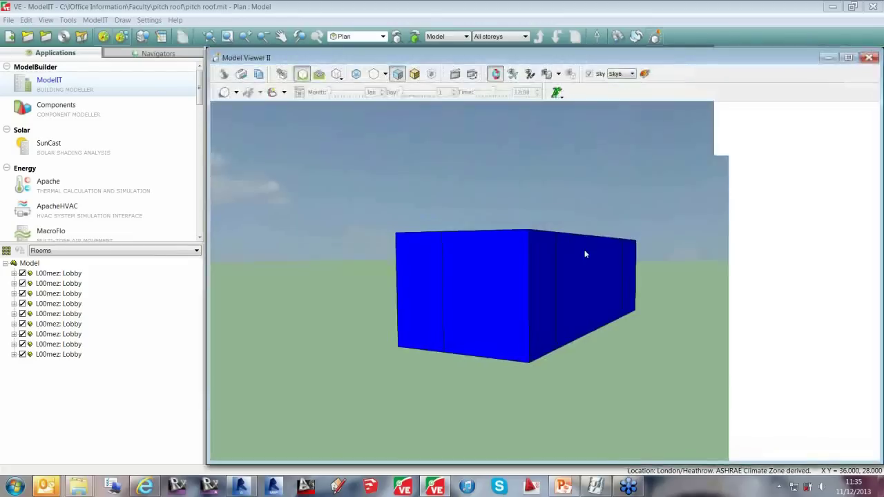
left_click_drag(576, 244, 599, 278)
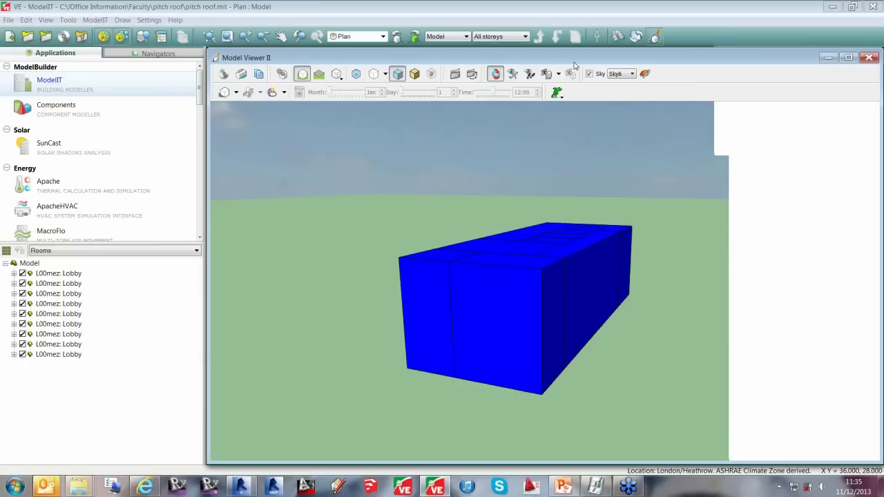
left_click_drag(584, 63, 293, 73)
left_click(642, 65)
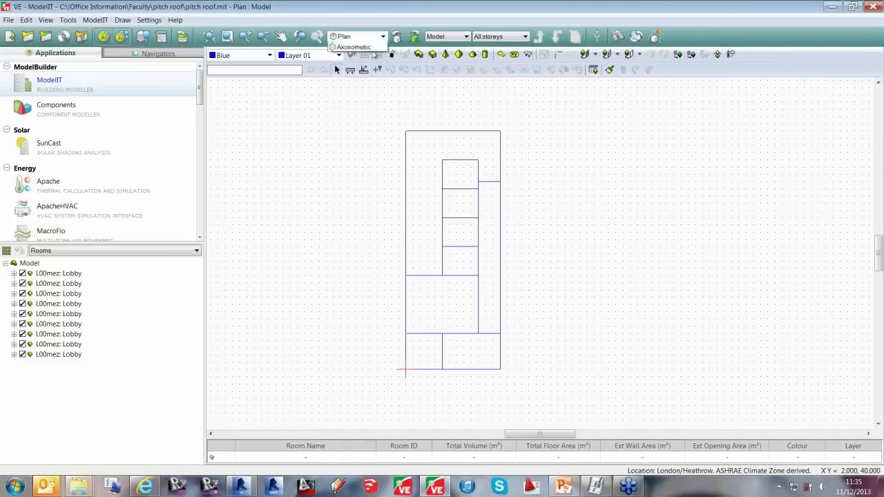
- Check the floor and ceiling heights of all rooms from the front view without changing them
left_click(381, 37)
left_click(369, 72)
scroll(517, 212, "down", 2)
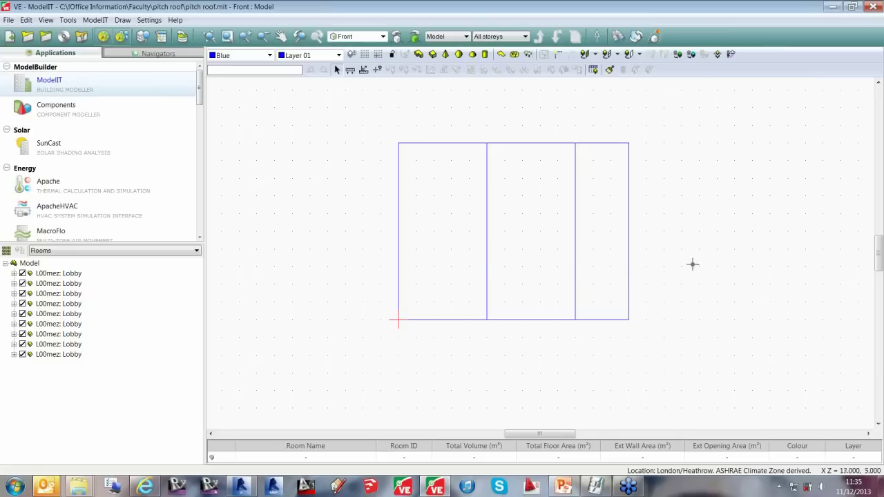
left_click_drag(692, 263, 344, 108)
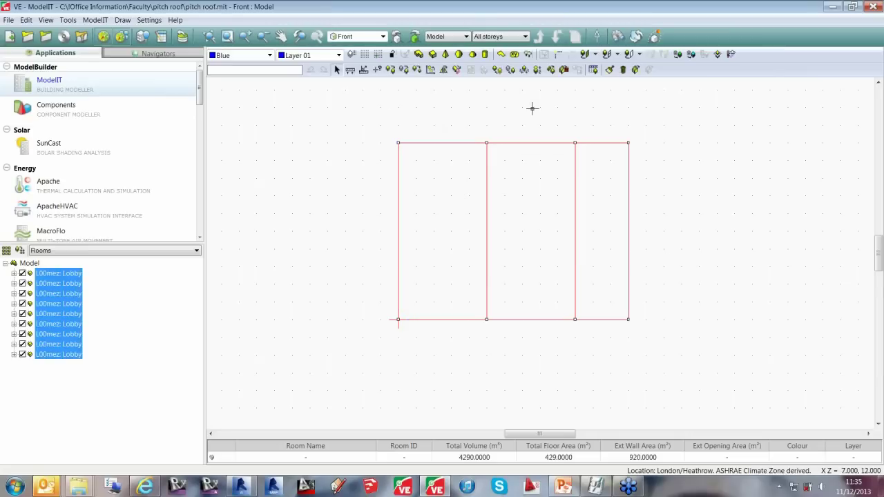
left_click(537, 69)
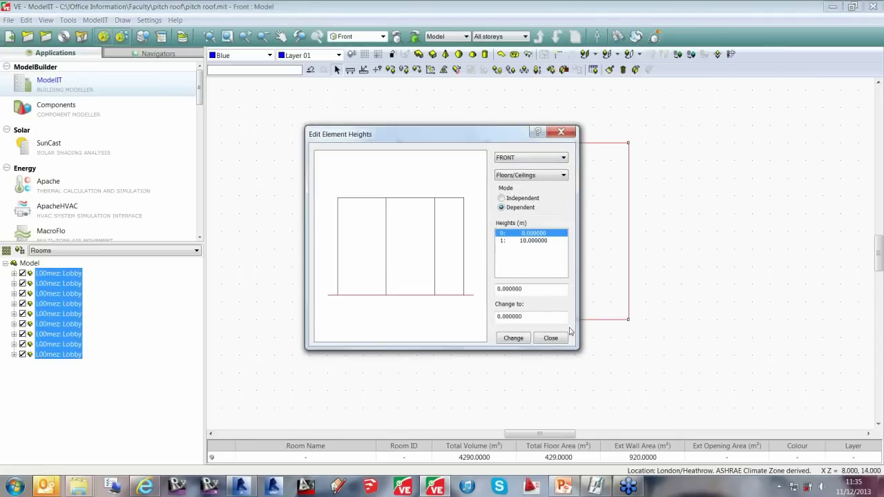
left_click(550, 338)
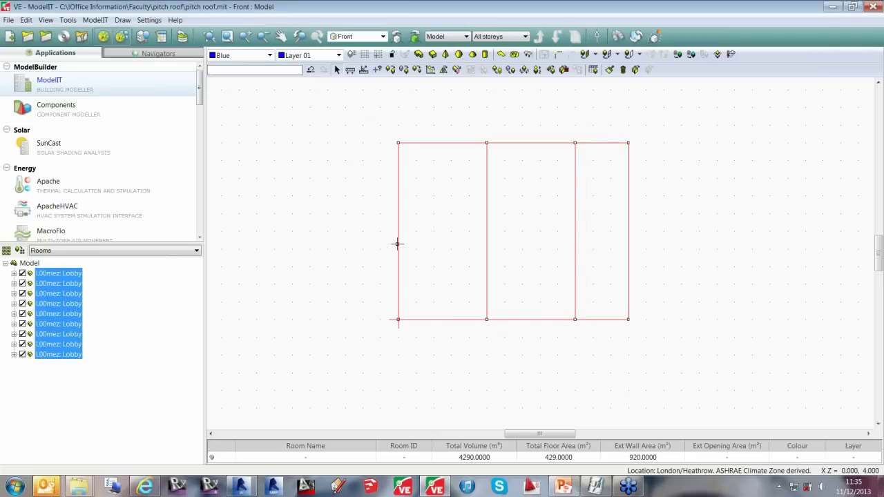
- Connect all the other lobby rooms to the first lobby in the axonometric view, retaining the partitions
key("a")
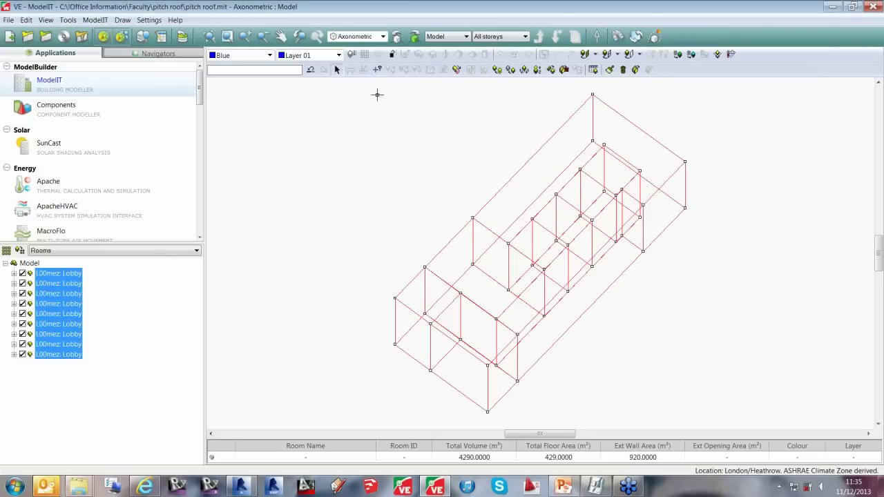
left_click(72, 274)
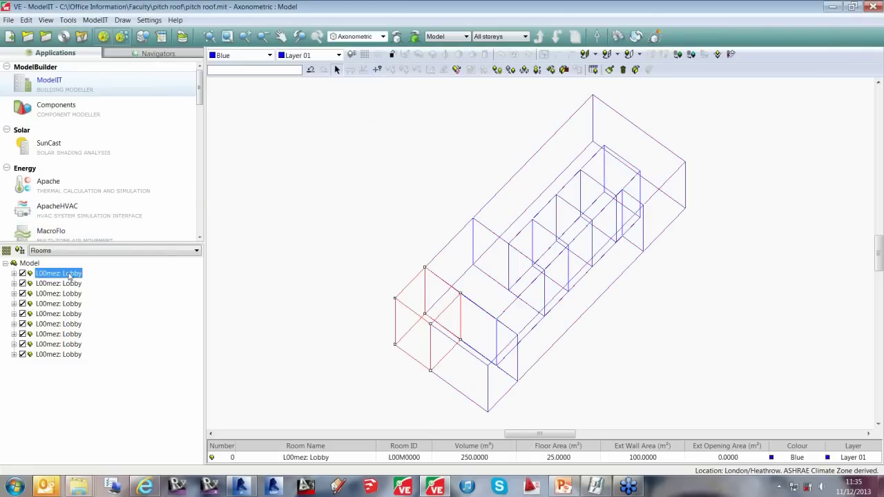
left_click(483, 69)
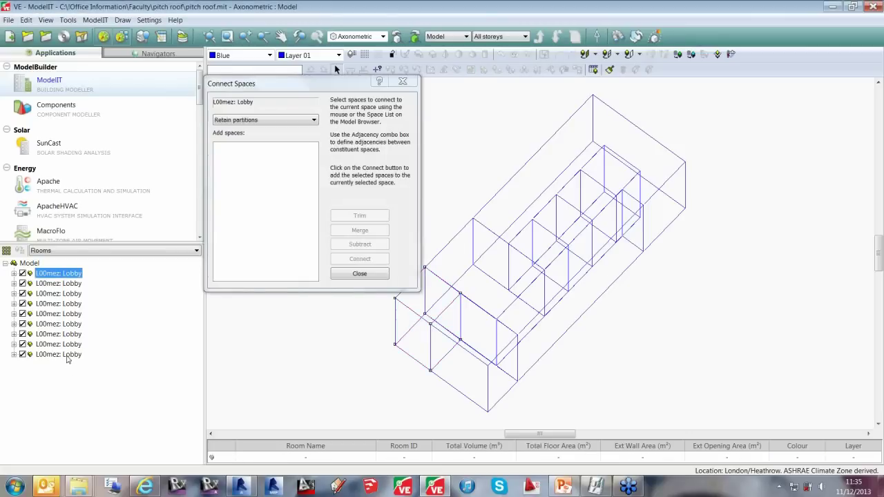
left_click(67, 356, "shift")
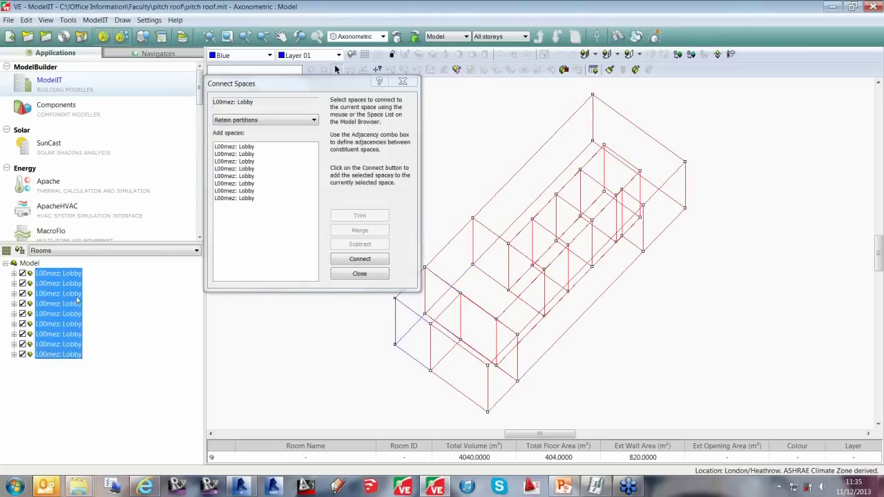
left_click(362, 258)
left_click(359, 273)
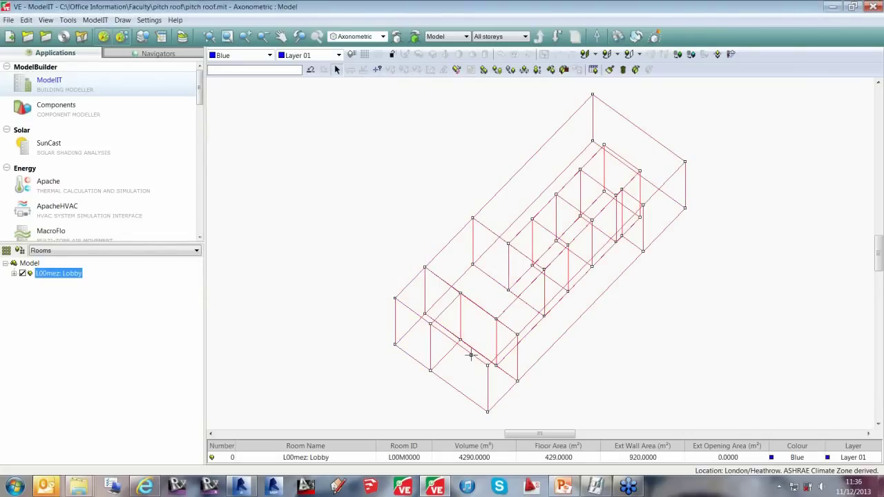
- Go down one level into the connected space and bring up the Edit space tools
left_click(558, 38)
left_click(465, 35)
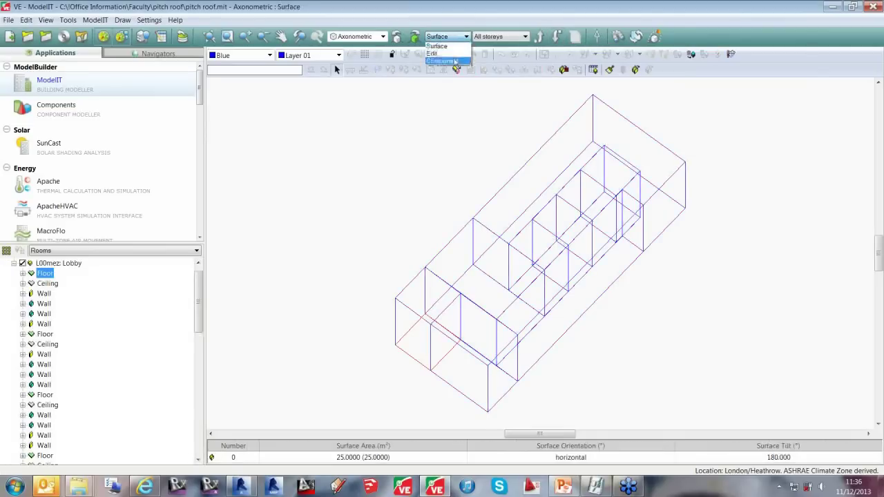
left_click(455, 61)
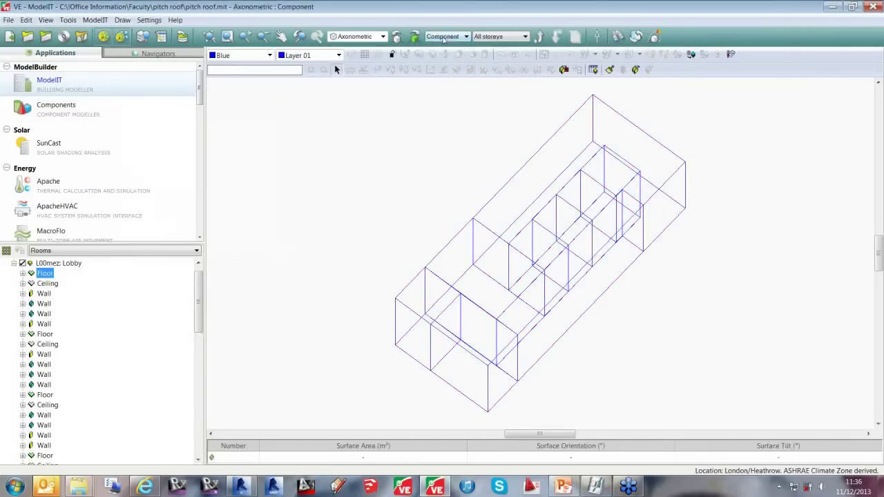
left_click(443, 38)
left_click(445, 60)
left_click(444, 37)
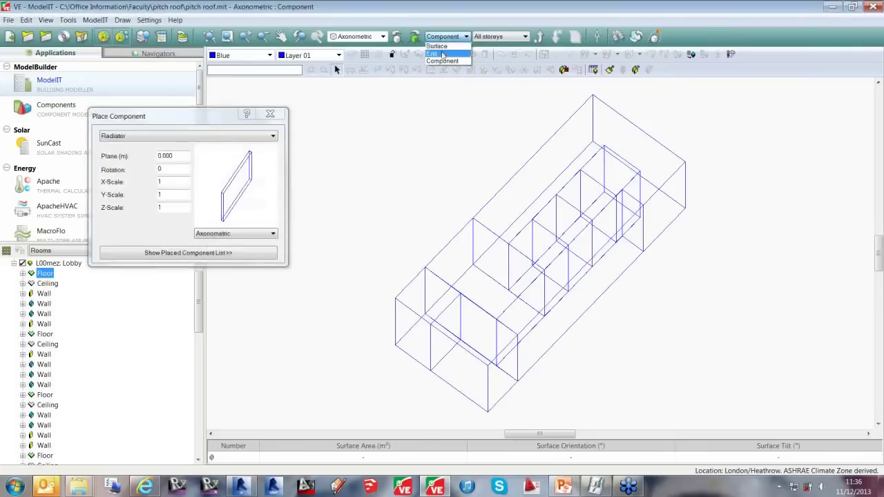
left_click(441, 53)
left_click_drag(449, 134, 174, 71)
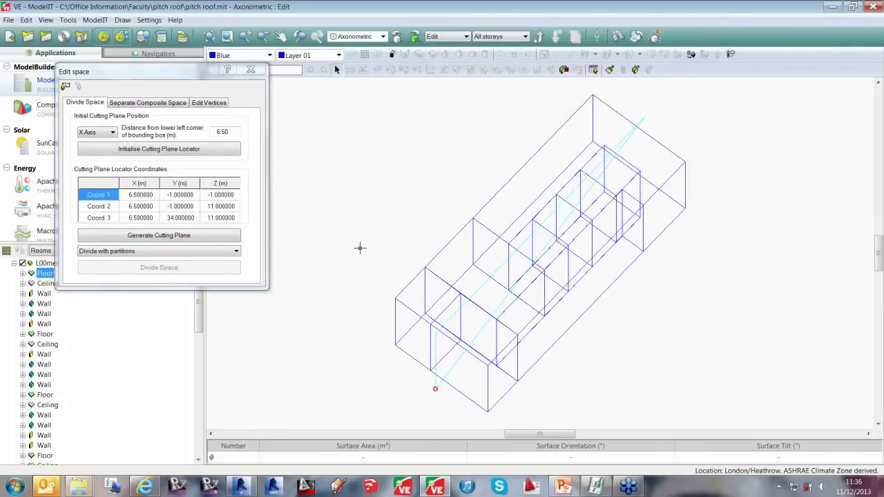
- Snap the three cutting plane locator points to the building's upper corners at (0, 0, 10), (13, 0, 10) and (0, 33, 10)
left_click(65, 86)
left_click(394, 298)
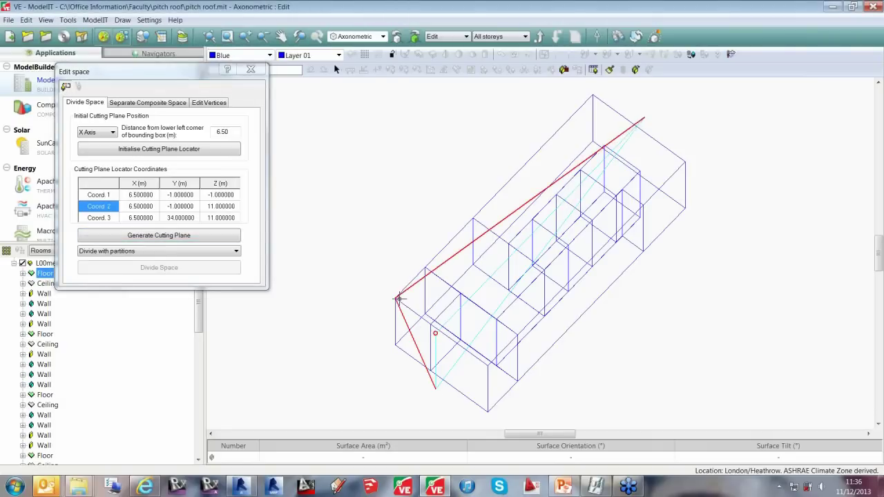
left_click(488, 365)
left_click(592, 95)
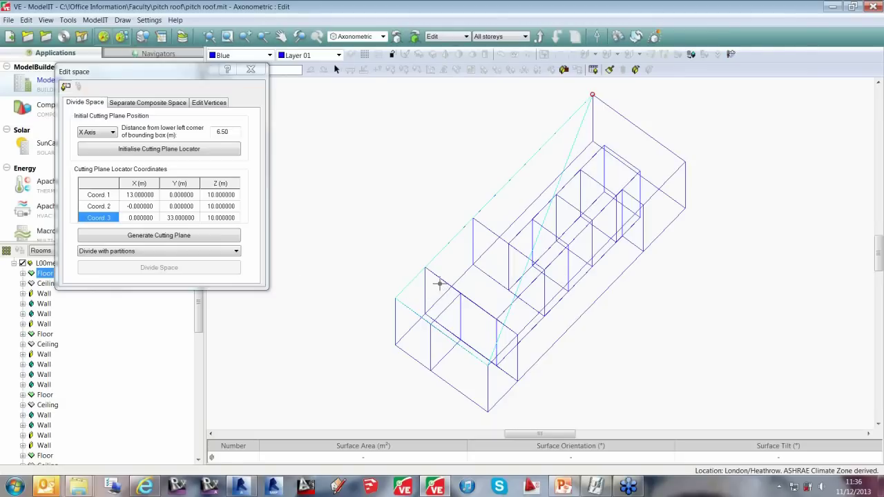
- Set the Z value of cutting plane coordinate 1 to 5 m to slope the plane, checking it in the front view
key("f")
scroll(440, 283, "down", 3)
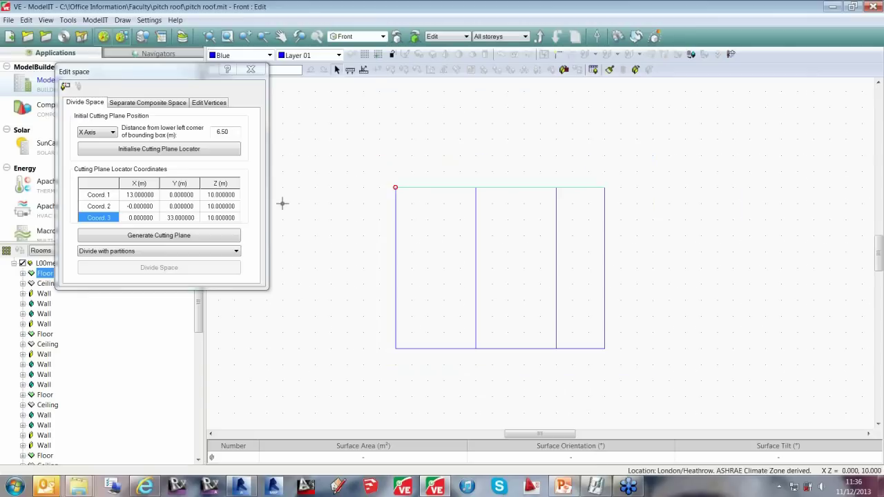
left_click(100, 206)
left_click(106, 197)
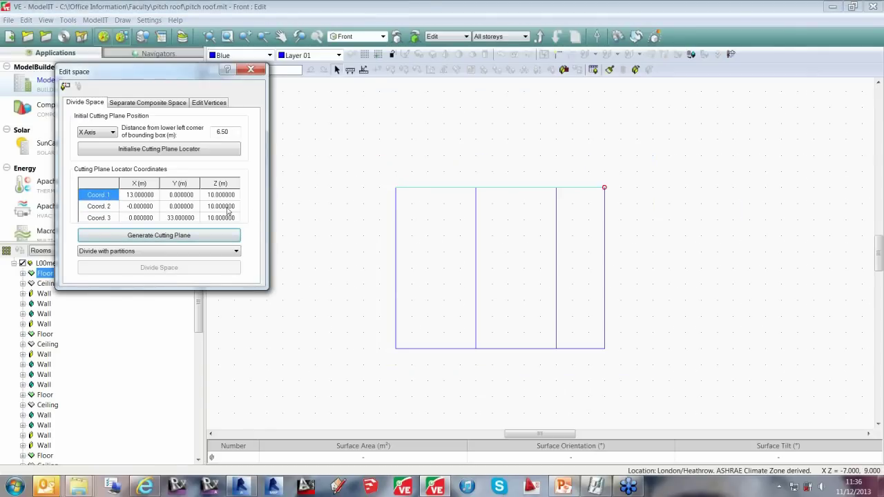
double_click(220, 195)
type("5")
key("Return")
left_click(499, 258)
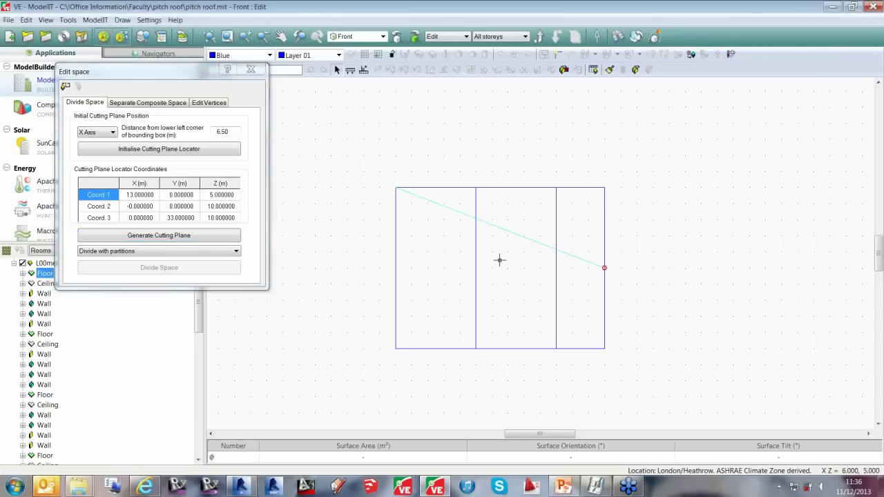
- Generate the sloped cutting plane and divide the connected space along it with partitions
key("a")
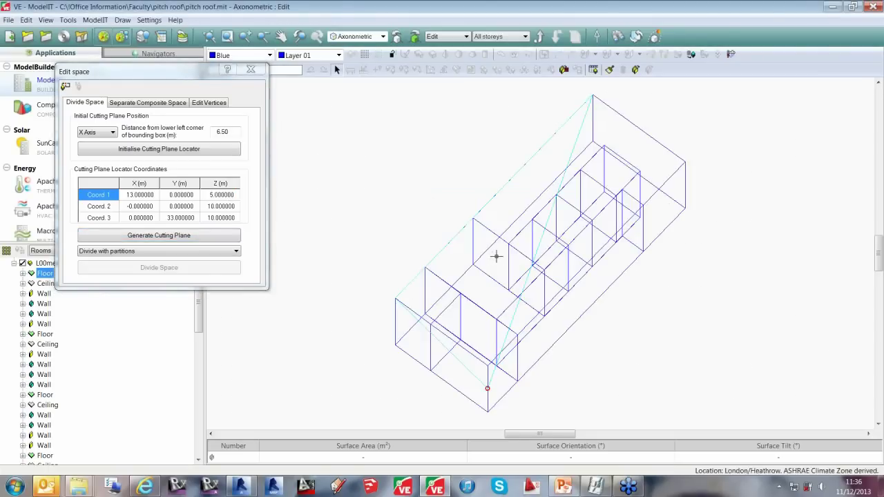
left_click(193, 238)
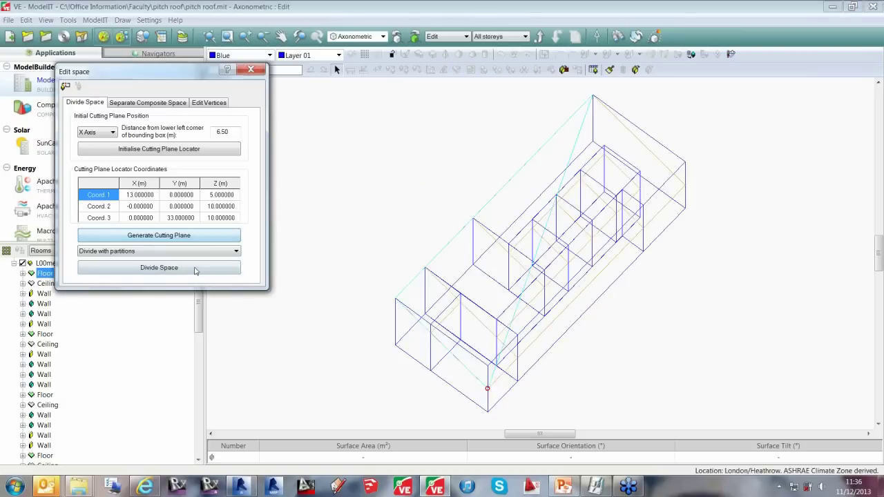
left_click(194, 269)
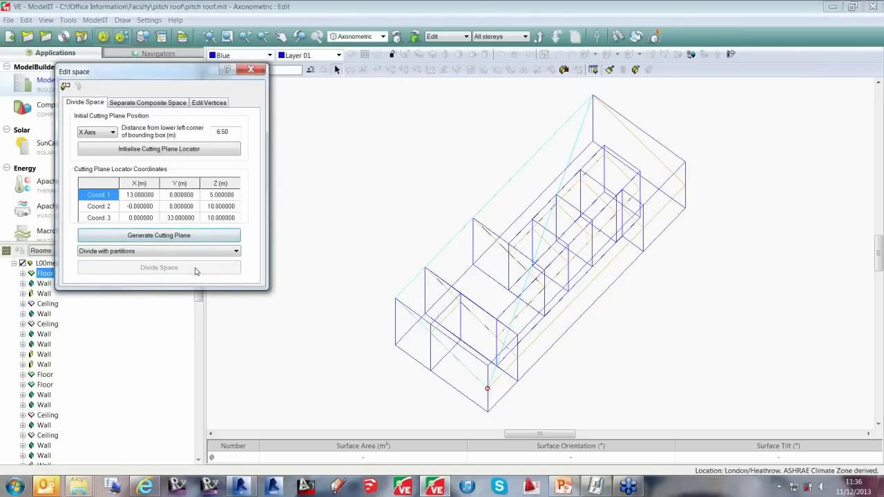
- Separate the sub-spaces below the slope, numbers 1, 3, 5, 7, 9, 11, 13, 15 and 17, from the composite space
left_click(148, 103)
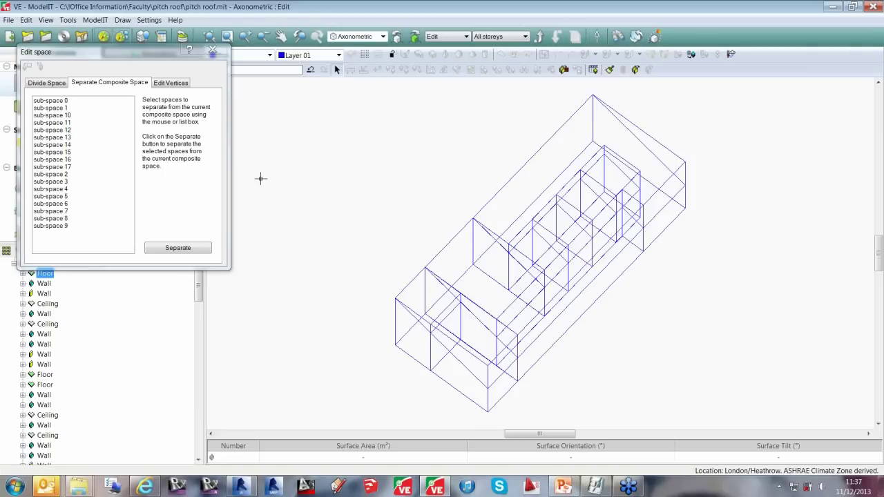
key("f")
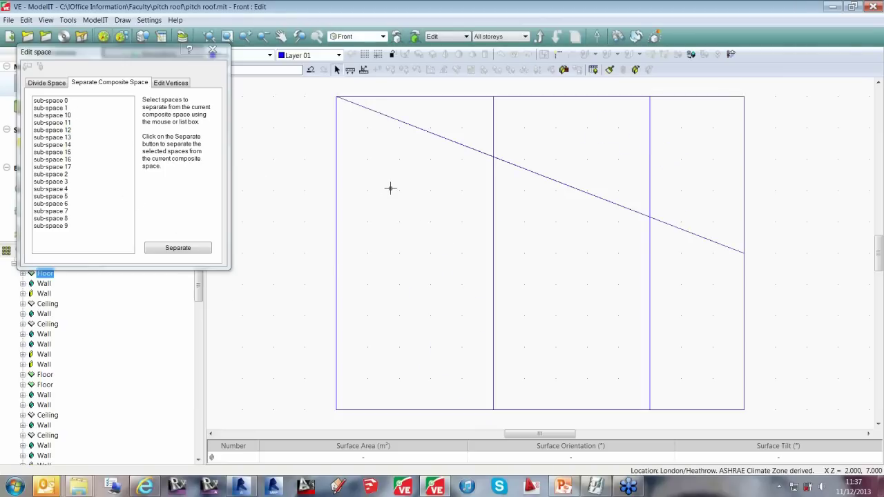
scroll(365, 210, "down", 2)
left_click(51, 110)
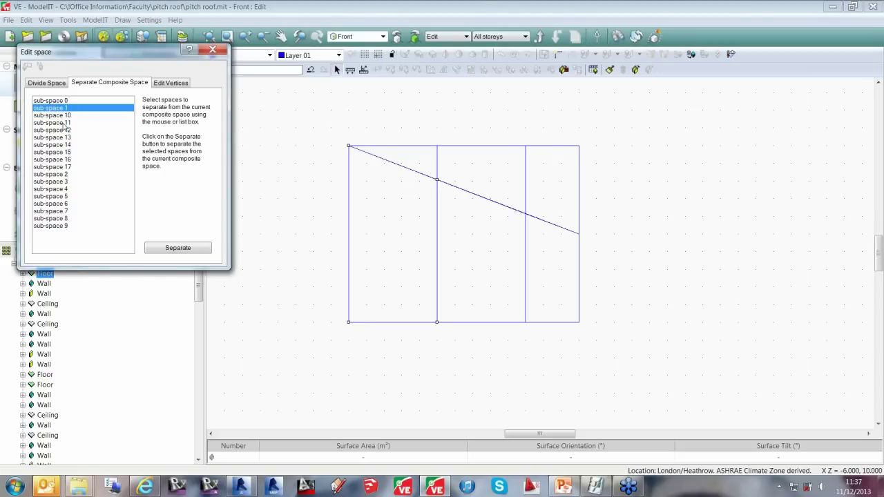
left_click(64, 123, "ctrl")
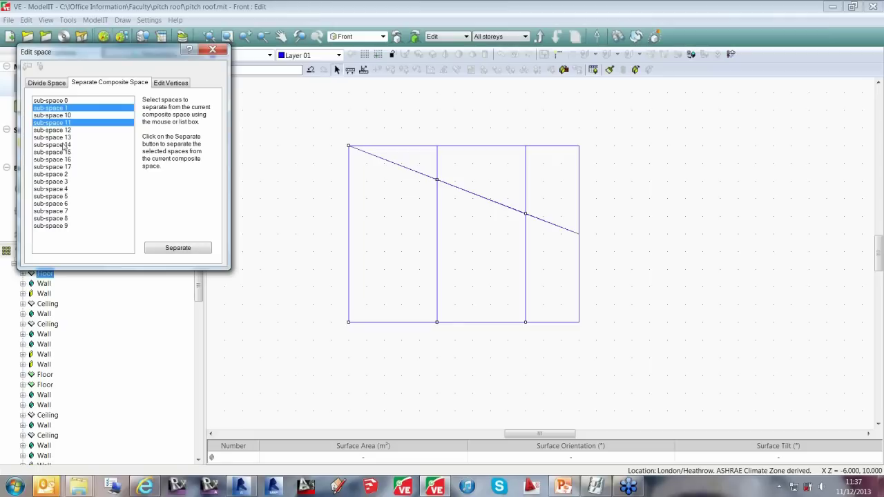
left_click(65, 138, "ctrl")
left_click(64, 152, "ctrl")
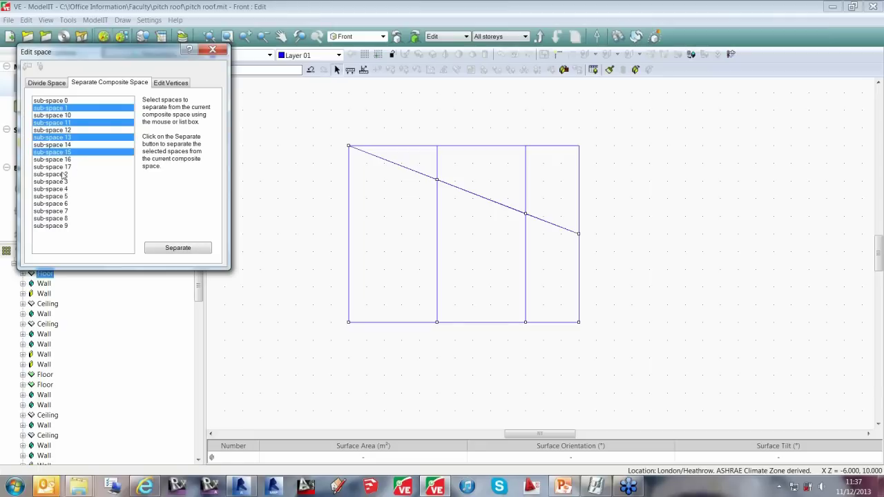
left_click(64, 167, "ctrl")
left_click(62, 181, "ctrl")
left_click(64, 197, "ctrl")
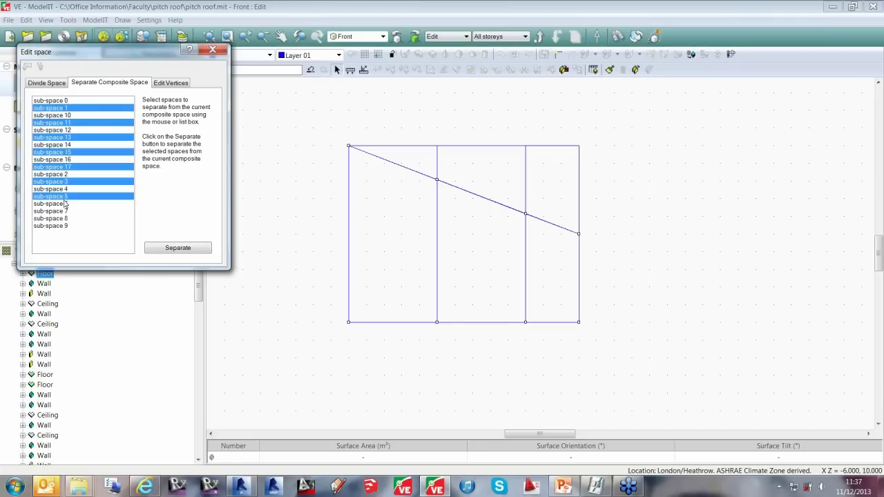
left_click(65, 211, "ctrl")
left_click(64, 226, "ctrl")
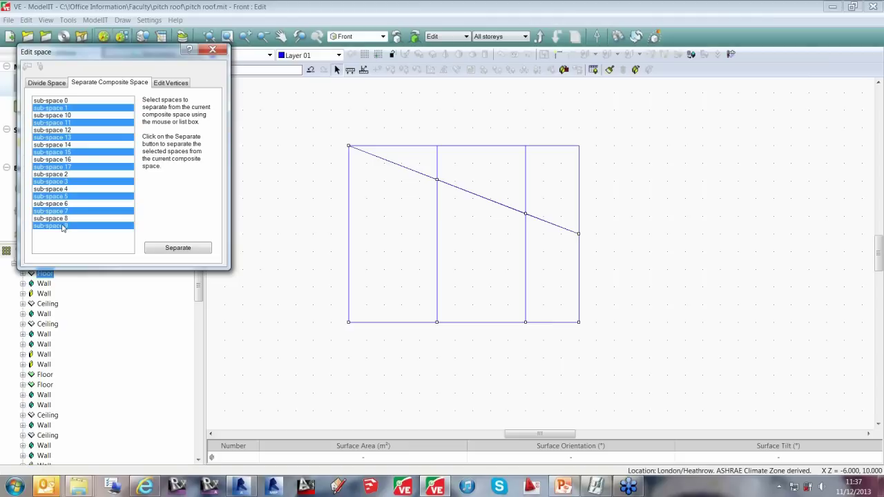
left_click(178, 248)
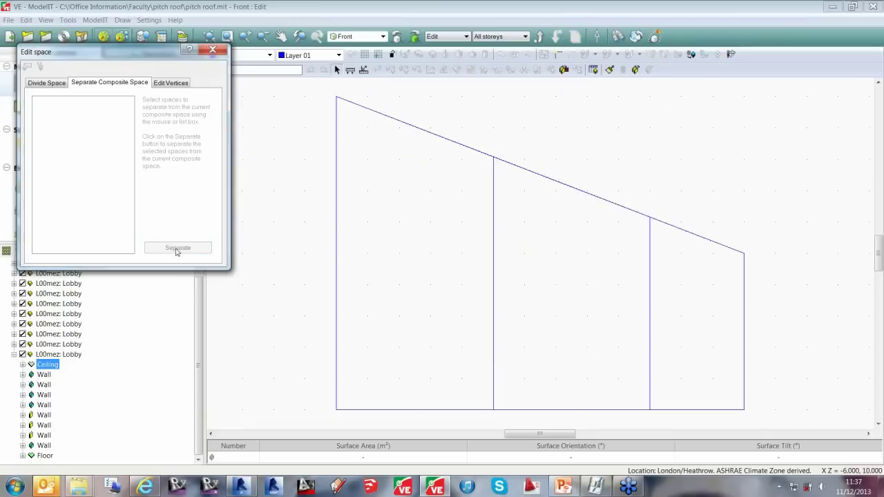
- Return to the model level and delete the leftover composite space above the sloped roof line
left_click(538, 40)
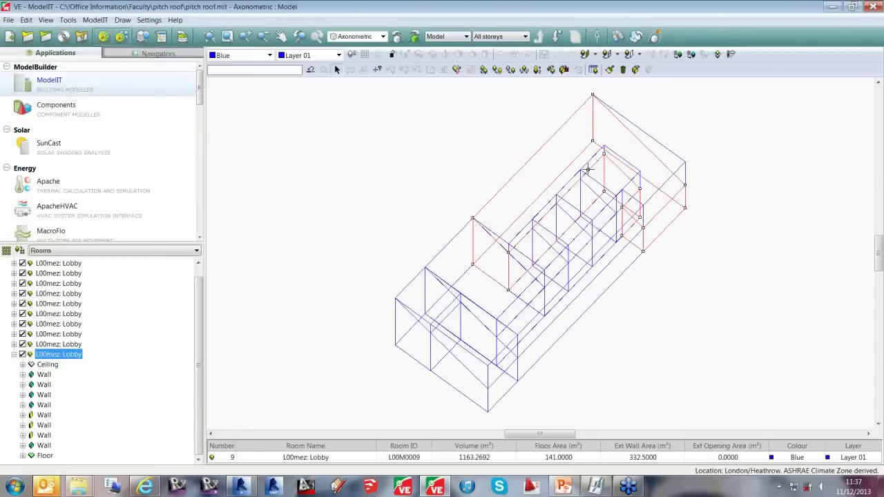
key("f")
left_click(602, 145)
scroll(595, 144, "down", 4)
middle_click_drag(528, 163, 469, 175)
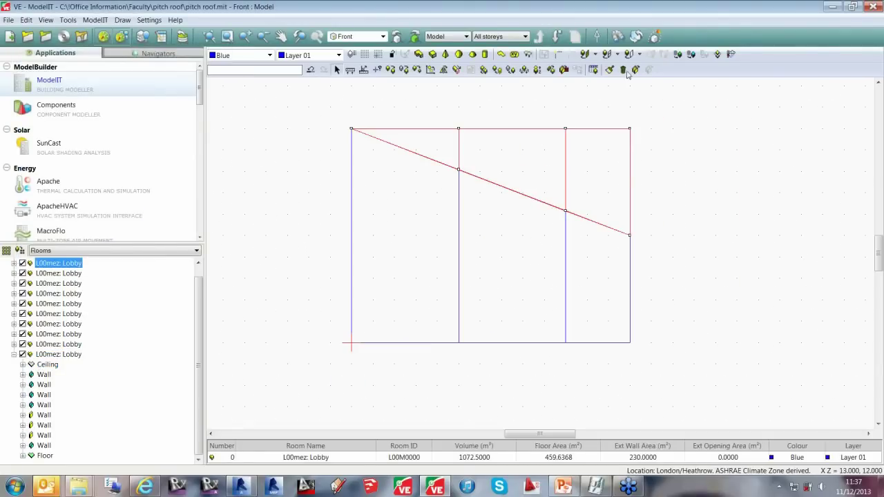
left_click(624, 70)
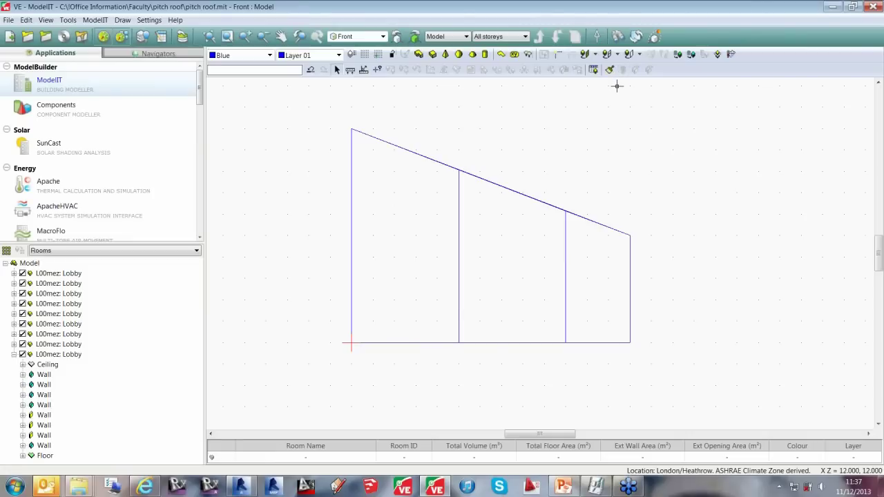
- Examine the building with its sloped roof in axonometric view and as a shaded 3D model
key("a")
left_click(654, 37)
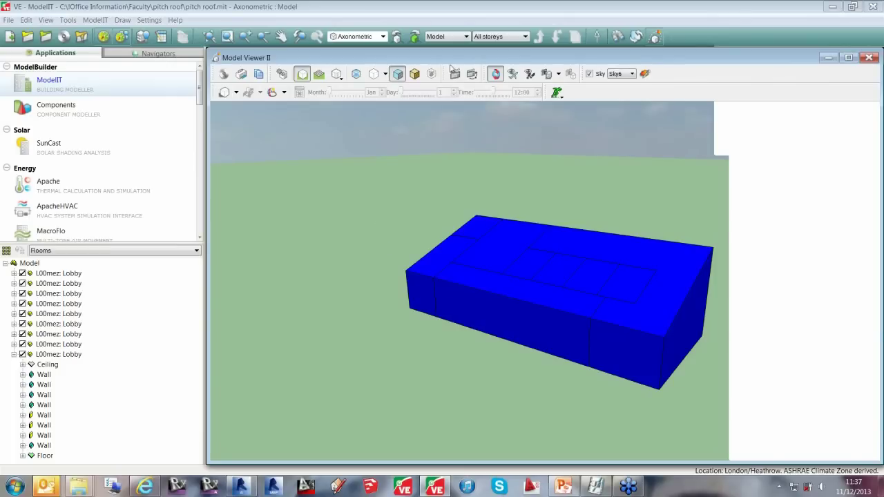
left_click_drag(447, 62, 181, 61)
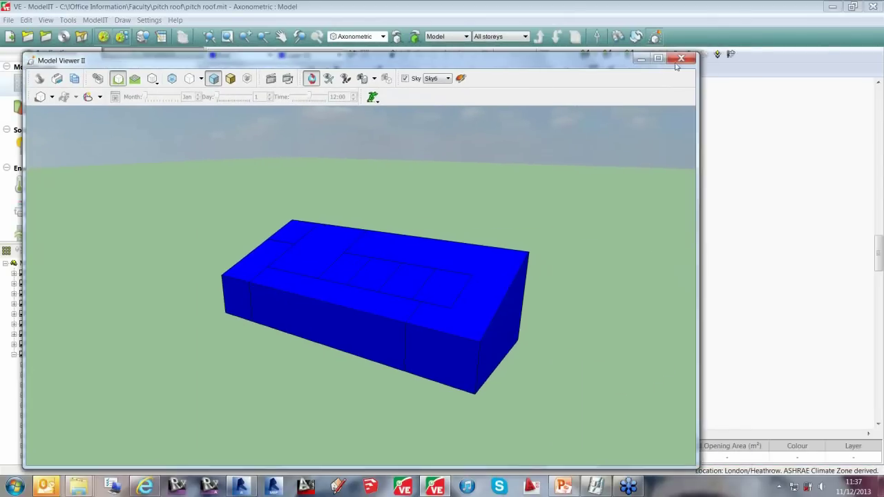
left_click(680, 58)
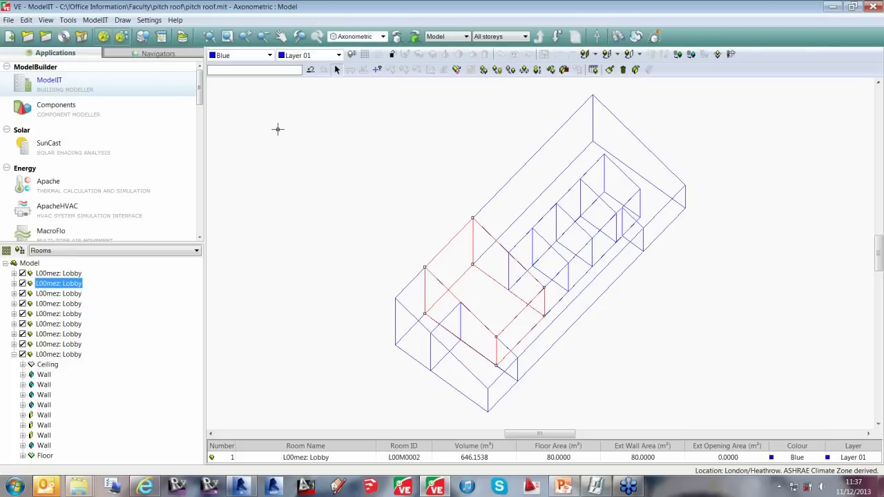
- In plan view, draw a long rectangular room 5 m high adjoining the upper end of the building, starting at its upper-left corner
scroll(283, 129, "down", 1)
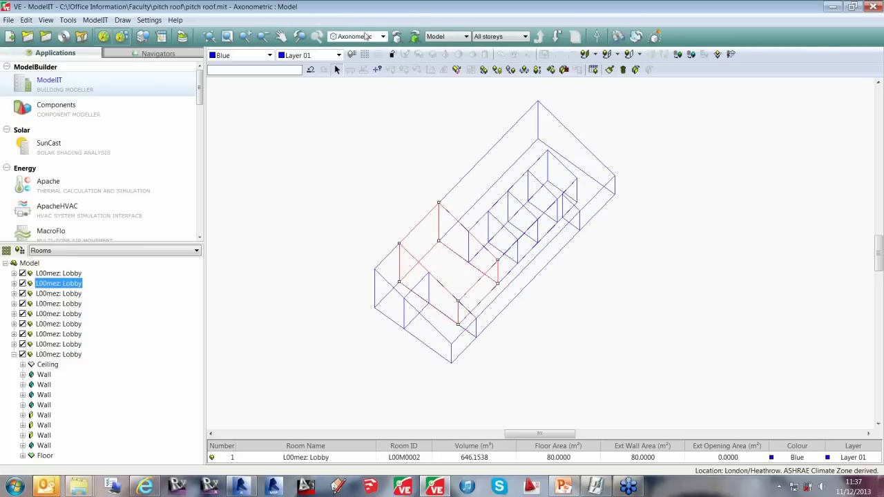
left_click(366, 36)
left_click(343, 46)
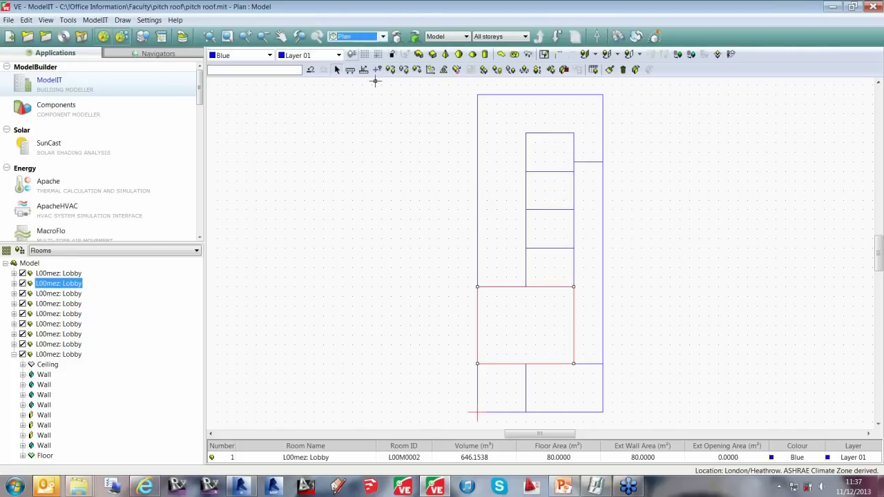
middle_click_drag(460, 137, 504, 110)
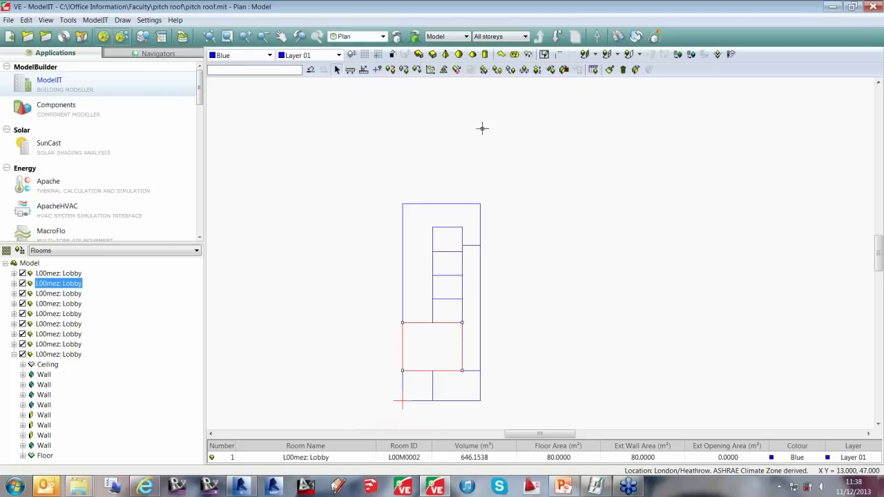
left_click(433, 55)
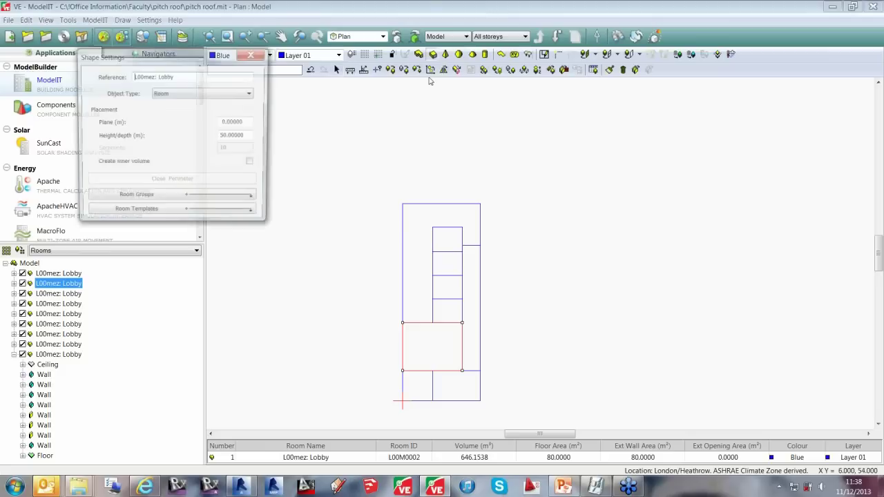
left_click_drag(252, 136, 164, 154)
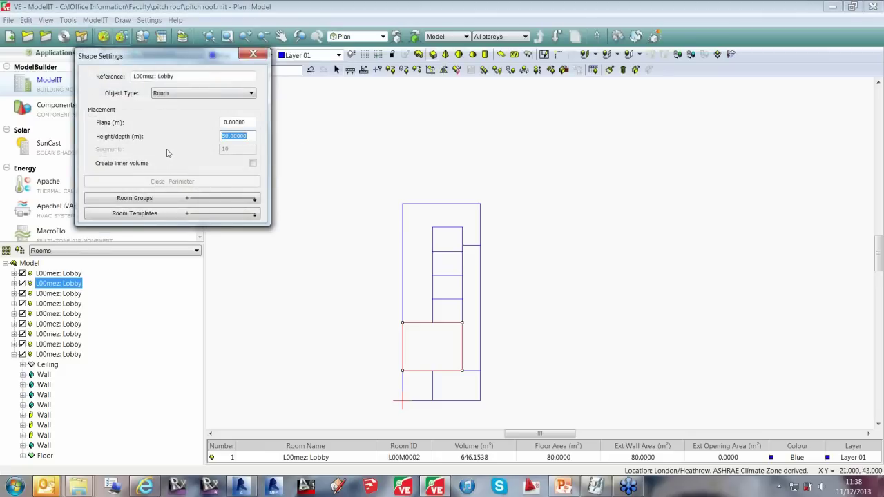
type("5")
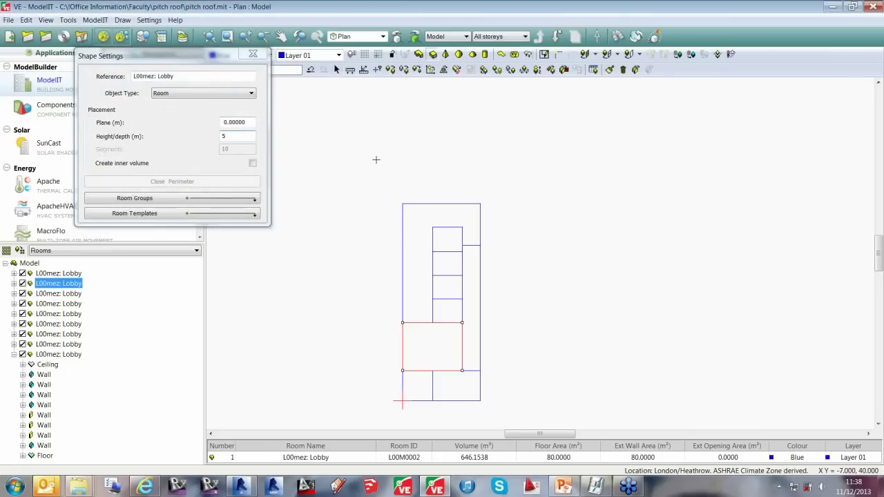
left_click(403, 204)
scroll(524, 182, "down", 1)
left_click(666, 122)
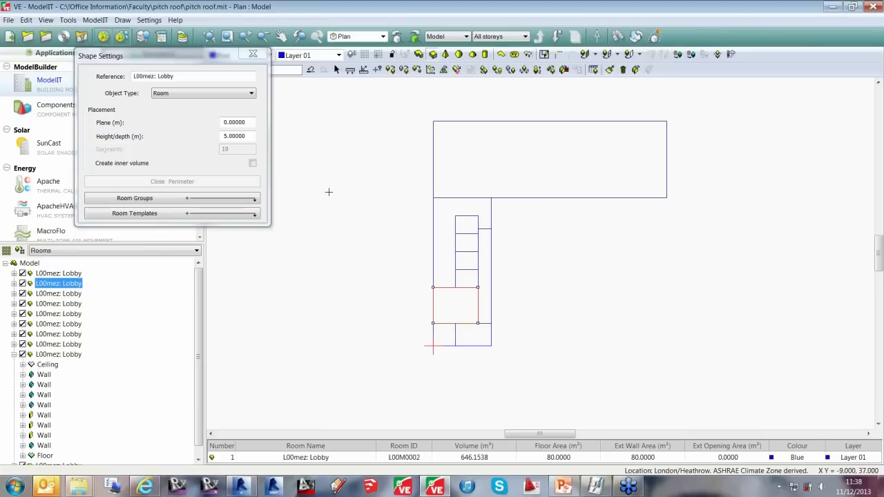
key("Escape")
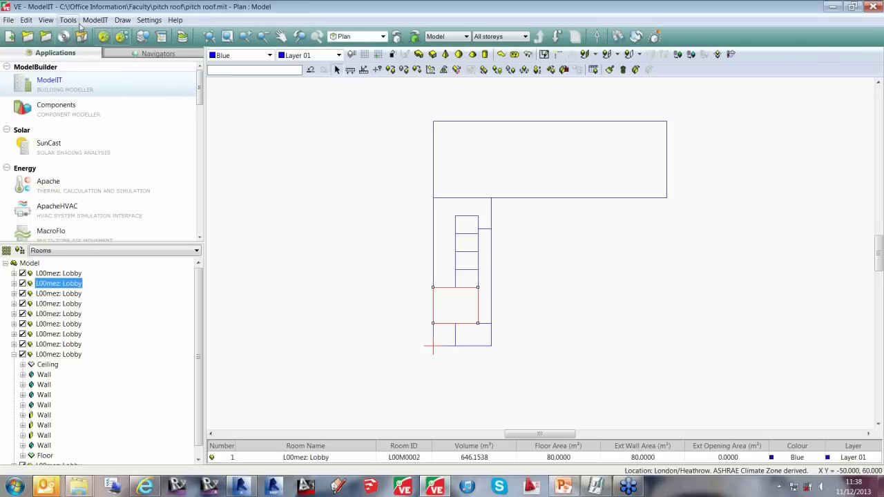
- Export the model to the Faculty folder as a PolyFaceMesh DXF file named roof
left_click(93, 24)
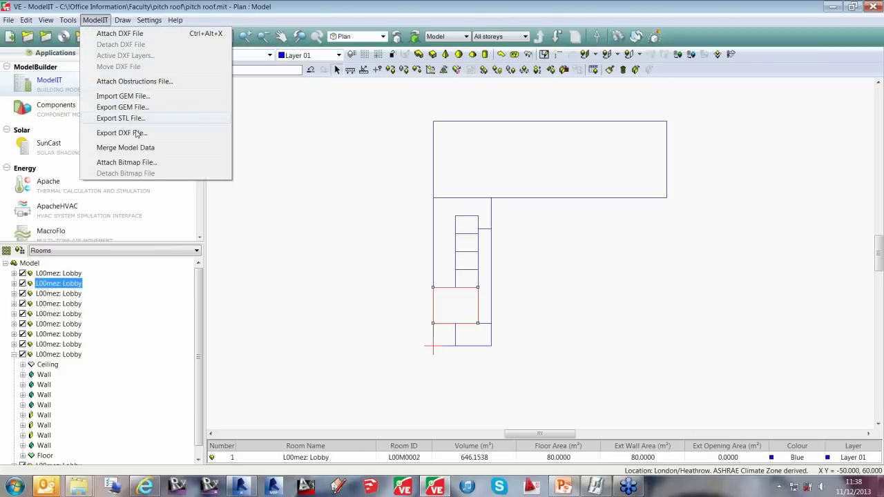
left_click(173, 137)
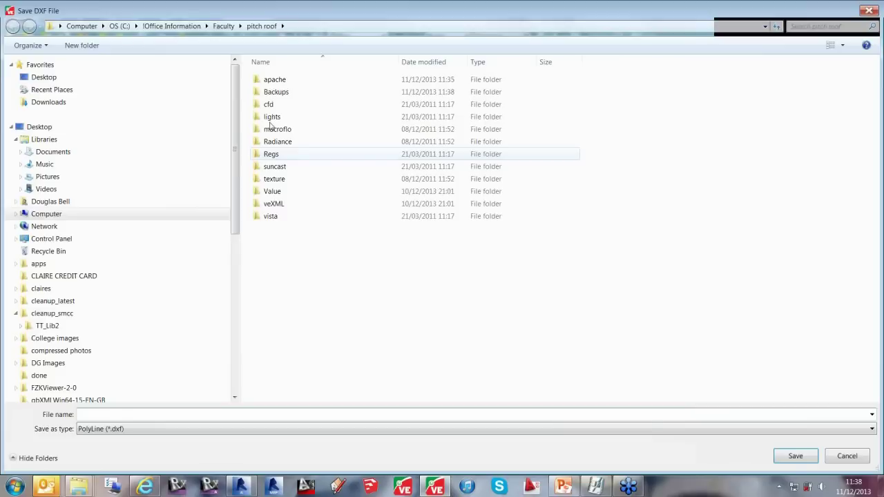
left_click(166, 432)
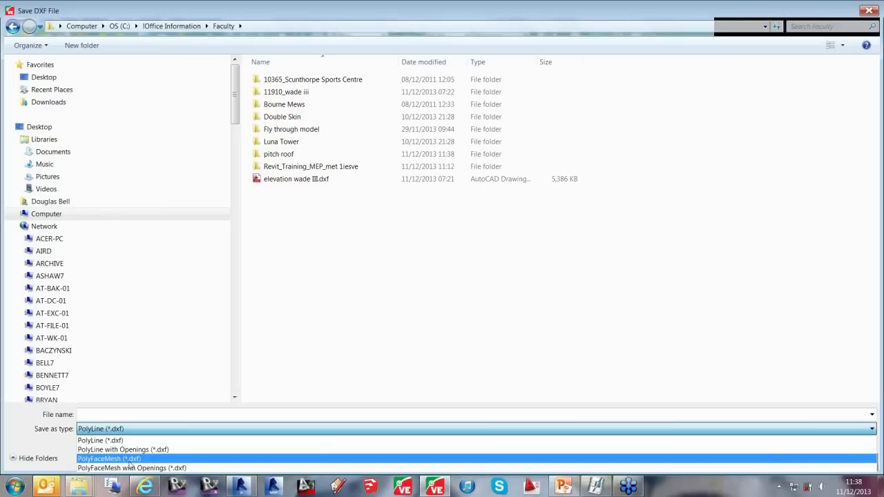
left_click(128, 459)
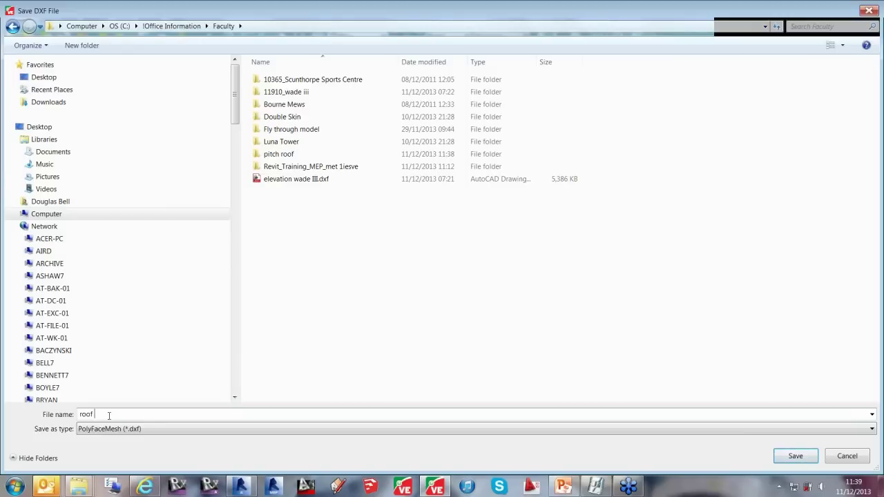
key("Return")
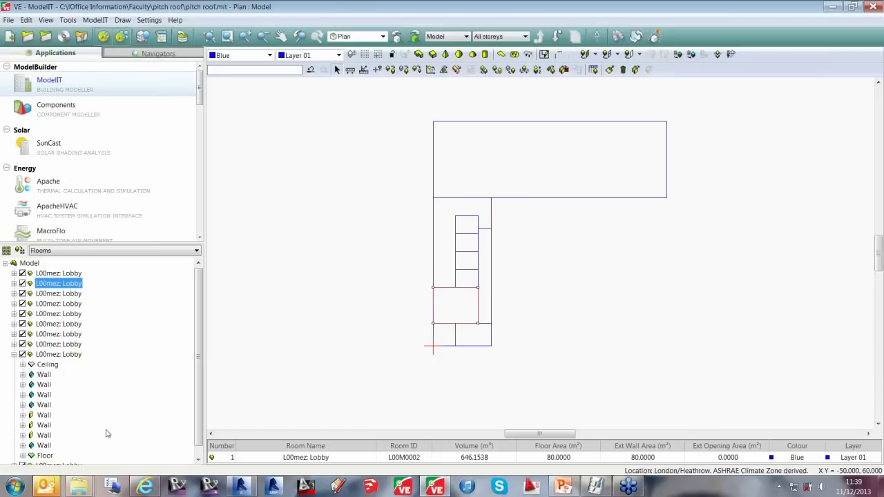
- Switch to SketchUp, start a new model and delete the default human figure
right_click(369, 488)
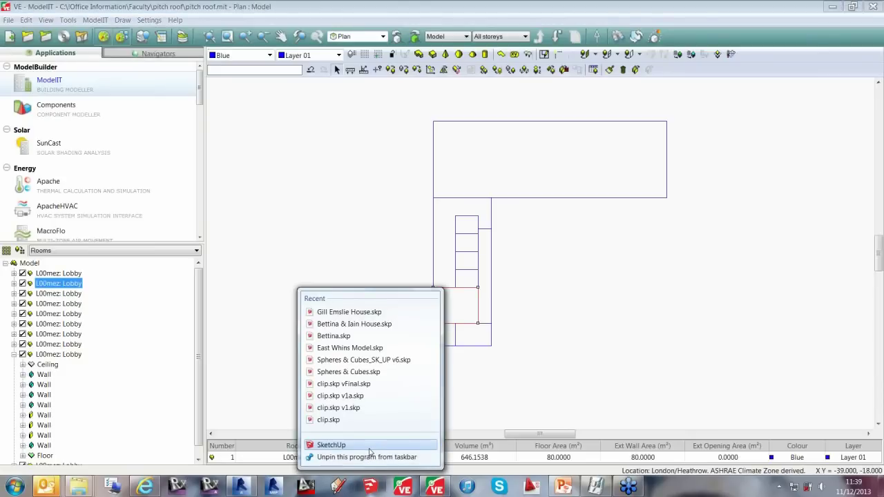
left_click(369, 448)
left_click(391, 339)
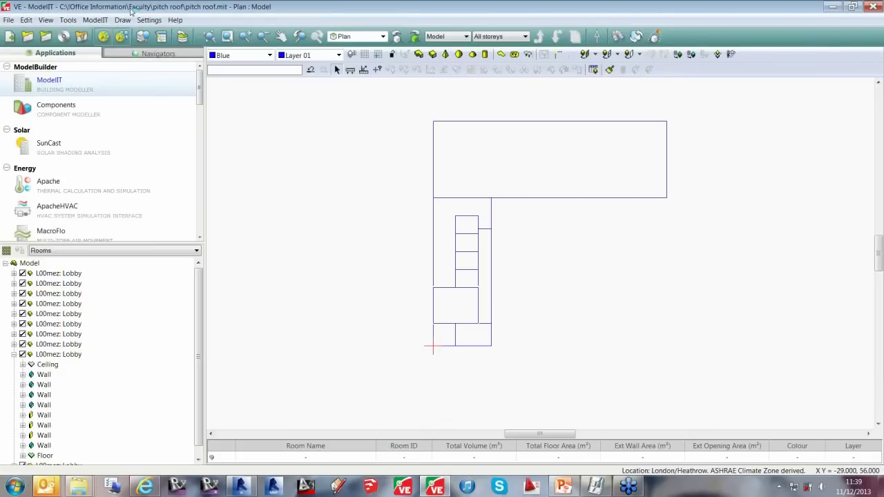
left_click(370, 487)
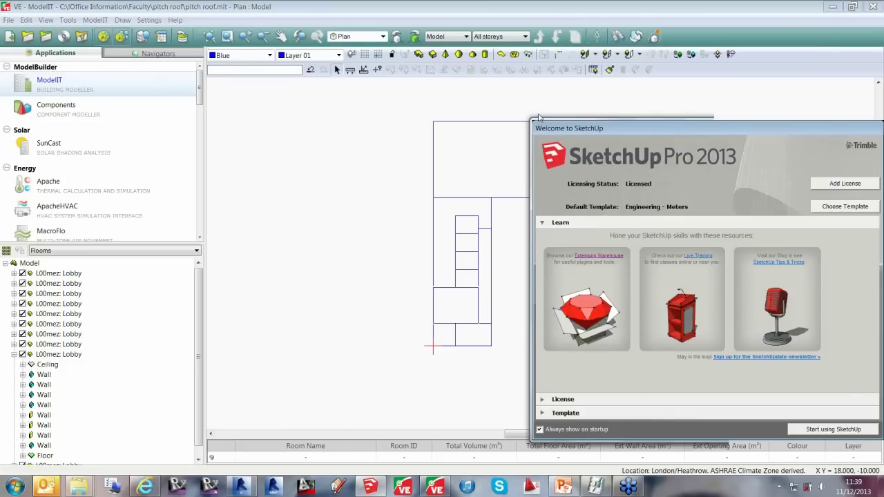
mouse_move(538, 118)
left_mouse_down()
mouse_move(424, 116)
mouse_move(442, 111)
left_mouse_up()
left_click(569, 414)
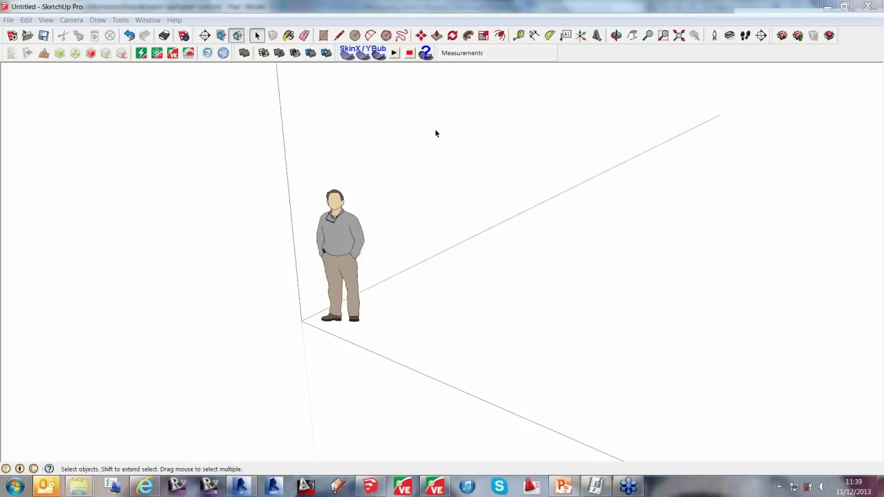
left_click(353, 244)
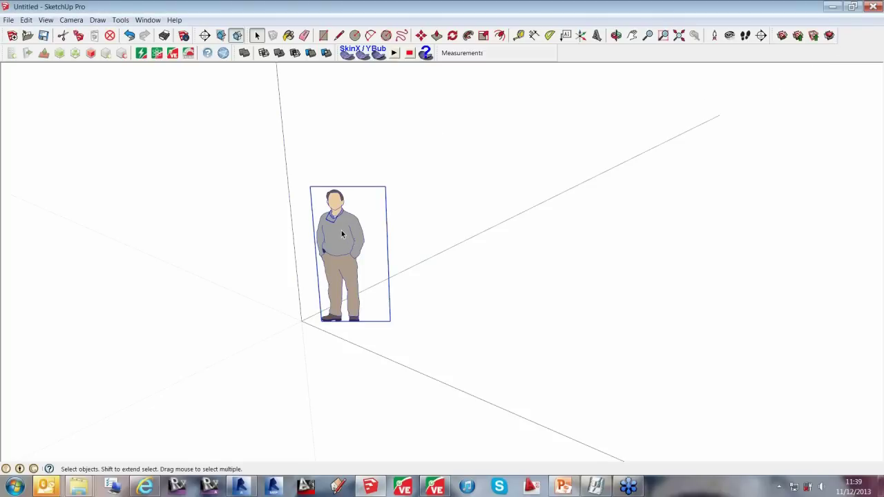
key("Delete")
- Start an import and choose the AutoCAD file roof.dxf from the !Office Information\Faculty folder on drive C
left_click(9, 20)
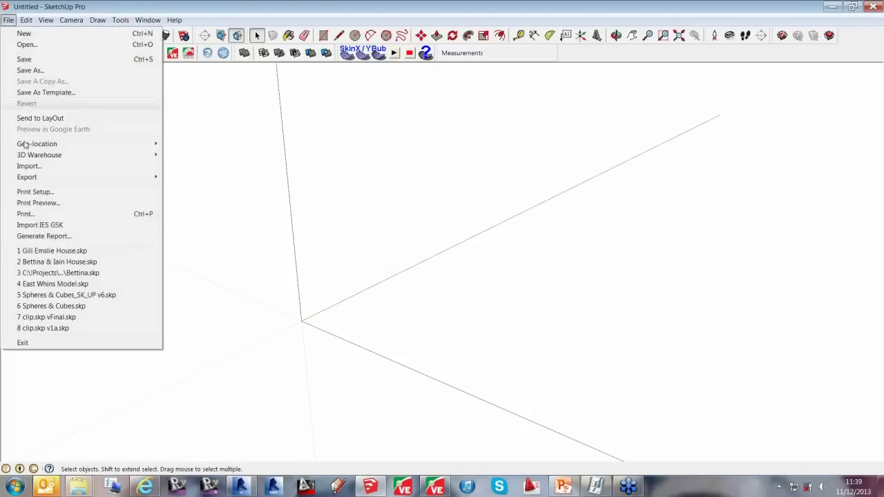
left_click(28, 167)
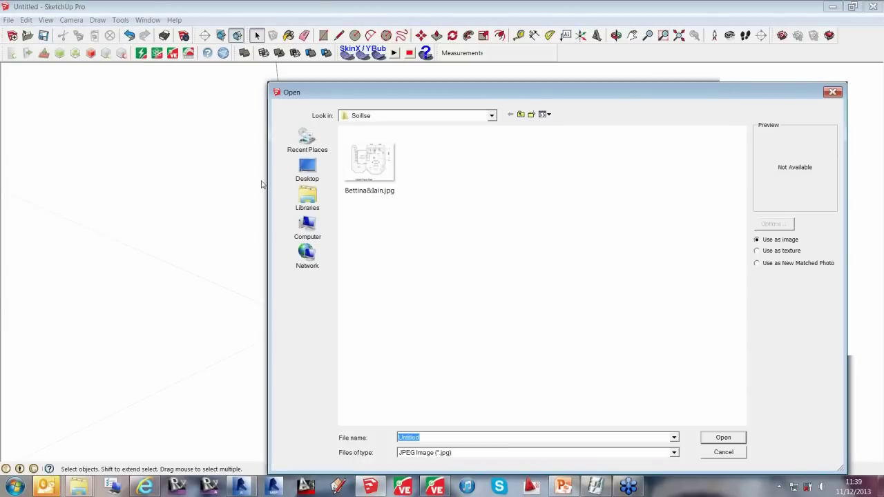
left_click(307, 225)
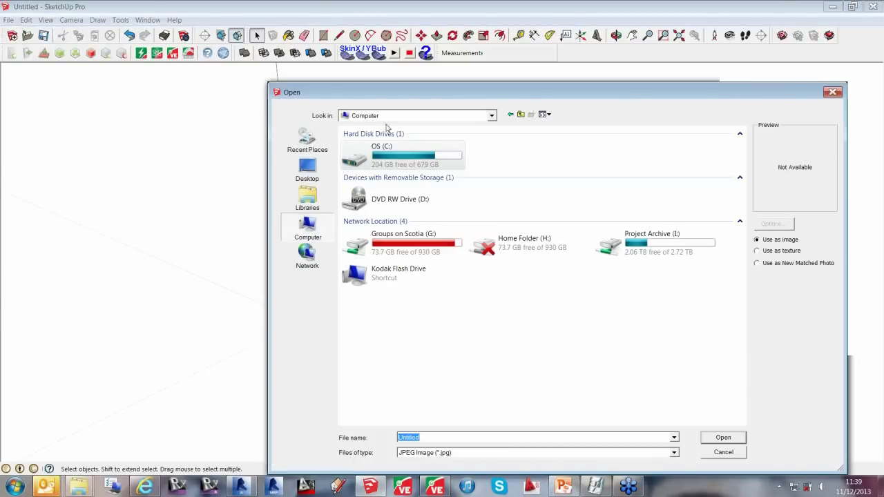
left_click(391, 151)
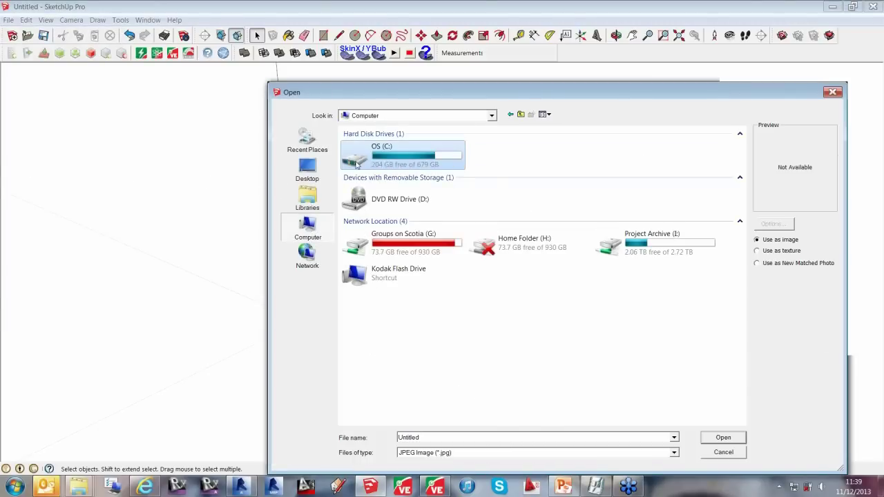
double_click(377, 158)
double_click(377, 157)
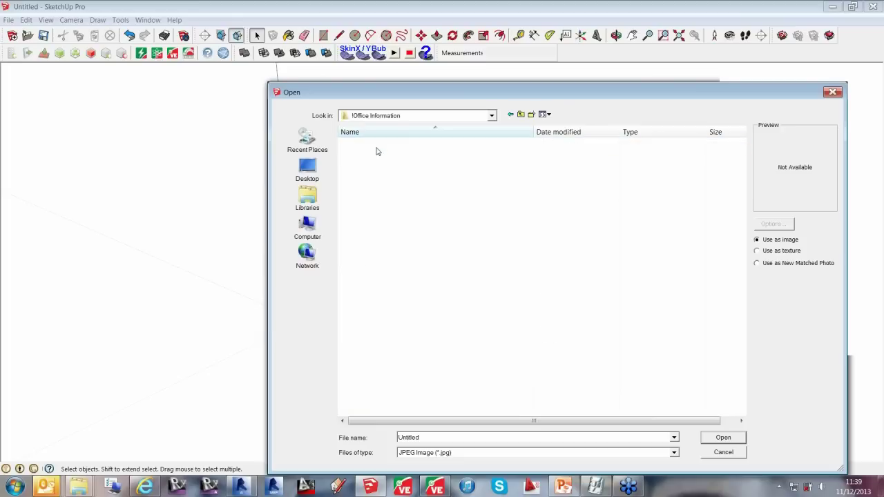
double_click(388, 242)
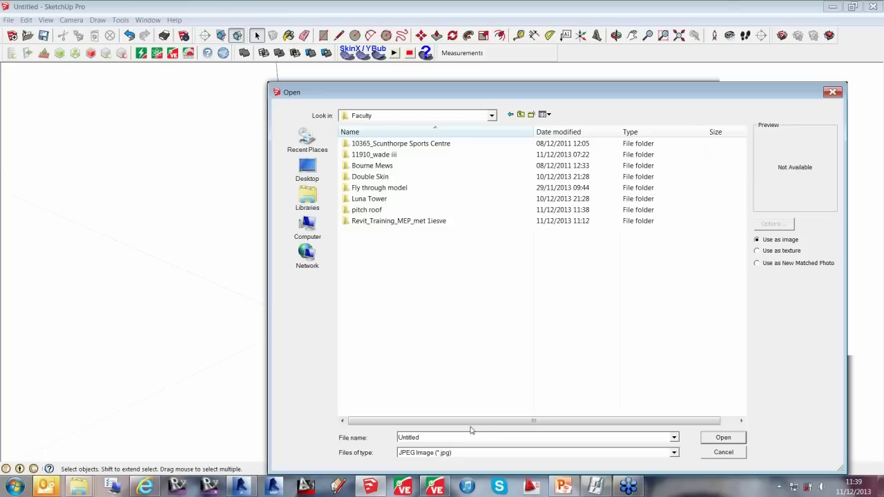
left_click(480, 456)
left_click(463, 356)
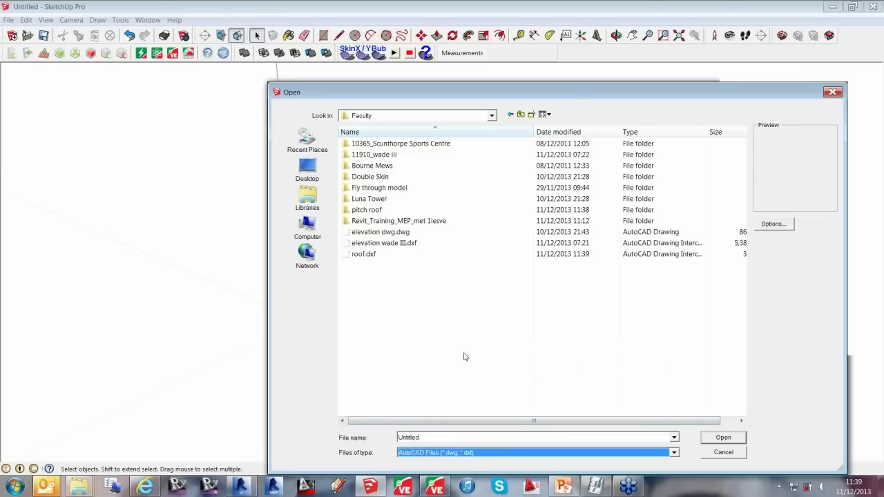
left_click(363, 254)
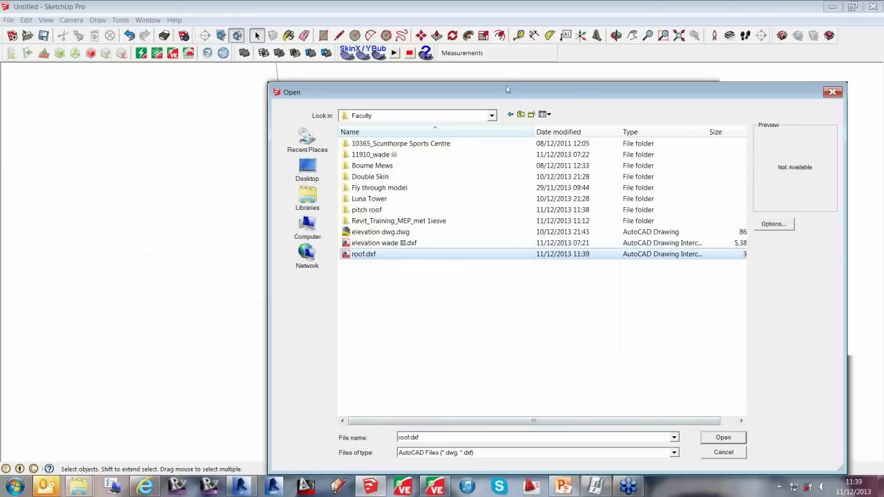
- Set the import units to Meters and import roof.dxf into the model
left_click_drag(507, 90, 368, 81)
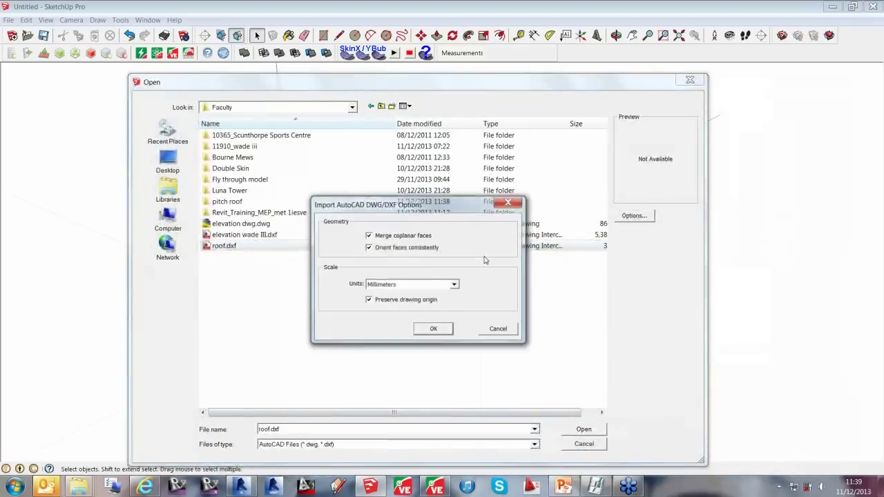
left_click(634, 215)
left_click(414, 285)
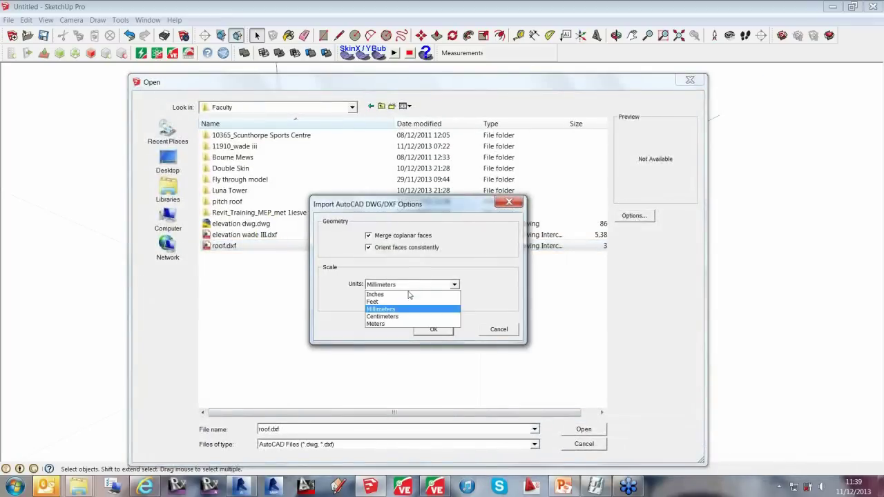
left_click(384, 324)
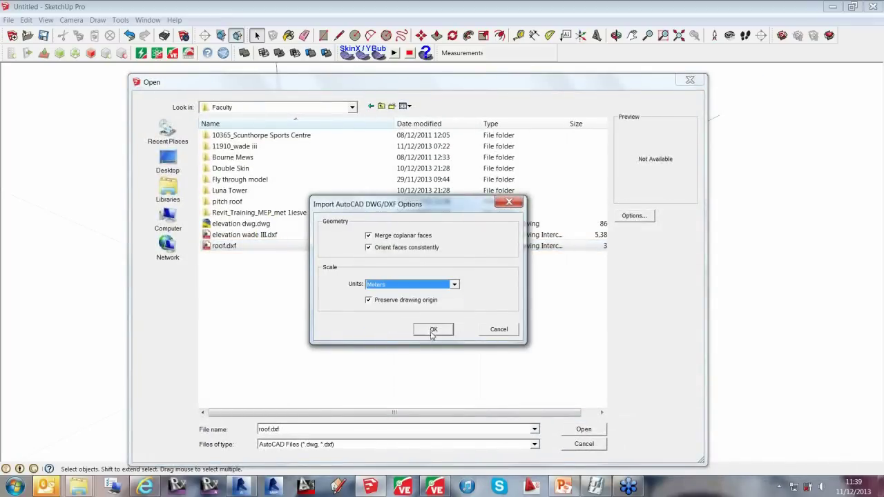
left_click(435, 331)
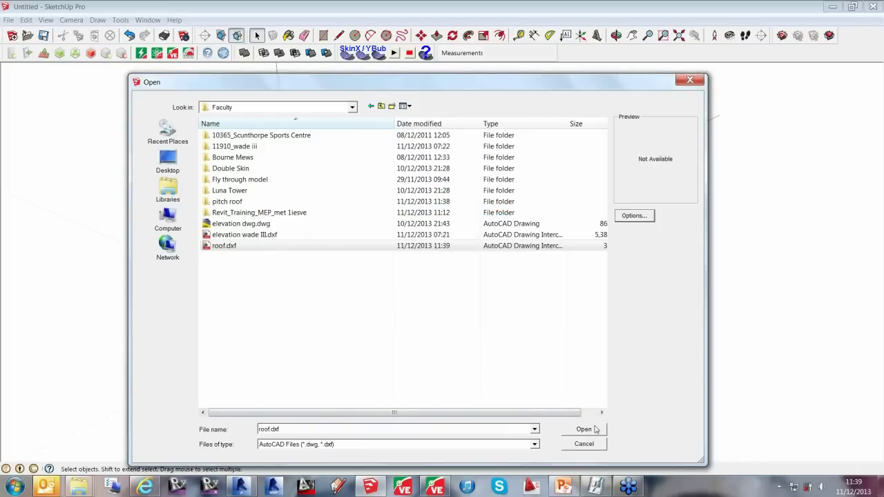
left_click(594, 430)
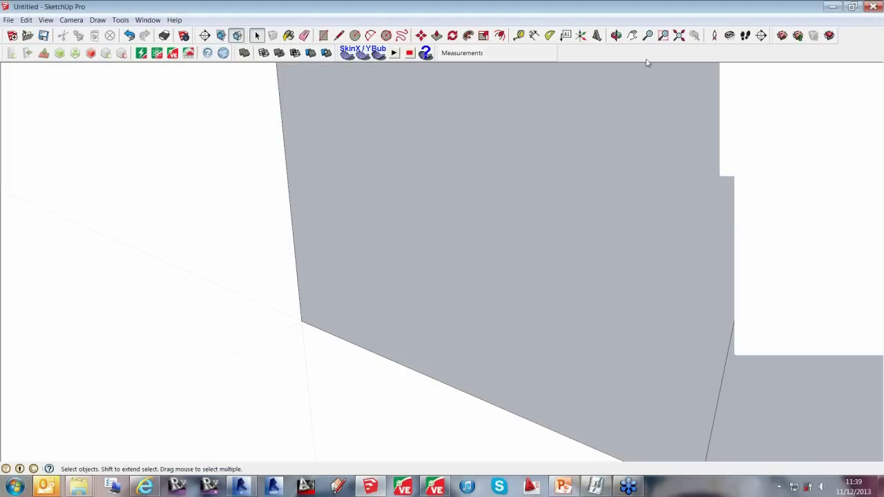
left_click(678, 36)
middle_click_drag(446, 187, 512, 195)
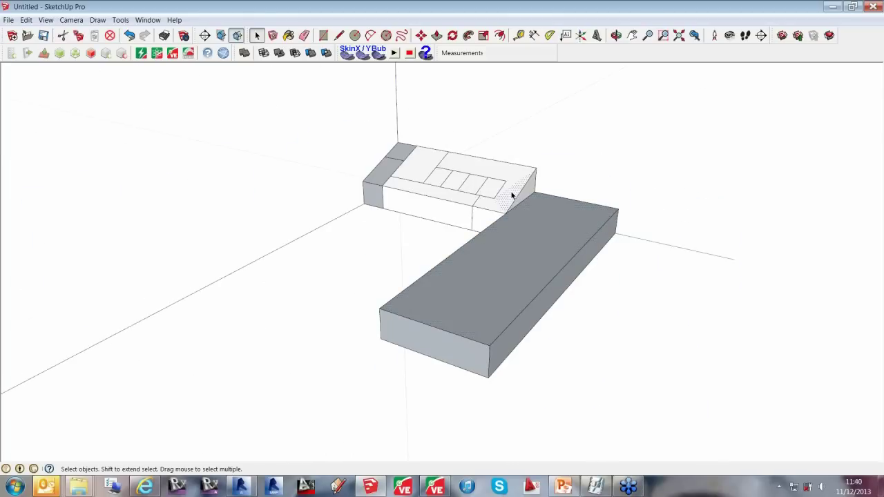
- Select all of the imported building geometry and combine it into one group
triple_click(494, 280)
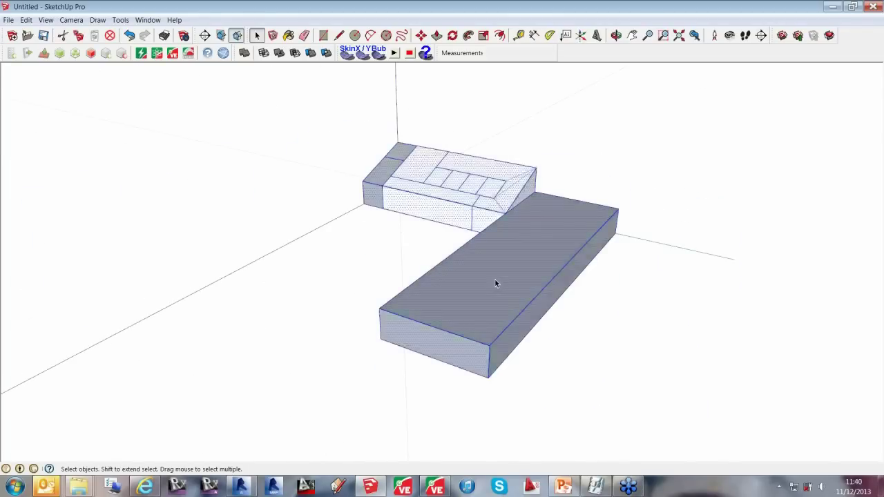
right_click(494, 279)
left_click(537, 367)
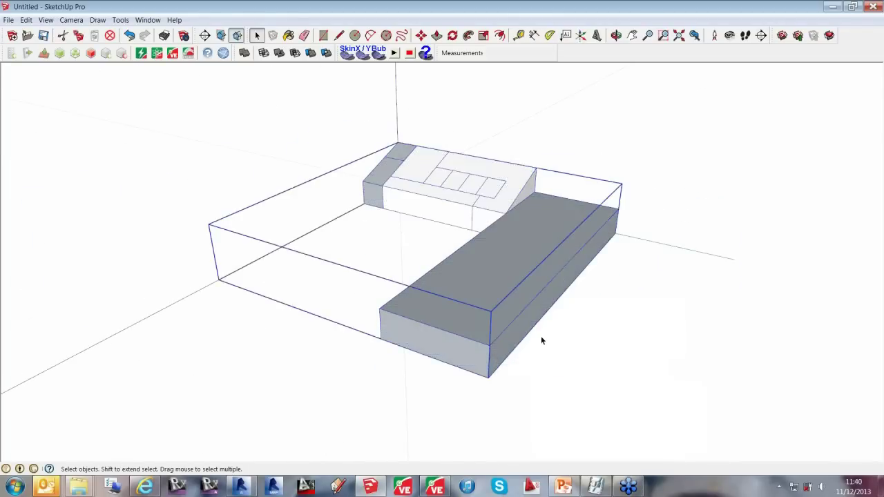
- Draw an upright arc above the long block's near end, spanning its two upper corners
middle_click_drag(516, 315, 482, 308)
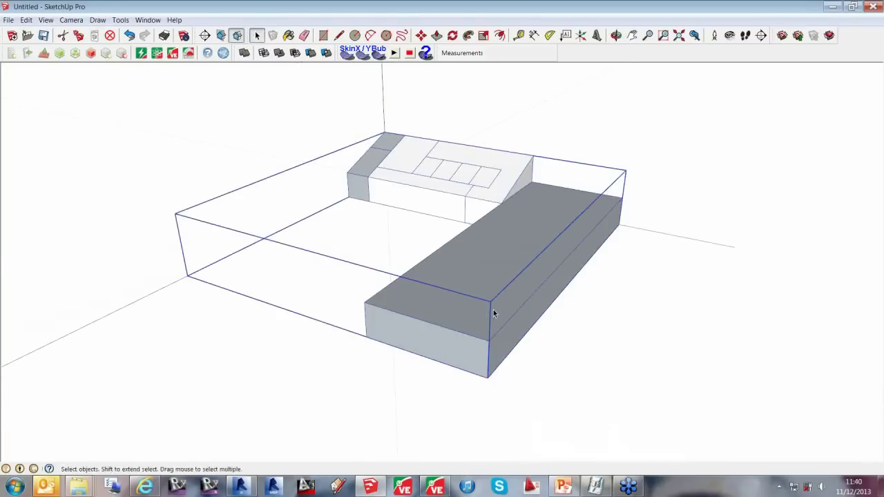
scroll(500, 330, "up", 2)
middle_click_drag(533, 327, 563, 320)
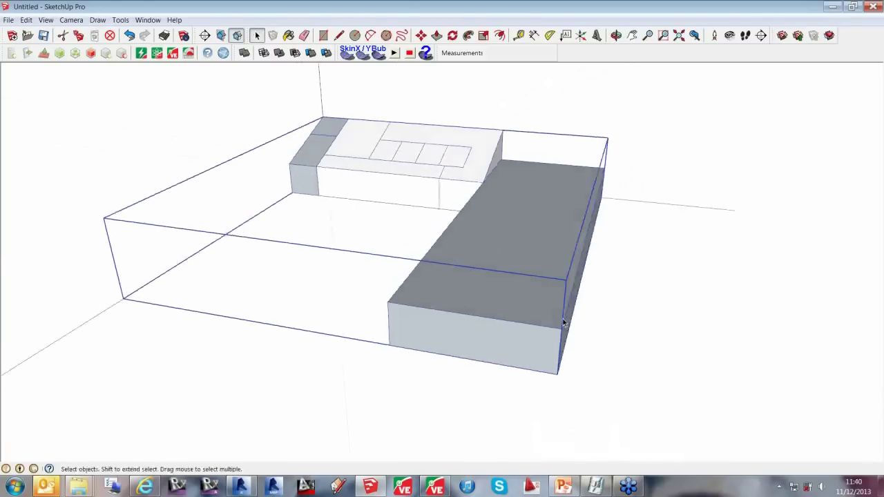
scroll(564, 323, "down", 1)
left_click(371, 35)
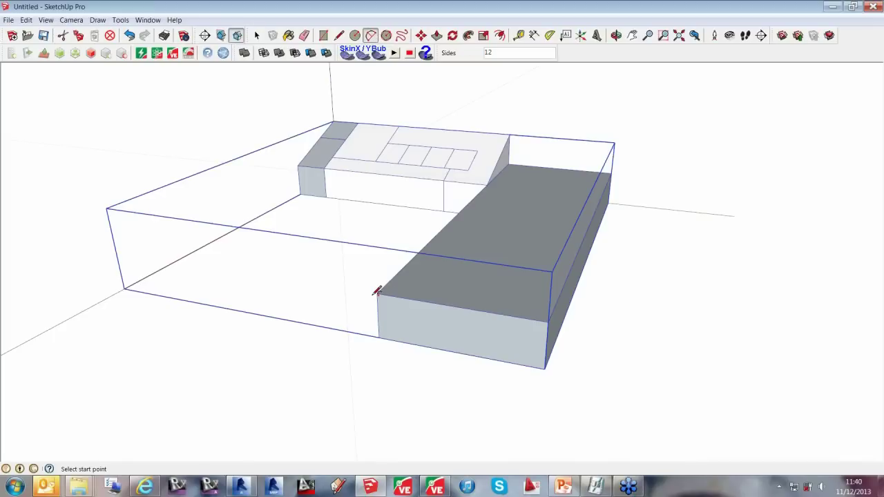
left_click(377, 294)
left_click(547, 321)
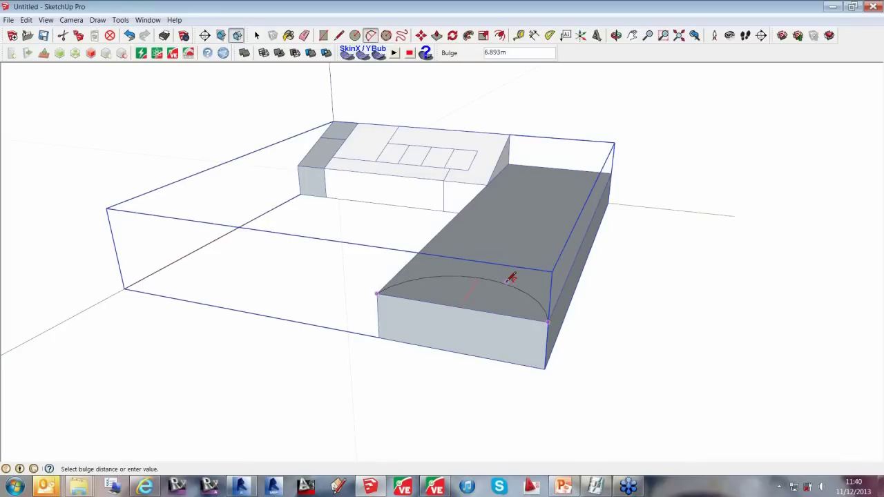
middle_click_drag(407, 268, 389, 217)
middle_click_drag(338, 239, 243, 275)
left_click(264, 220)
- Close the arc with a 17 m line between its ends and push/pull the face 52 m along the block's full length
key("l")
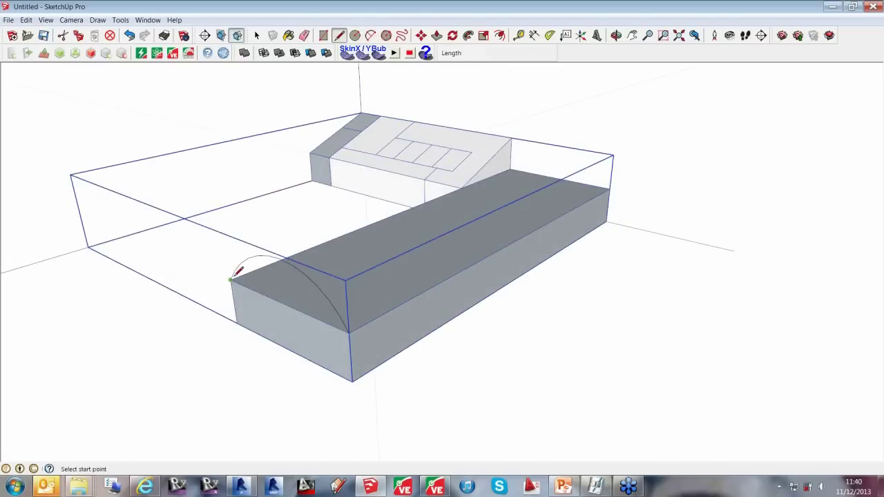
left_click(231, 279)
left_click(349, 332)
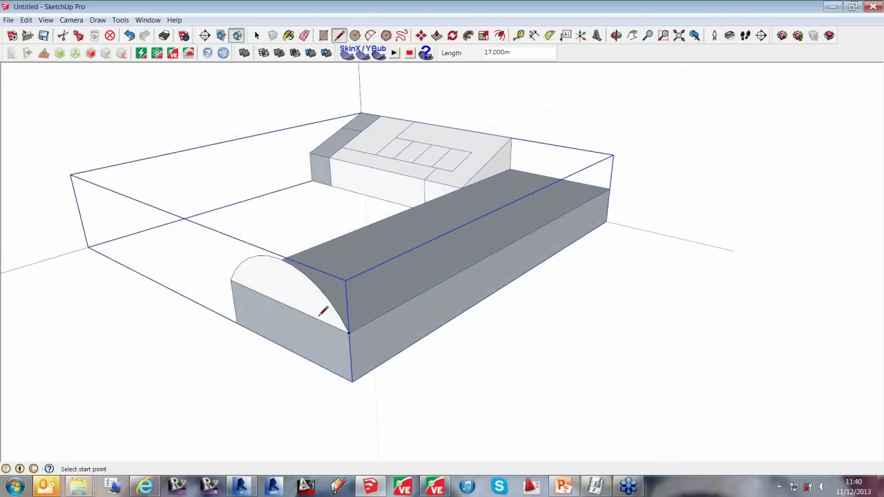
key("p")
left_click(296, 310)
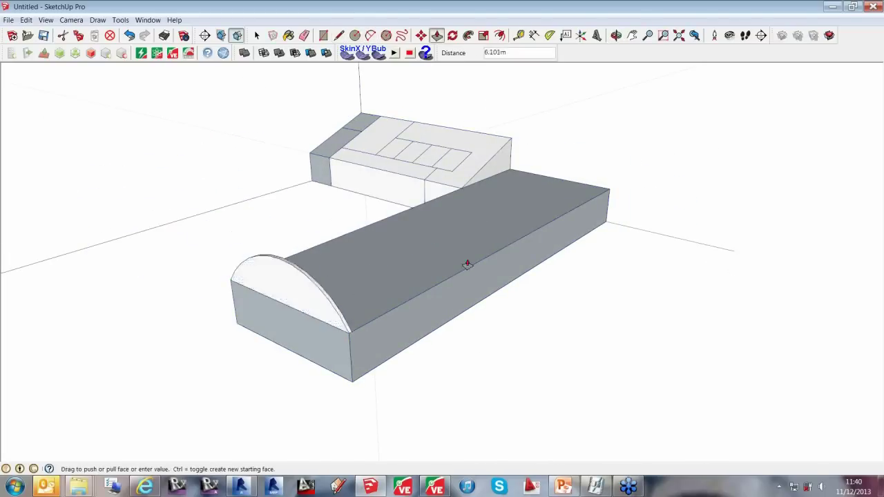
left_click(610, 192)
key("space")
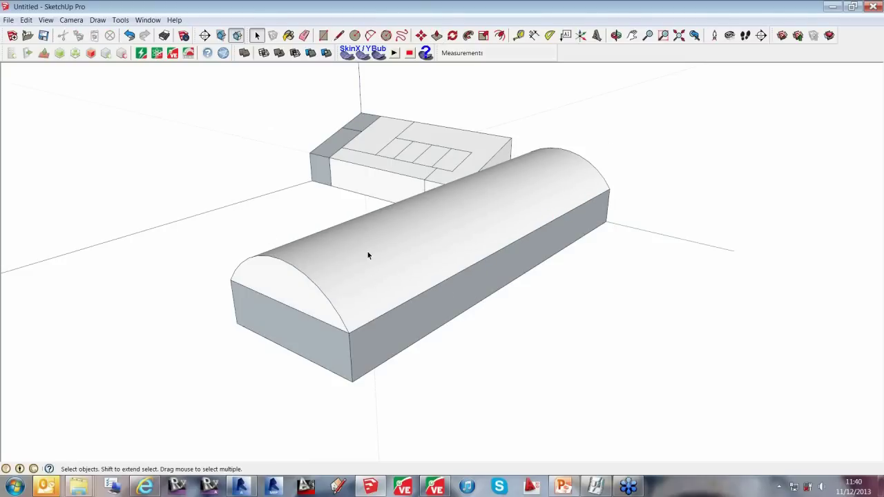
- Delete the imported building group beneath the curved roof volume
middle_click_drag(424, 280, 473, 276)
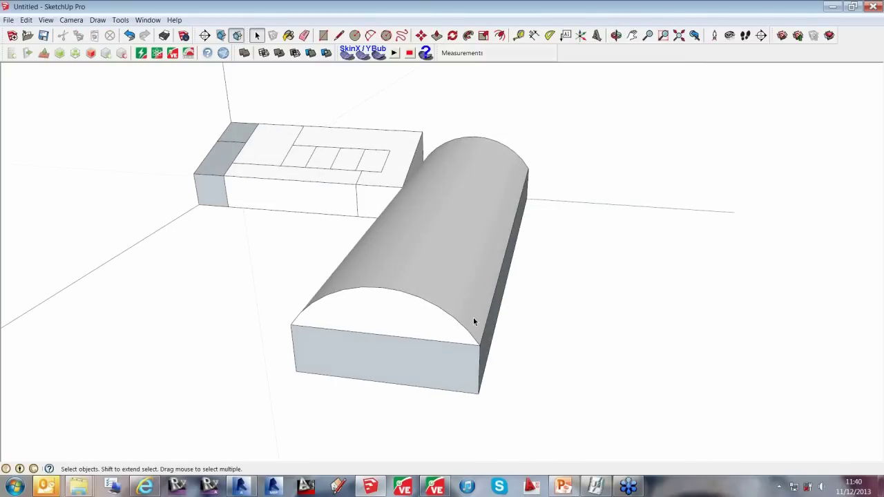
middle_click_drag(474, 321, 402, 339)
left_click(412, 336)
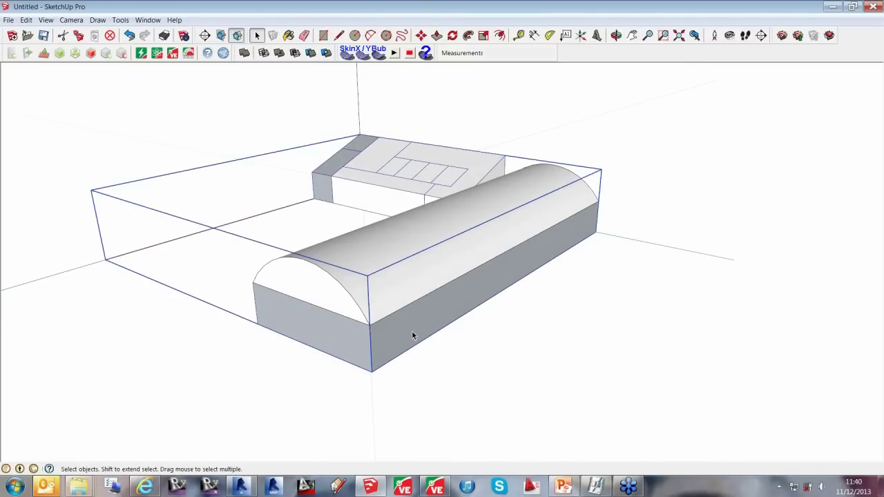
key("Delete")
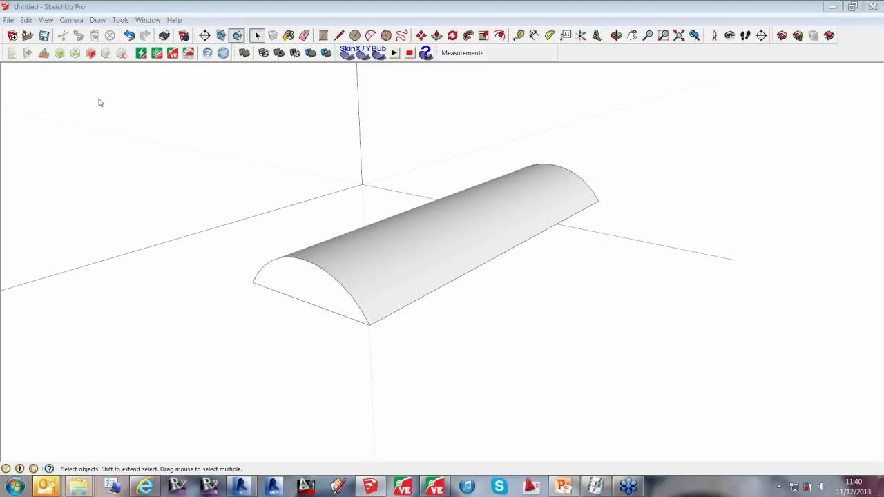
- Save the model as roof model in the !Office Information\Faculty folder on drive C
key("ctrl+s")
left_click(239, 129)
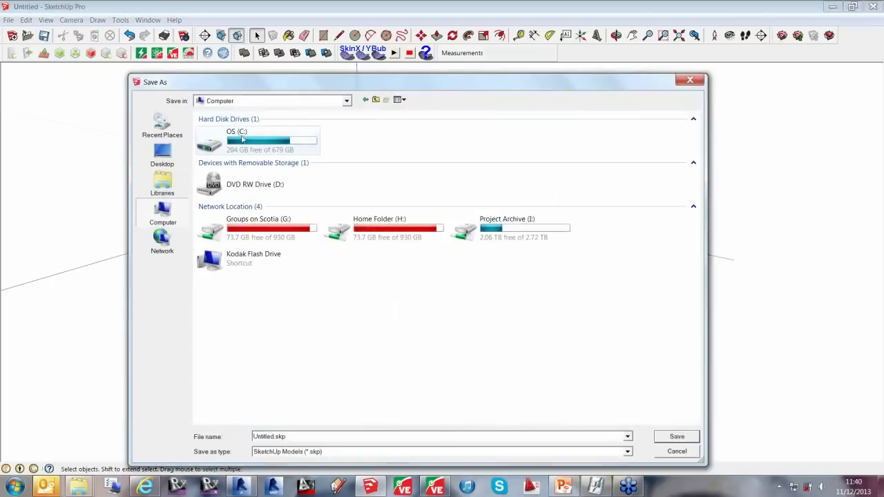
double_click(238, 130)
double_click(241, 132)
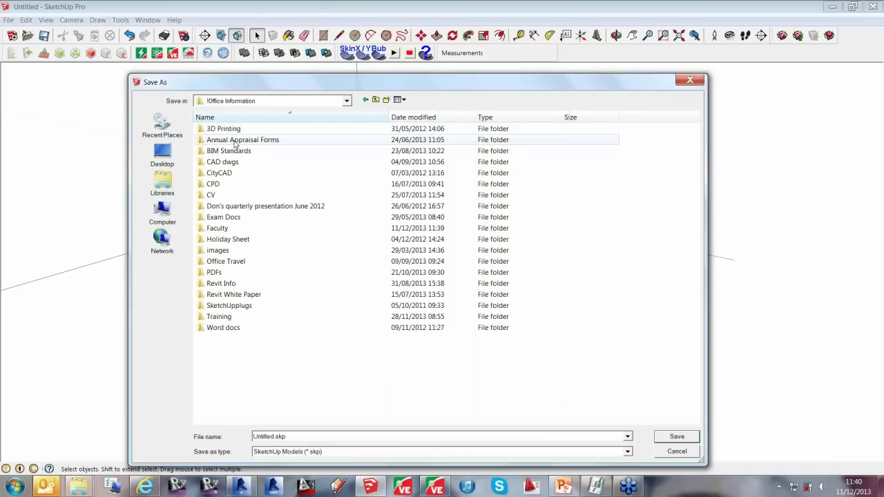
double_click(227, 229)
left_click(314, 435)
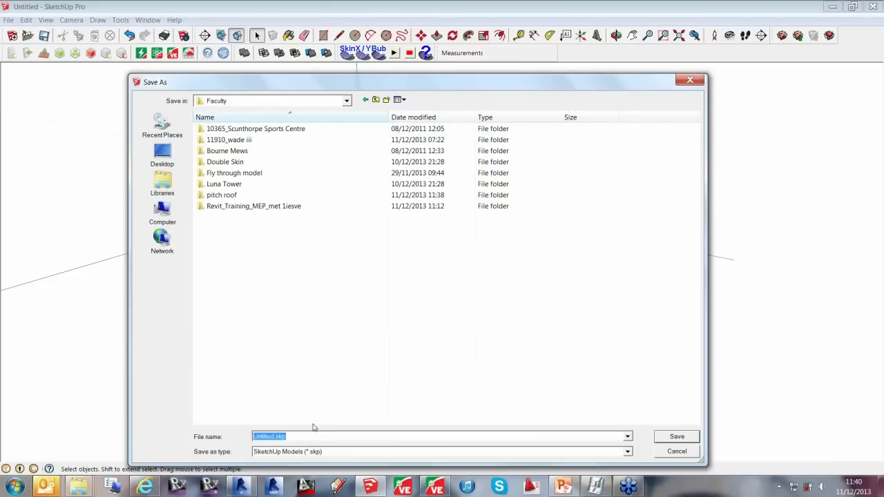
type("roof model")
key("Return")
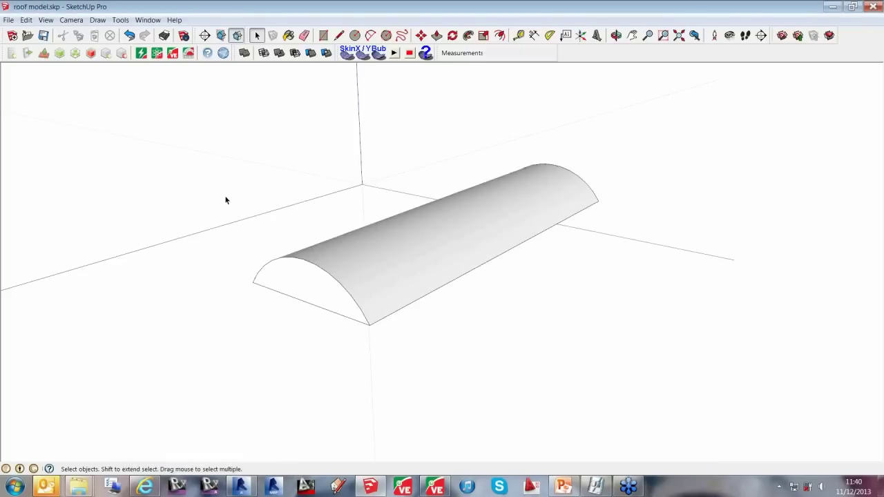
- Identify the curved roof as a room with thin-wall analysis settings and a 70-degree transition angle, and review Room 001's properties
double_click(359, 280)
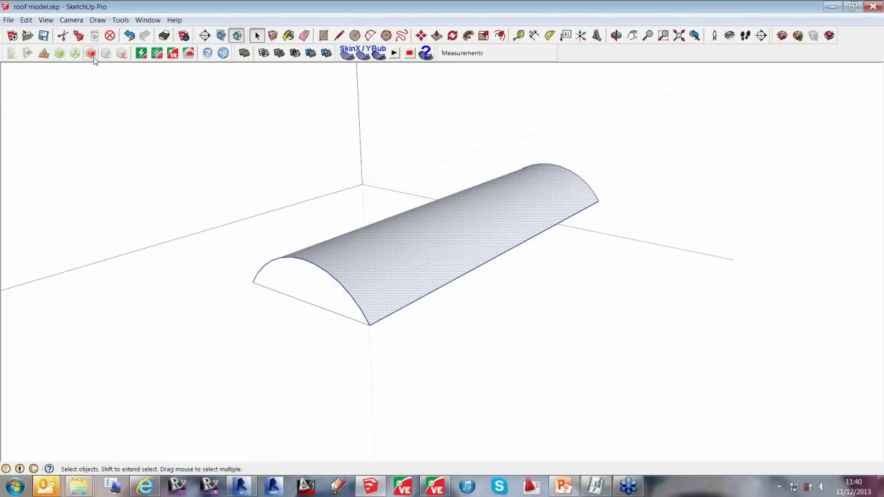
left_click(93, 57)
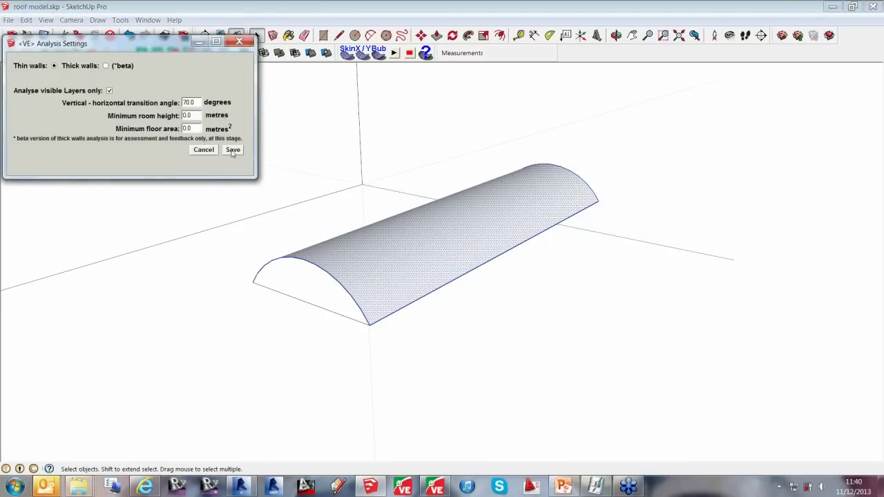
left_click(232, 150)
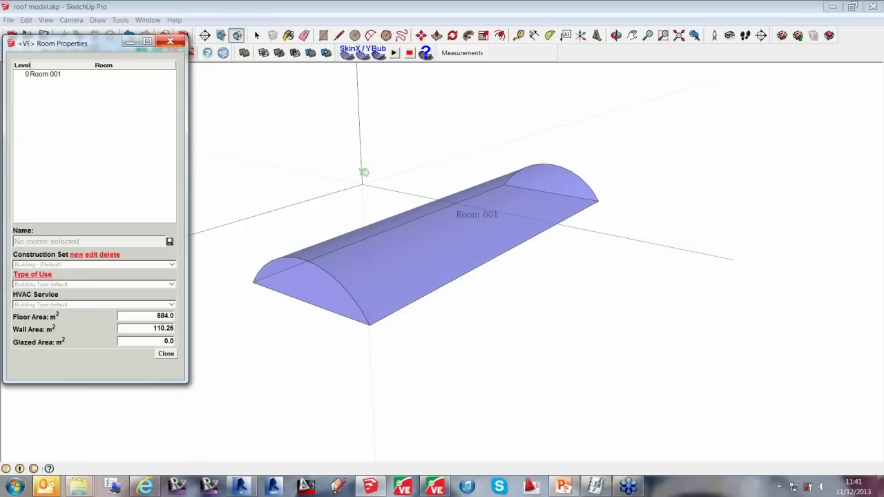
left_click(406, 241)
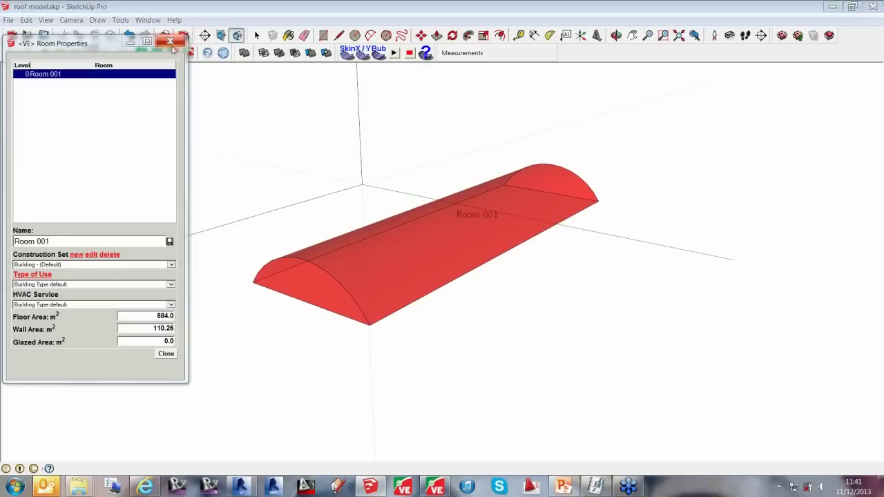
left_click(170, 43)
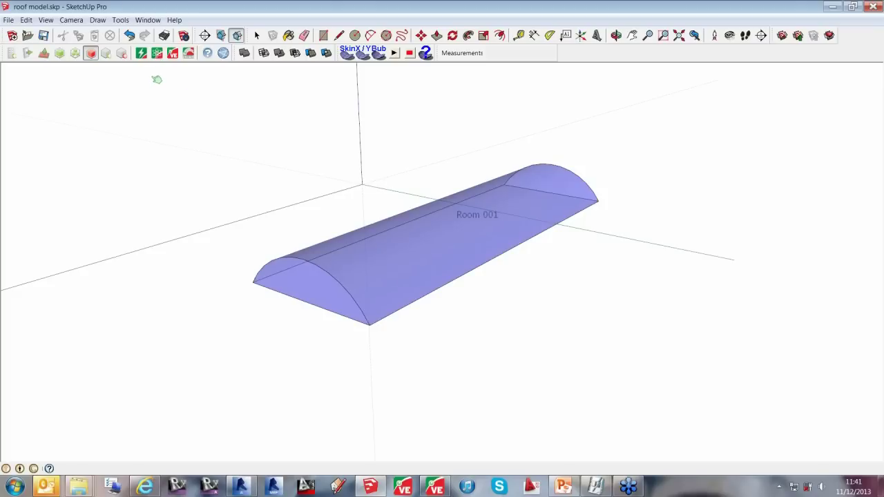
- Transfer the identified roof room to the IES VE model
left_click(174, 55)
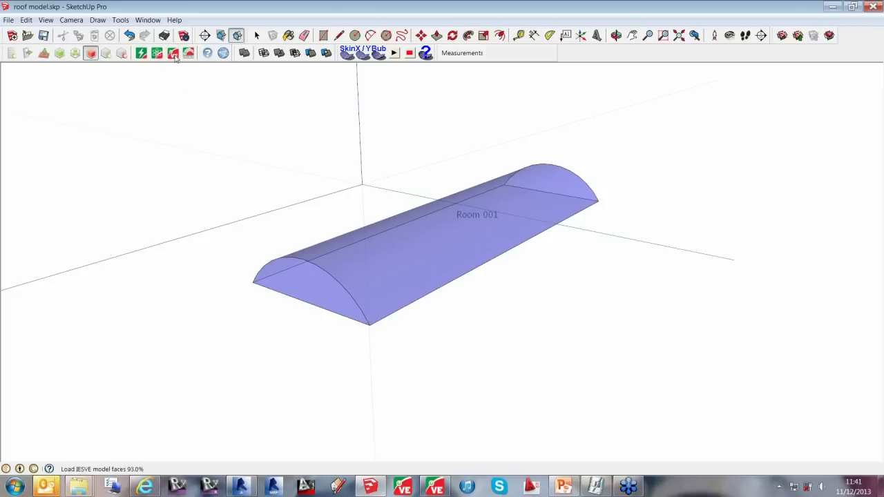
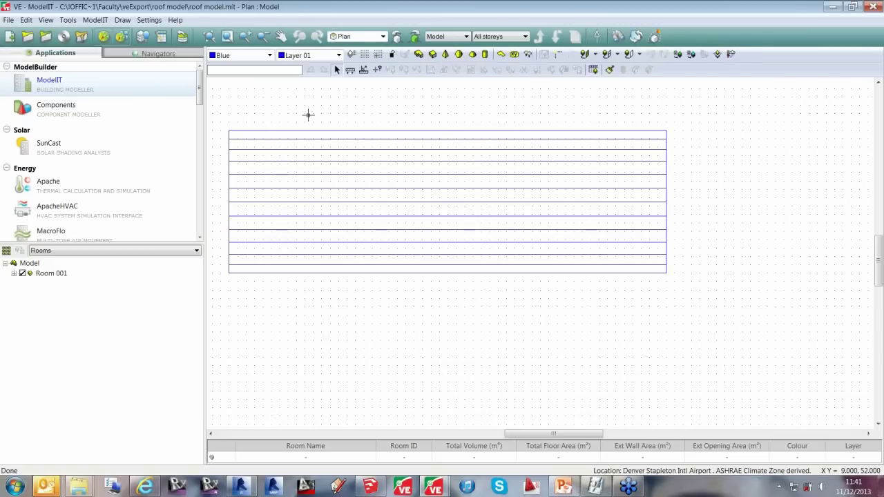
- Export the transferred roof room as the GEM file roof model.gem in the !Office Information\Faculty folder
left_click(100, 23)
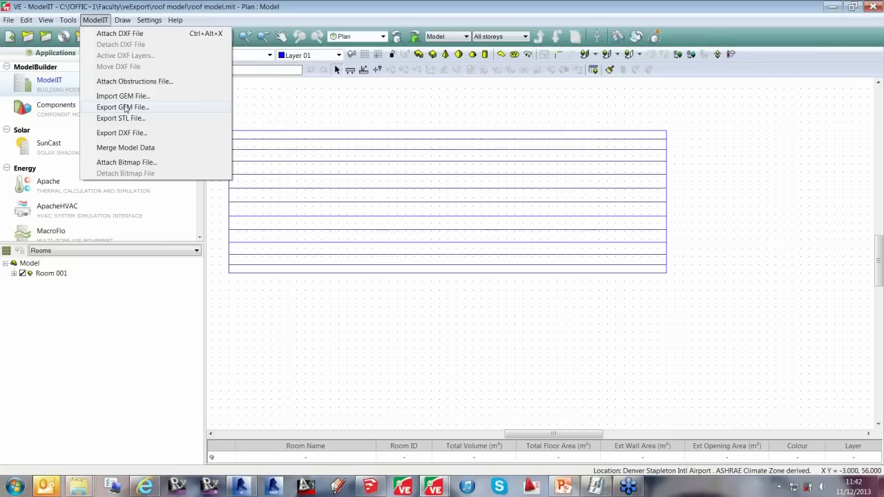
left_click(125, 109)
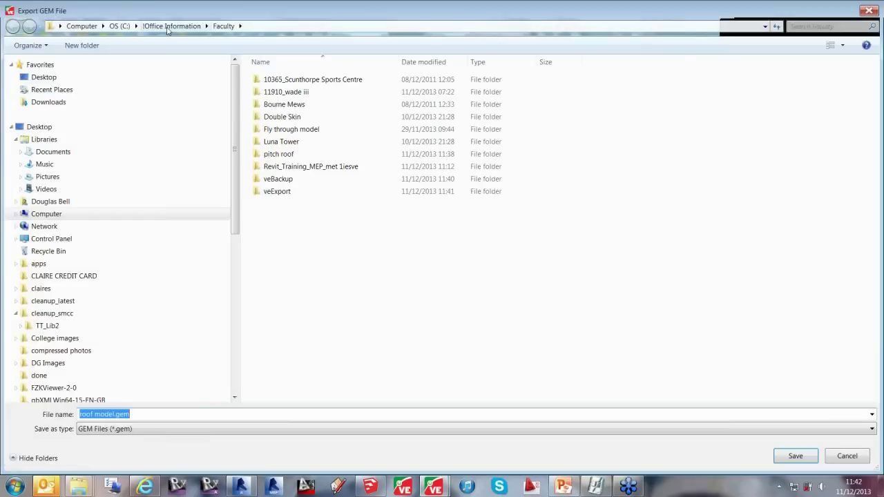
left_click(807, 461)
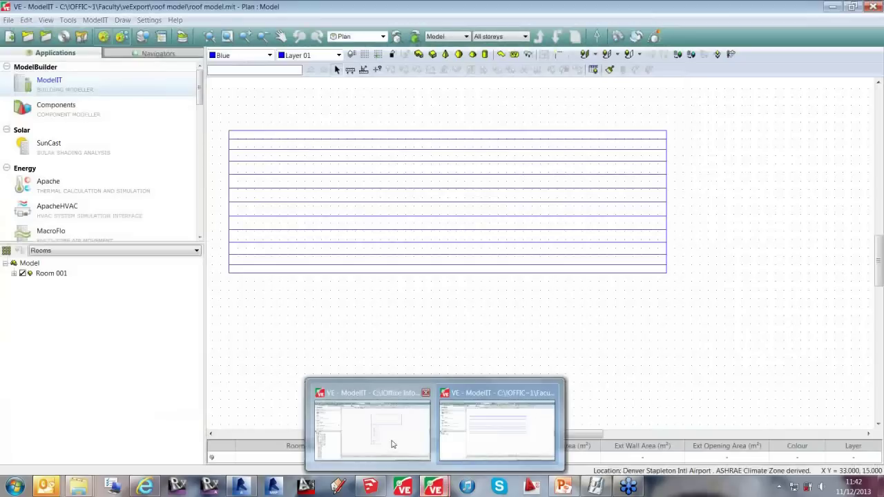
- Import the roof's GEM file into the open pitch roof project and show the combined model in axonometric view
left_click(390, 444)
left_click(95, 19)
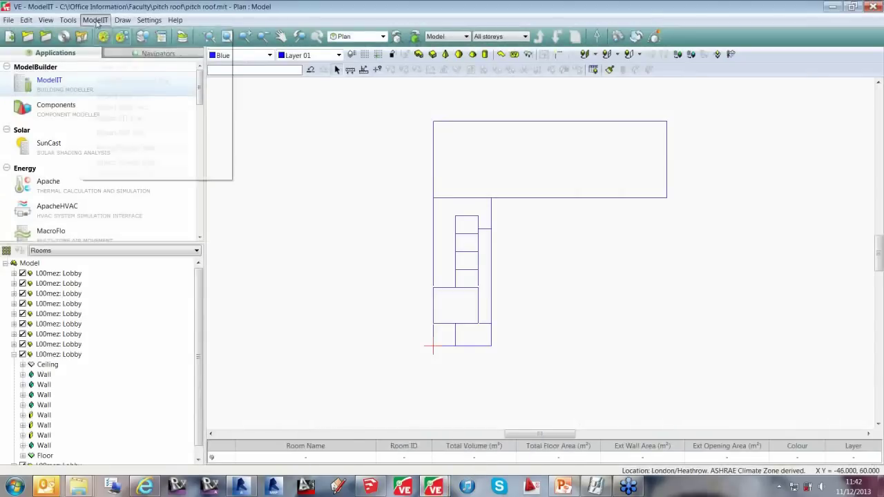
left_click(125, 97)
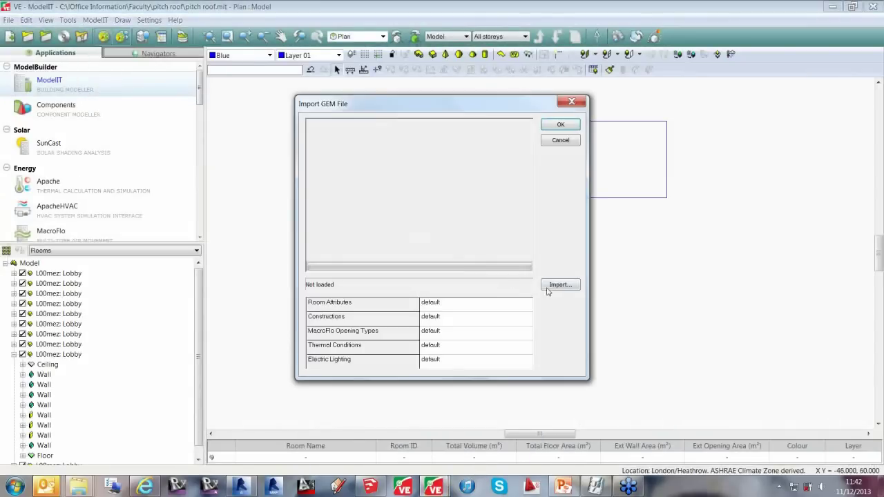
left_click(556, 291)
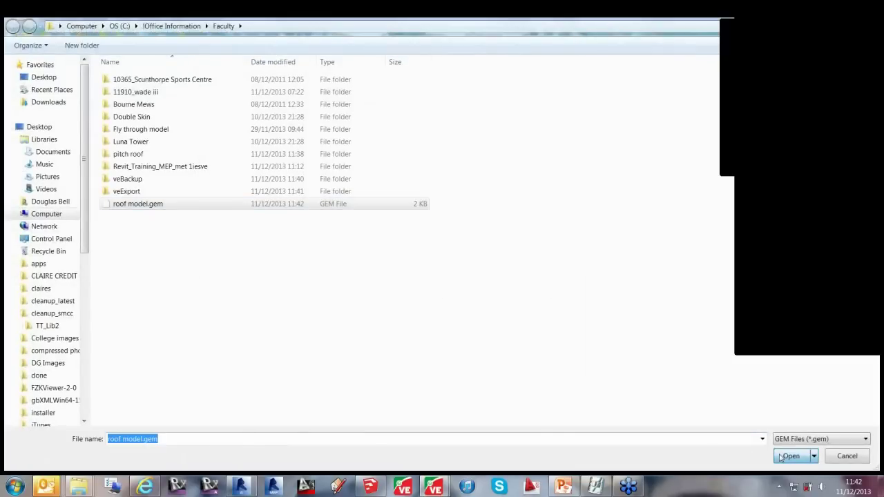
left_click(791, 456)
left_click(572, 122)
key("a")
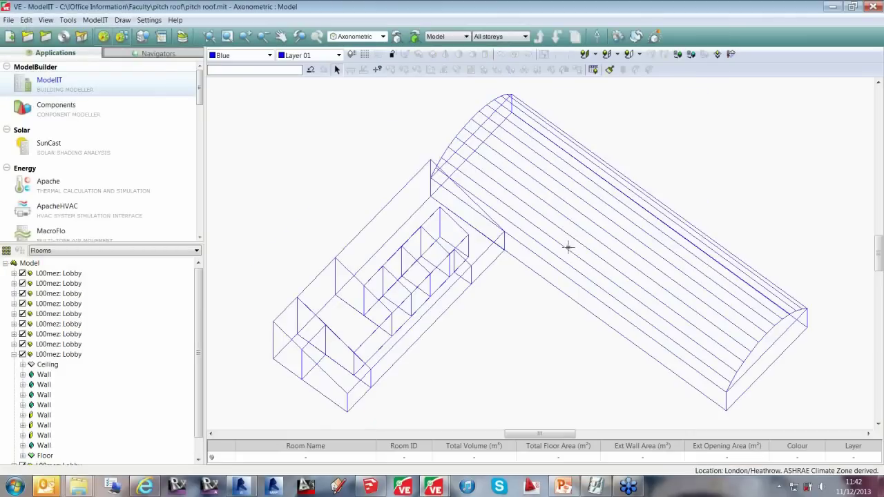
middle_click_drag(550, 249, 501, 207)
scroll(501, 207, "down", 3)
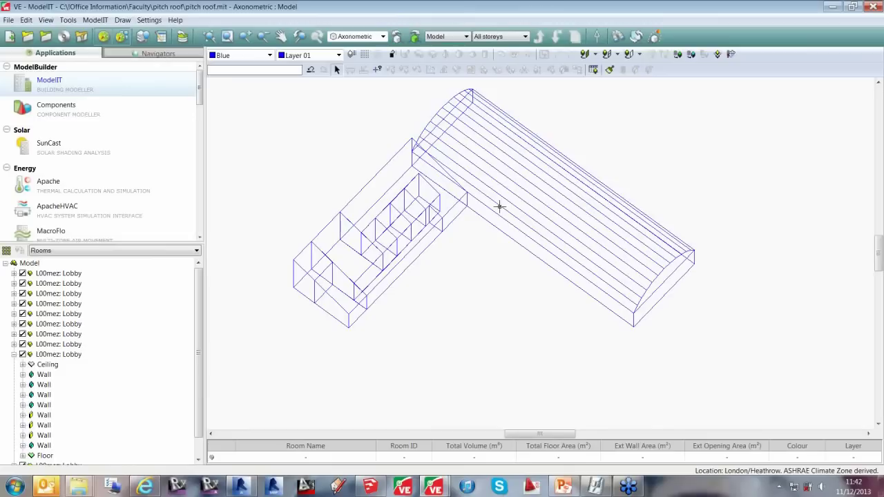
middle_click_drag(481, 251, 470, 272)
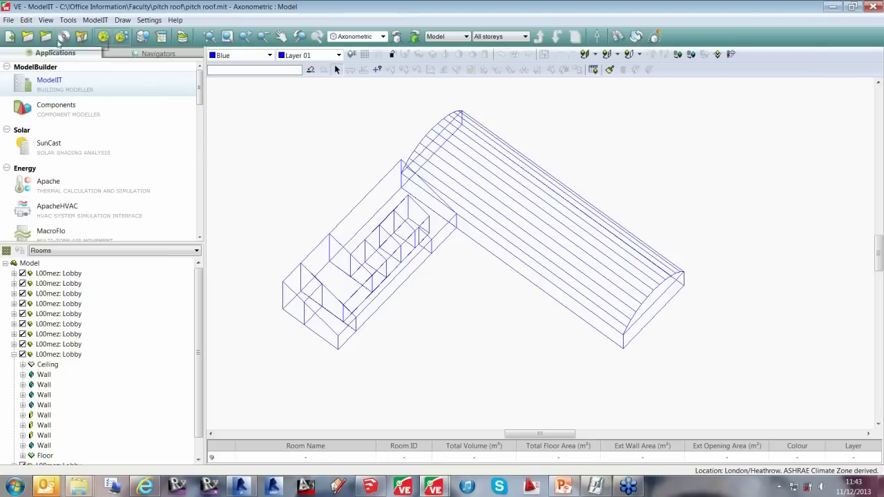
- Open the project 11910_Wade III.mit from the 11910_wade iii folder
left_click(10, 20)
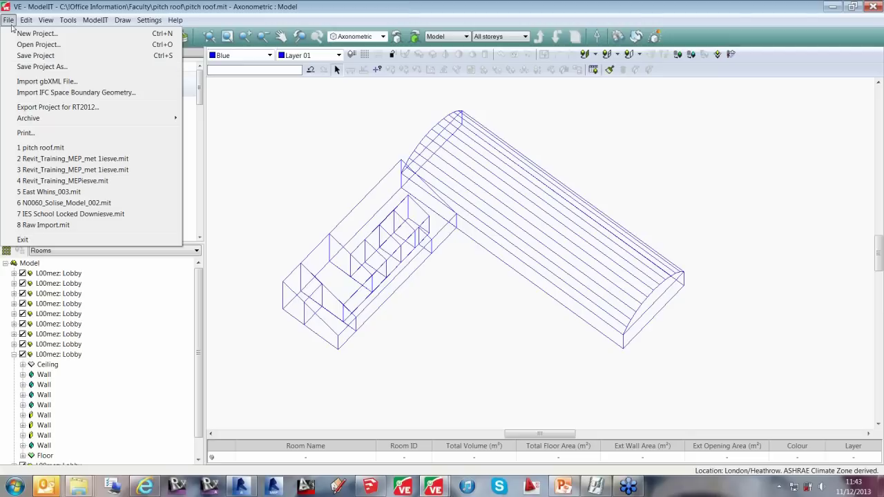
left_click(41, 46)
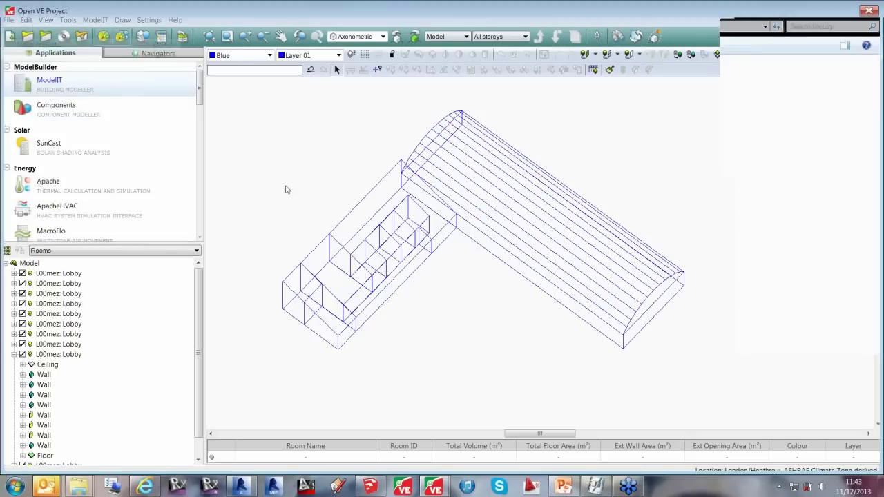
double_click(128, 90)
left_click(148, 179)
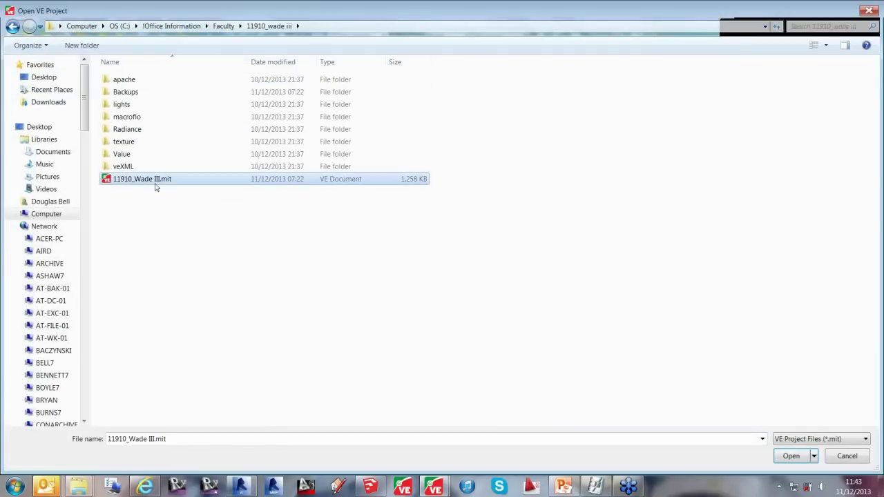
left_click(790, 456)
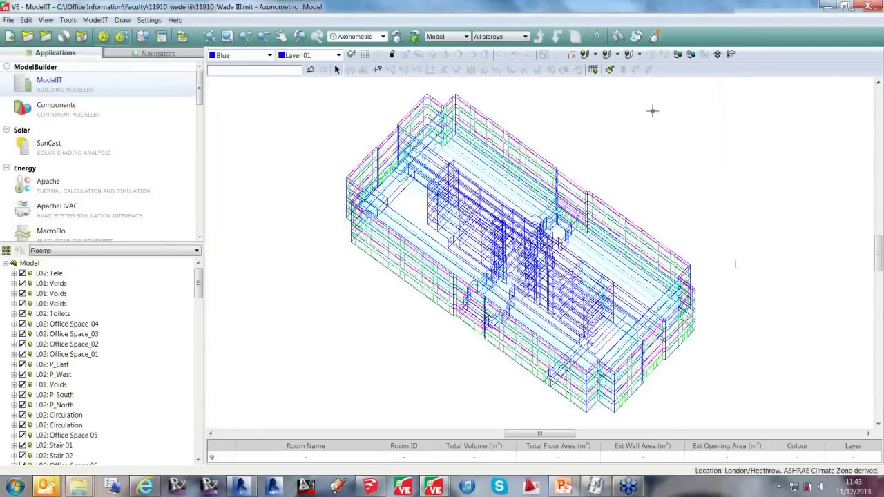
- Examine the office building's facades and windows in Model Viewer II from several angles, and close the viewer
left_click(658, 38)
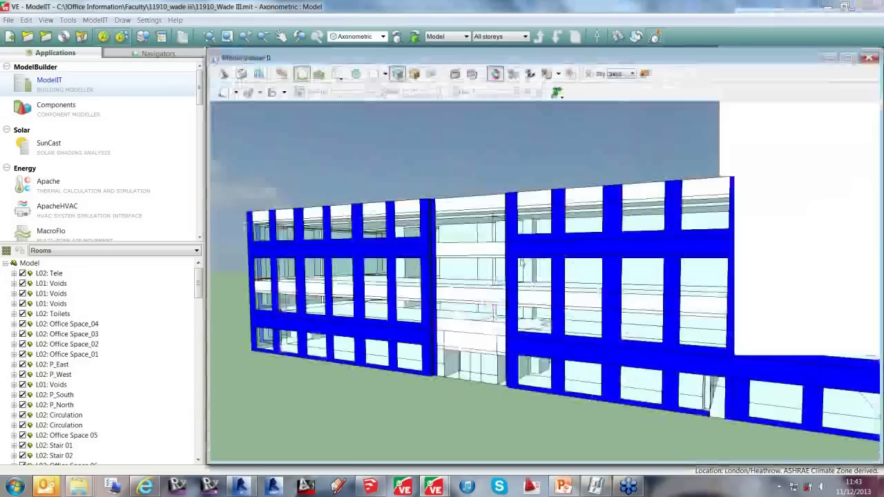
left_click_drag(538, 266, 414, 205)
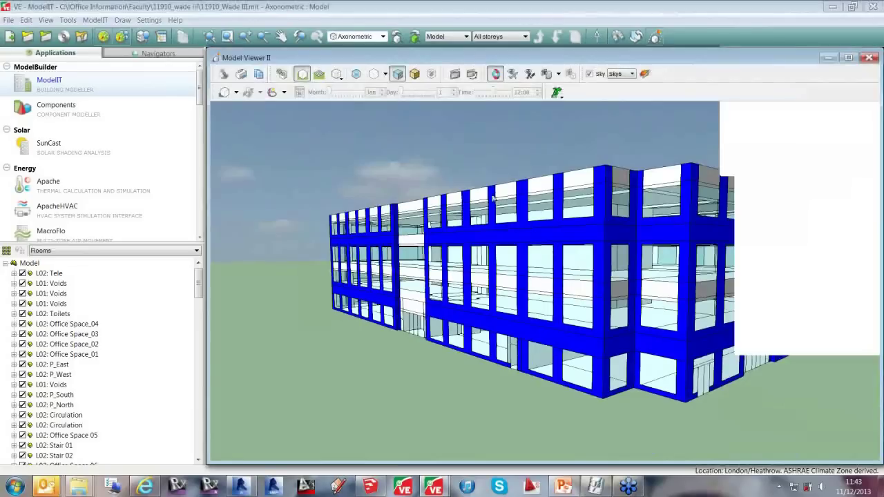
left_click_drag(568, 228, 461, 274)
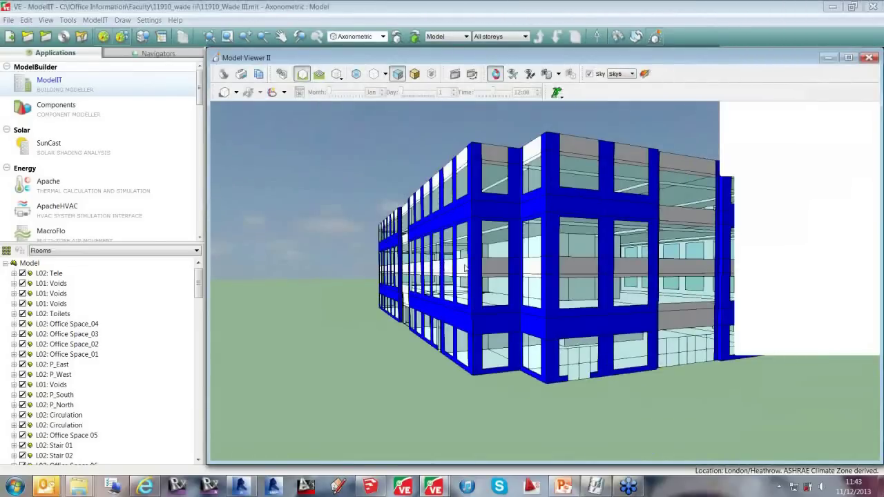
left_click_drag(492, 270, 546, 305)
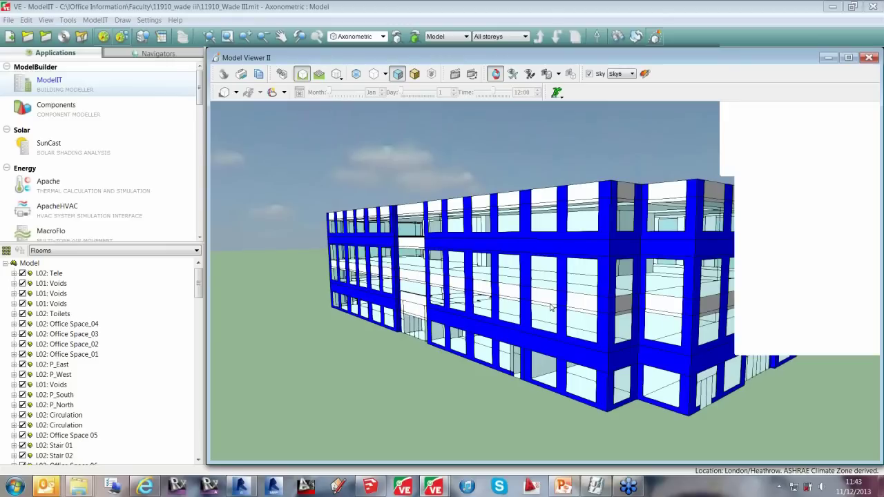
double_click(461, 58)
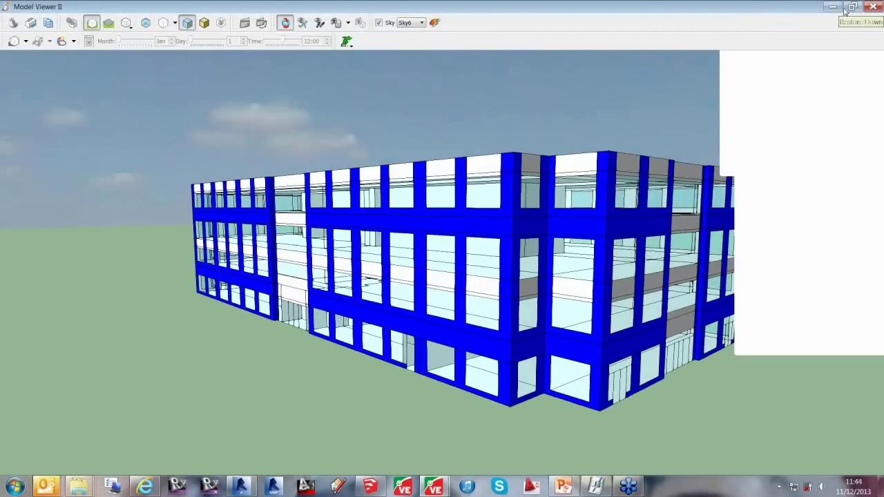
left_click(869, 6)
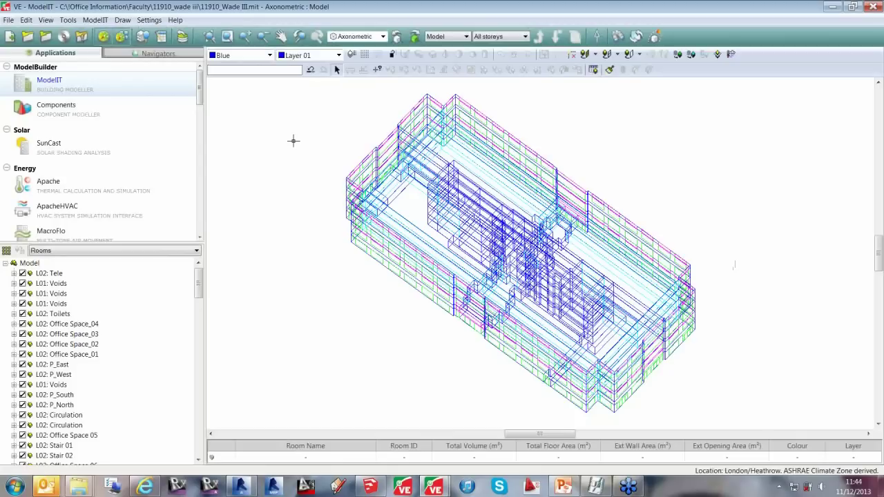
- Select all the building's rooms and run the command "open" on them
left_click_drag(709, 402, 305, 92)
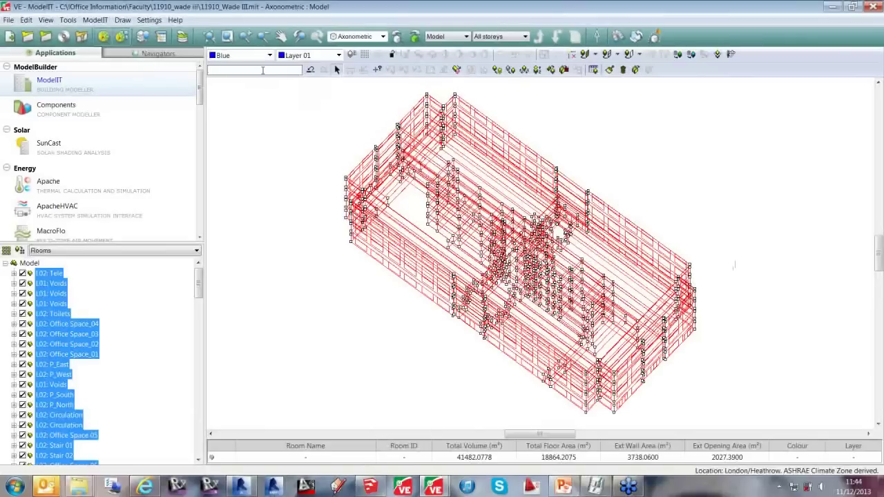
left_click(262, 71)
type("open=w")
key("Return")
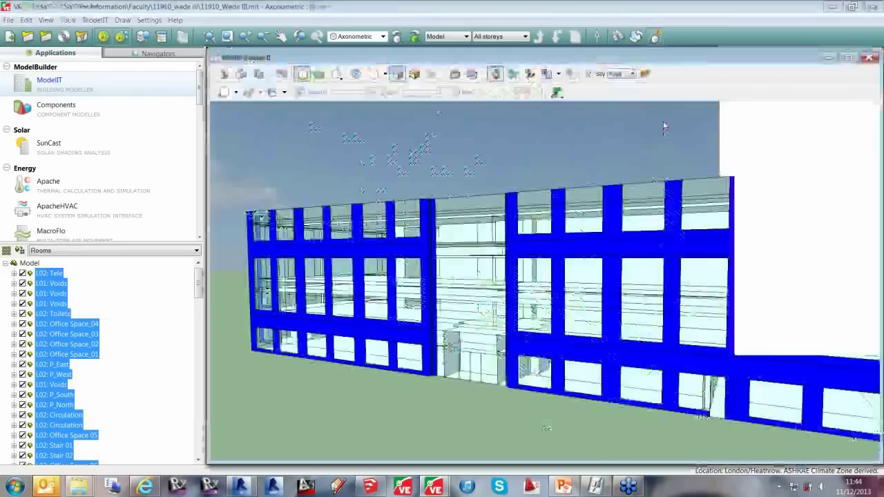
- Check the building's facade openings from several sides in Model Viewer II, and close the viewer
mouse_move(518, 194)
left_mouse_down()
mouse_move(460, 207)
mouse_move(414, 181)
mouse_move(478, 193)
mouse_move(417, 179)
left_mouse_up()
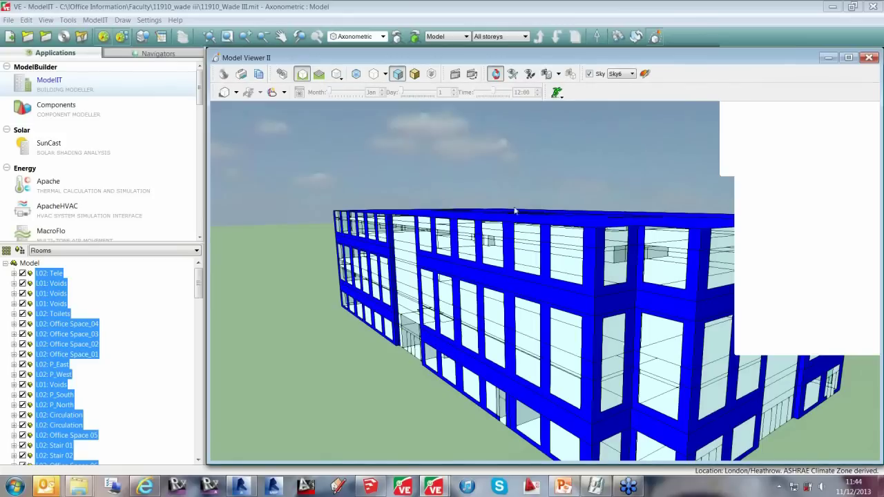
left_click_drag(515, 211, 527, 249)
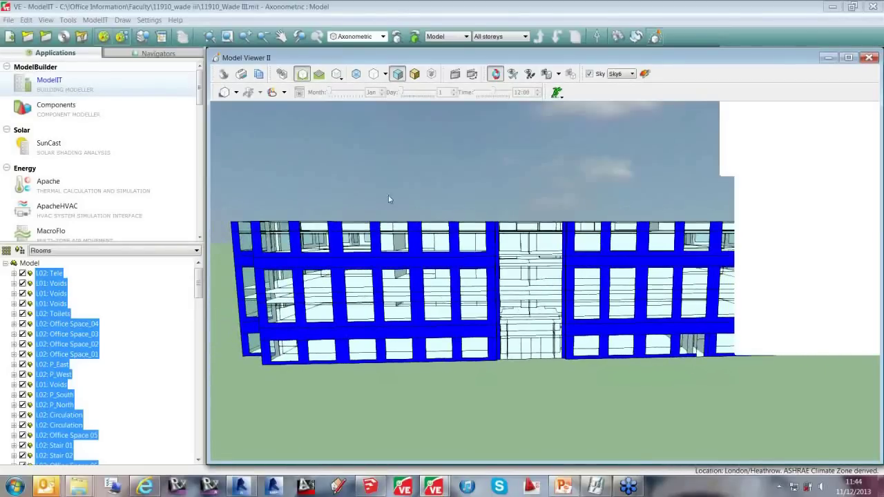
left_click_drag(483, 61, 321, 67)
left_click(707, 63)
- Select the whole building and remove its glazing for azimuths 0 to 360 degrees at a 90-degree tilt
left_click(382, 36)
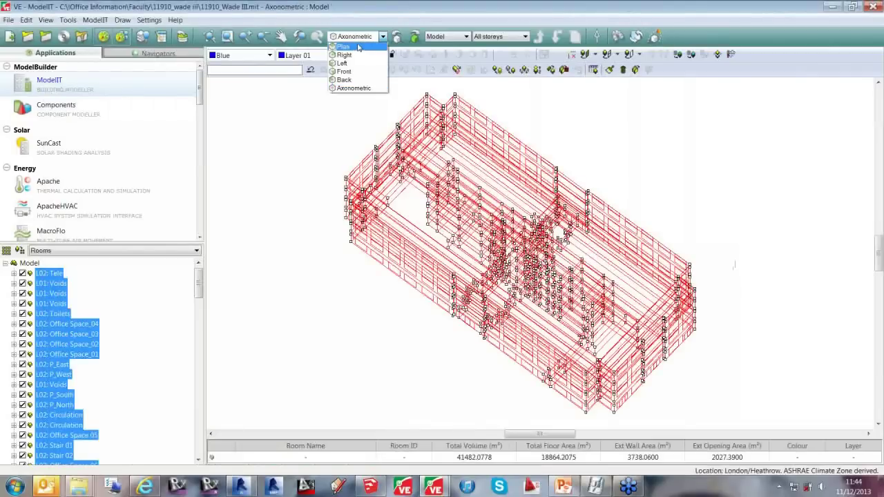
left_click(357, 47)
left_click(372, 40)
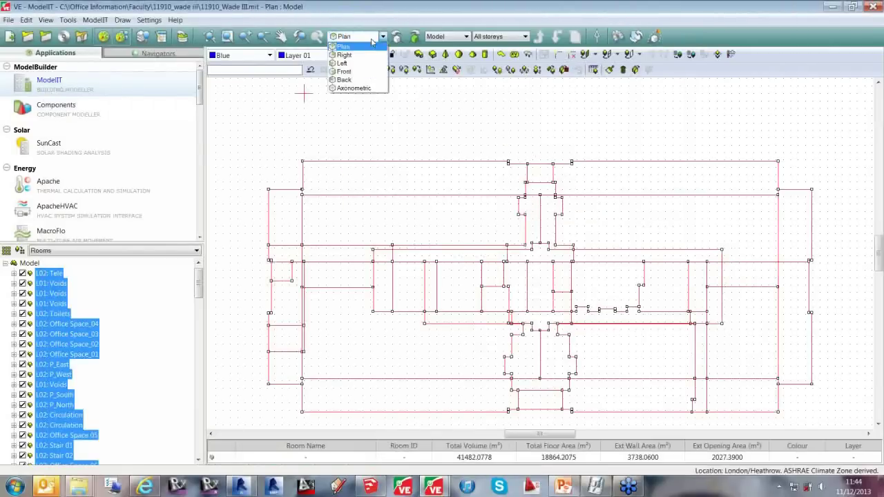
left_click(353, 87)
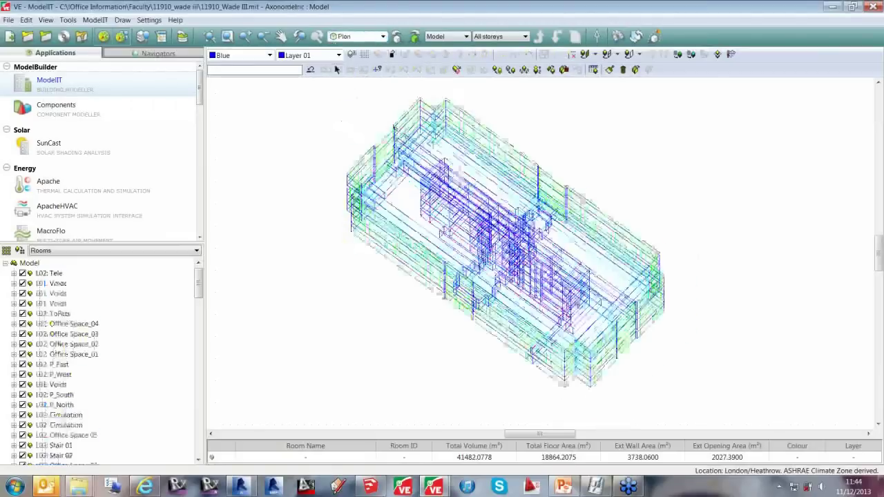
left_click_drag(679, 377, 292, 107)
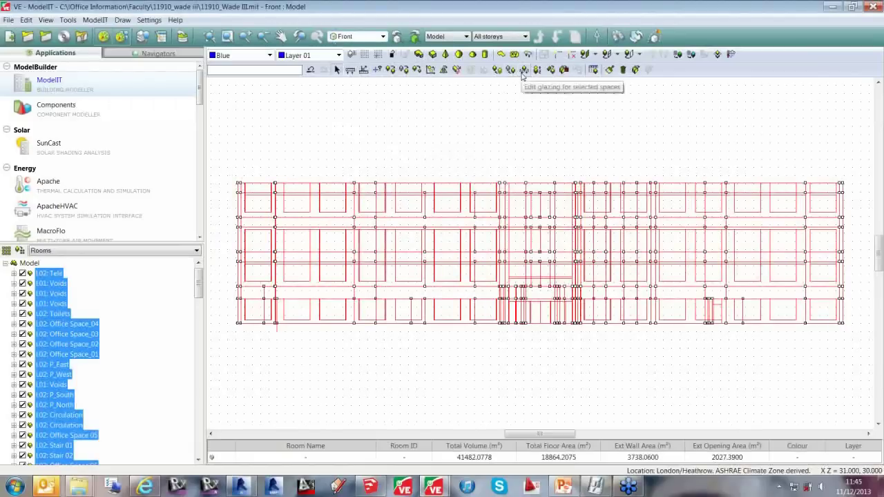
left_click(522, 74)
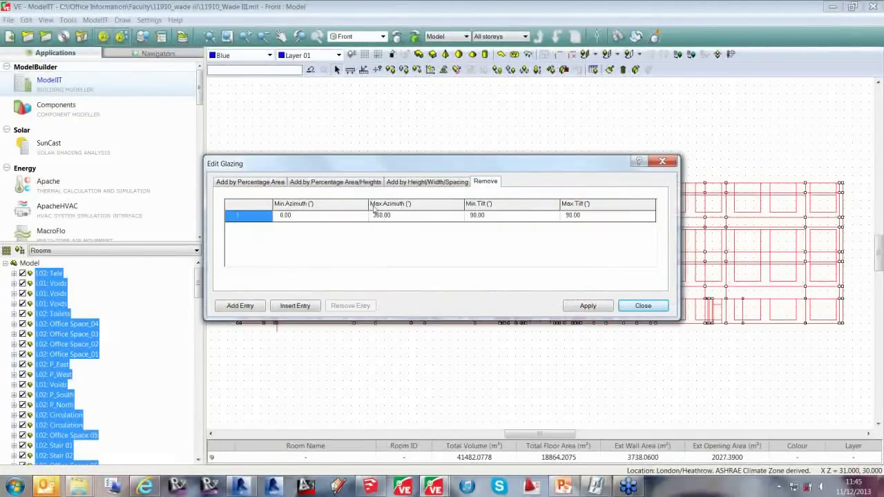
left_click(594, 308)
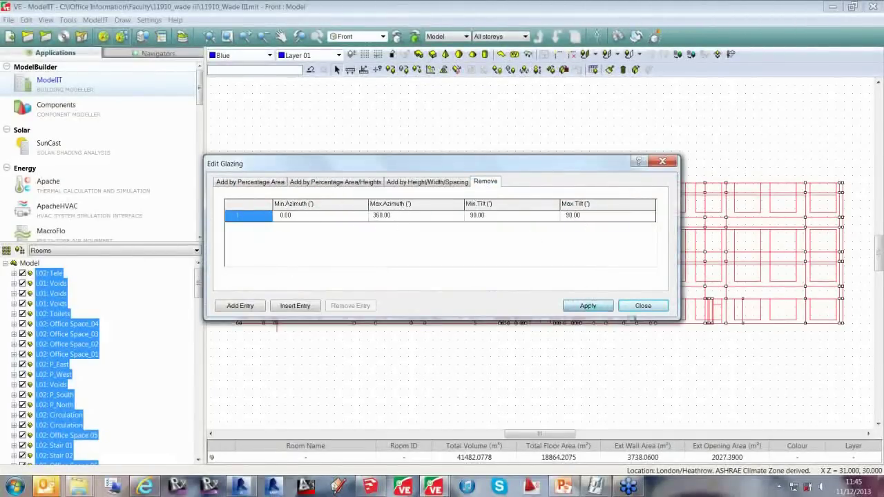
left_click(642, 306)
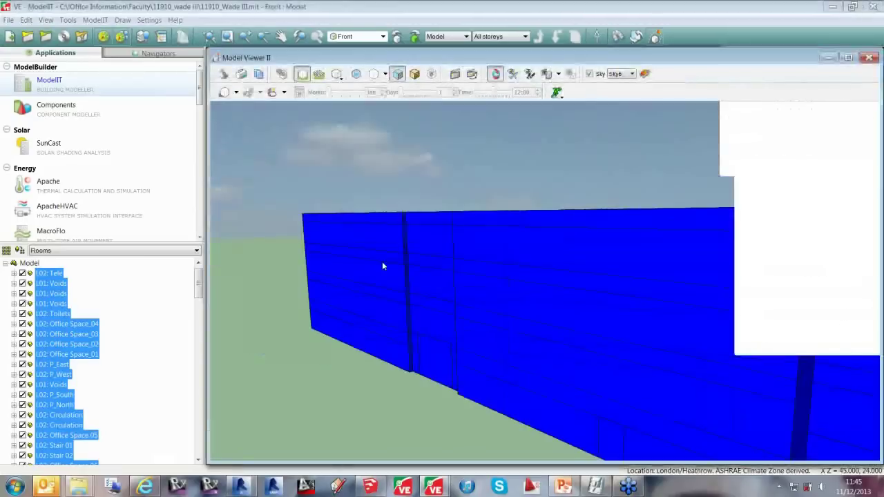
- Inspect the exterior walls in Model Viewer II for remaining glazing, and close the viewer
left_click_drag(383, 264, 414, 268)
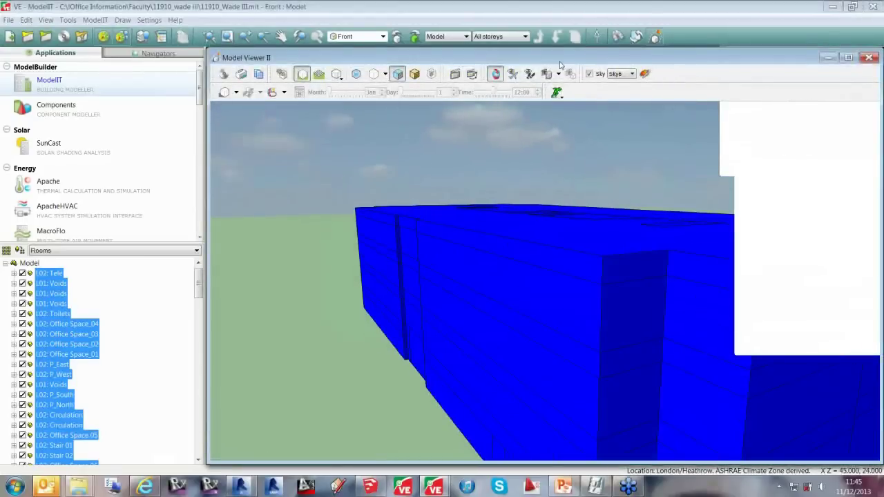
left_click_drag(561, 64, 453, 67)
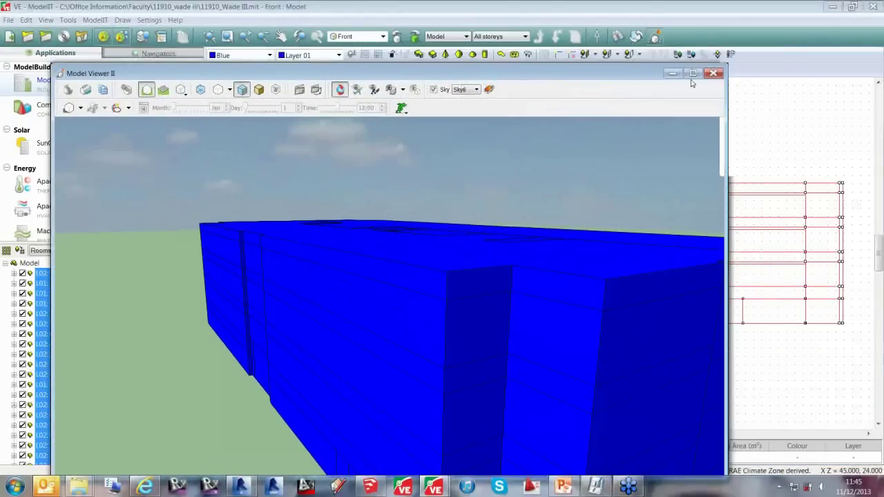
left_click(713, 74)
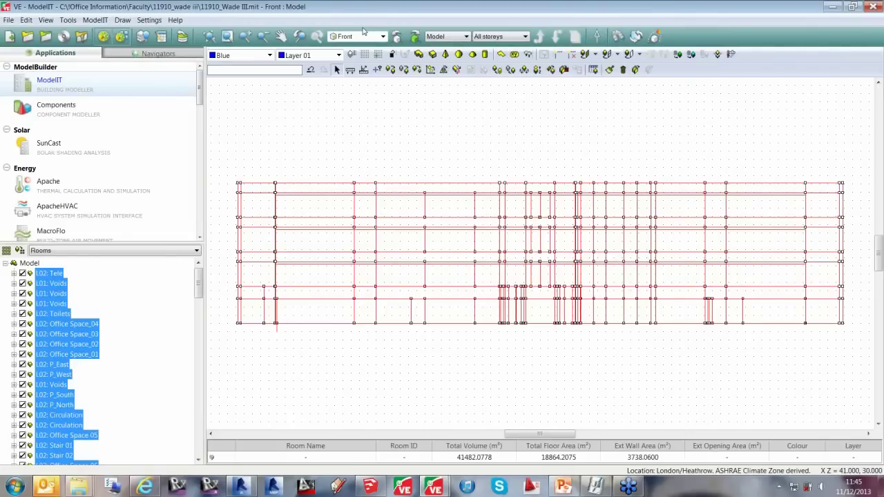
- Show the building in plan view and deselect all its rooms
left_click(383, 36)
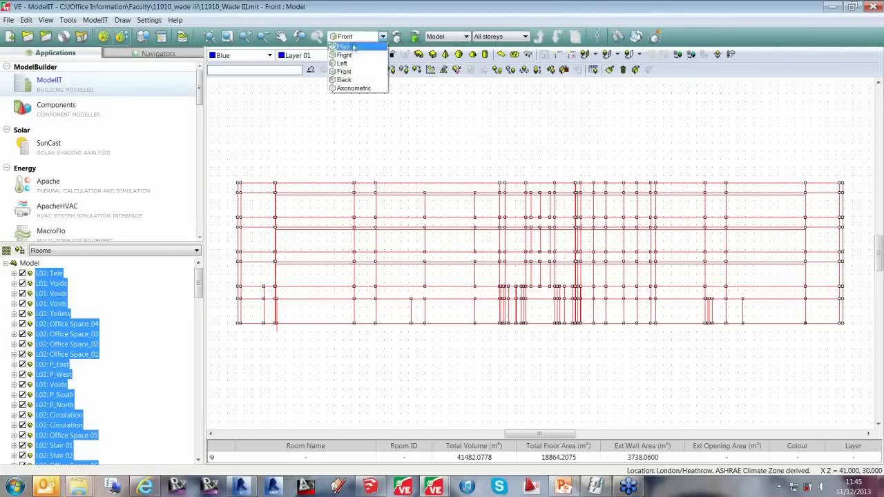
left_click(351, 44)
left_click(426, 108)
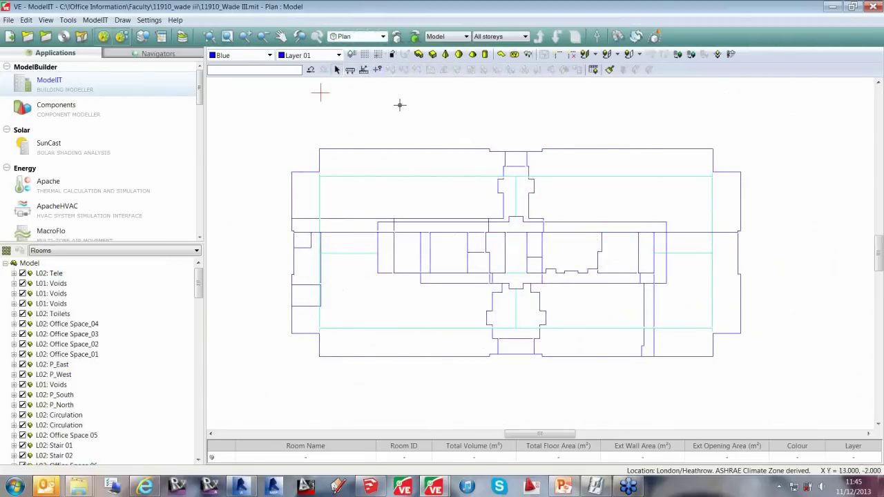
- Draw a 5 m high extruded triangular room outward from the full length of the building's lower facade, with the grid lock off
left_click(419, 54)
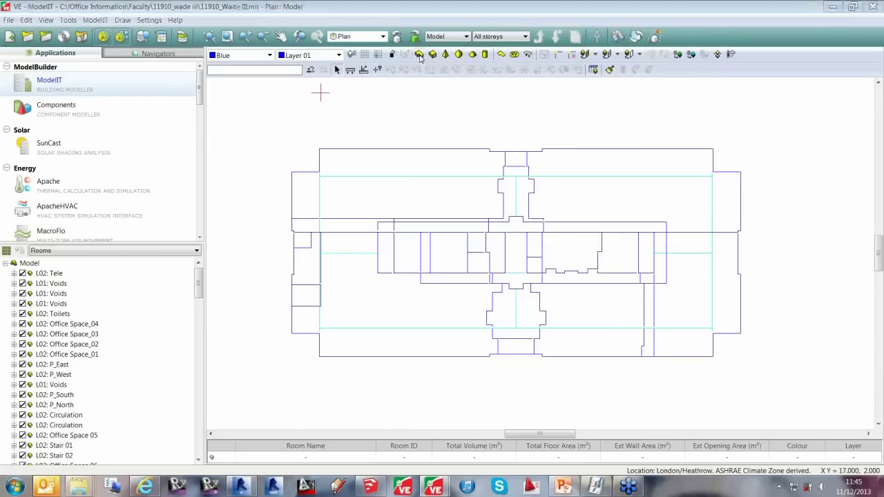
left_click(393, 55)
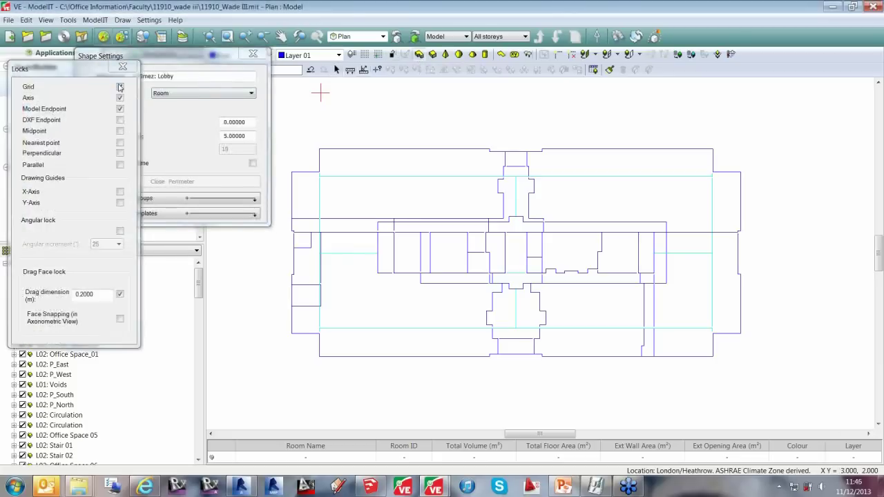
left_click(334, 361)
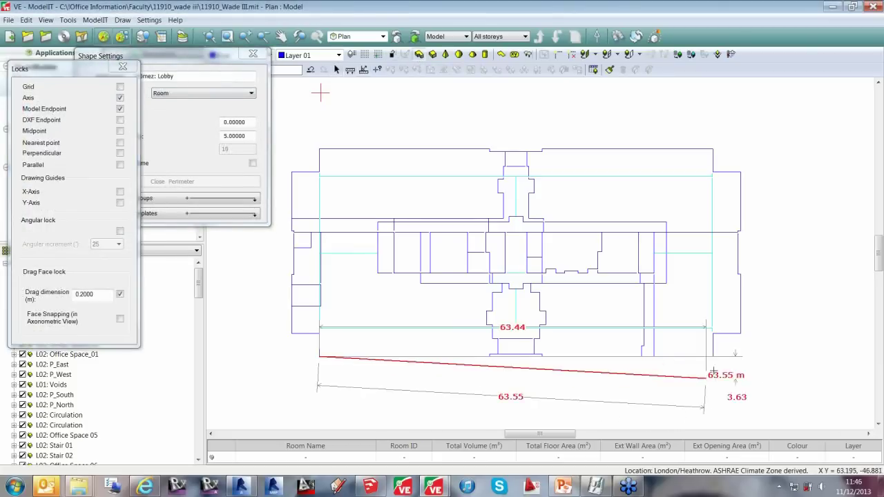
left_click(712, 356)
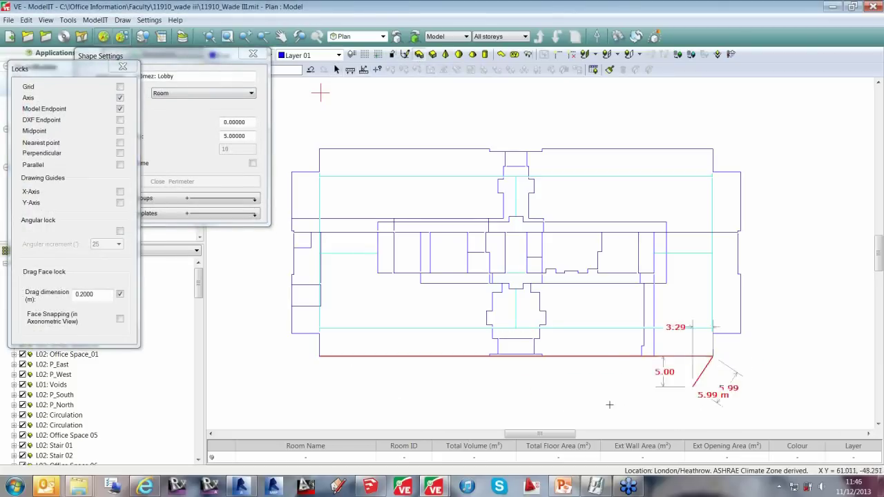
left_click(550, 406)
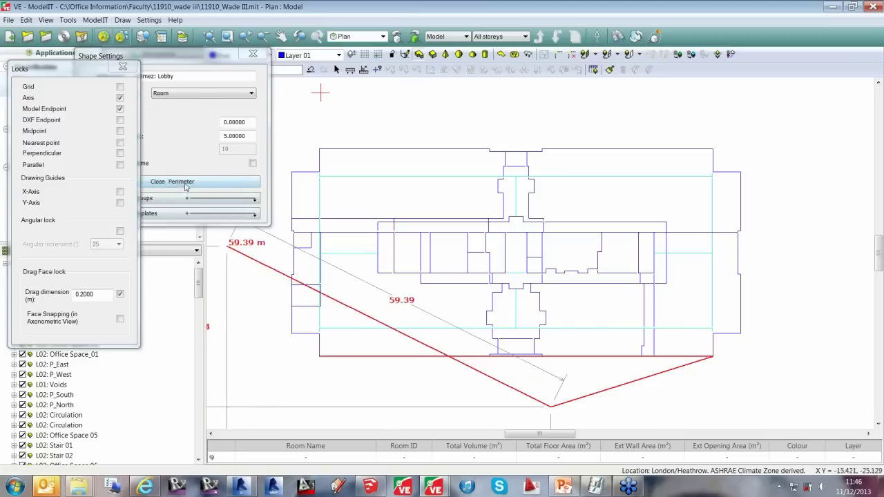
left_click(185, 182)
left_click(538, 297)
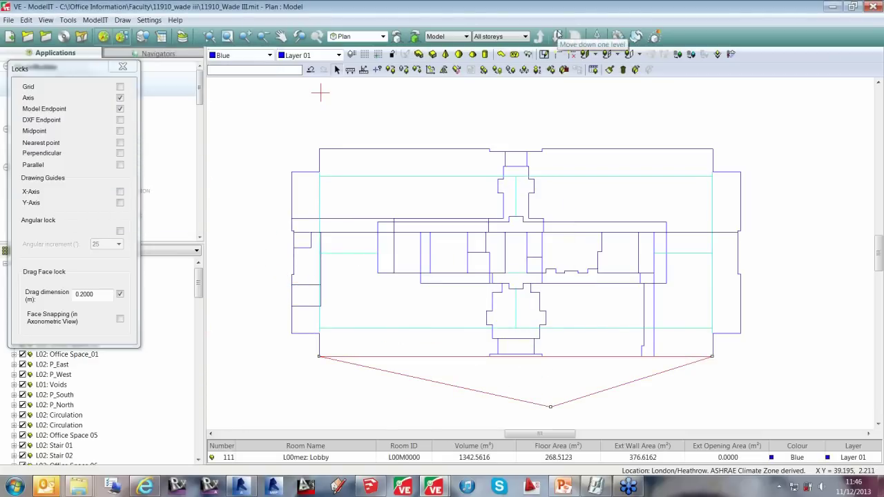
- Go down to the new lobby's surface level in axonometric view and select its ceiling, an angled wall and the long straight wall in turn
left_click(558, 36)
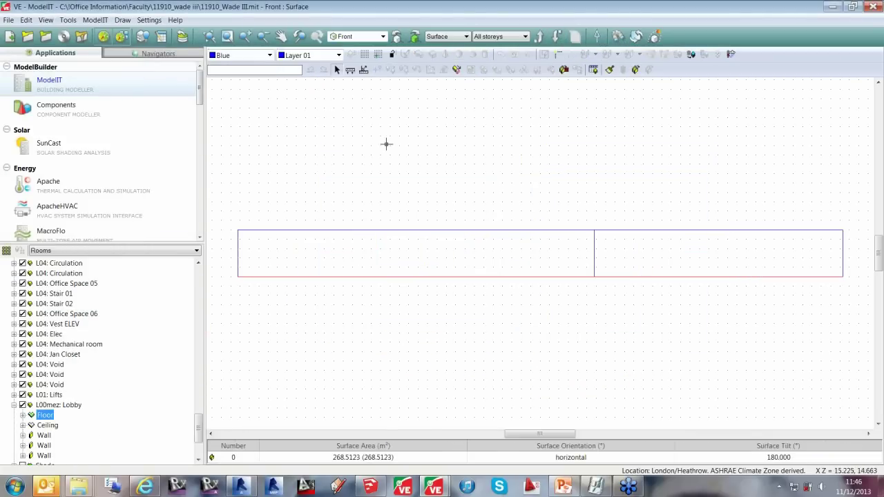
key("a")
left_click(529, 244)
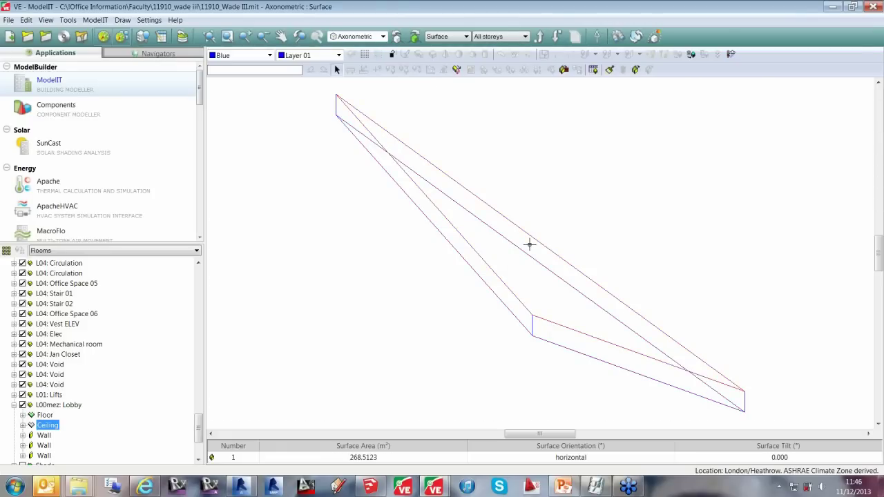
left_click(352, 117)
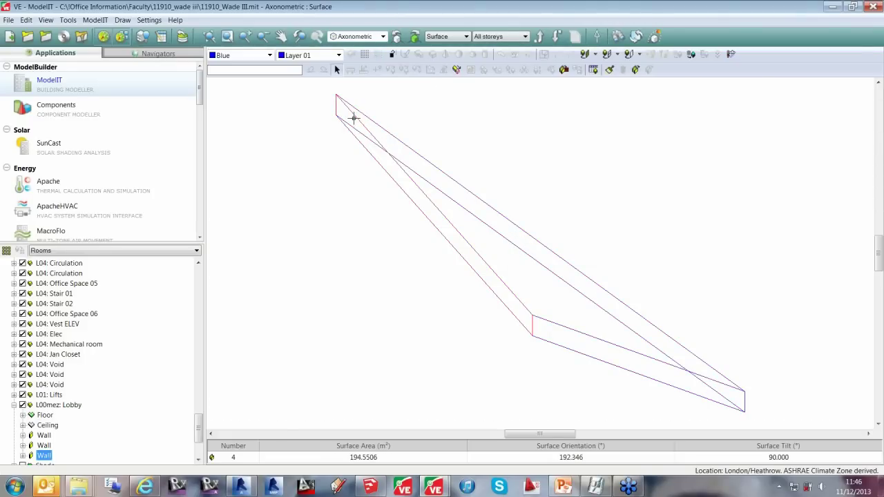
left_click(700, 371)
left_click(698, 369)
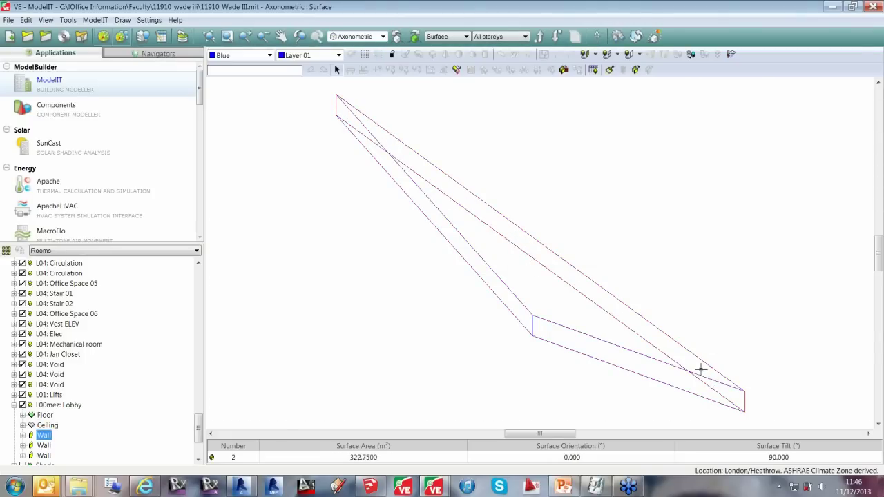
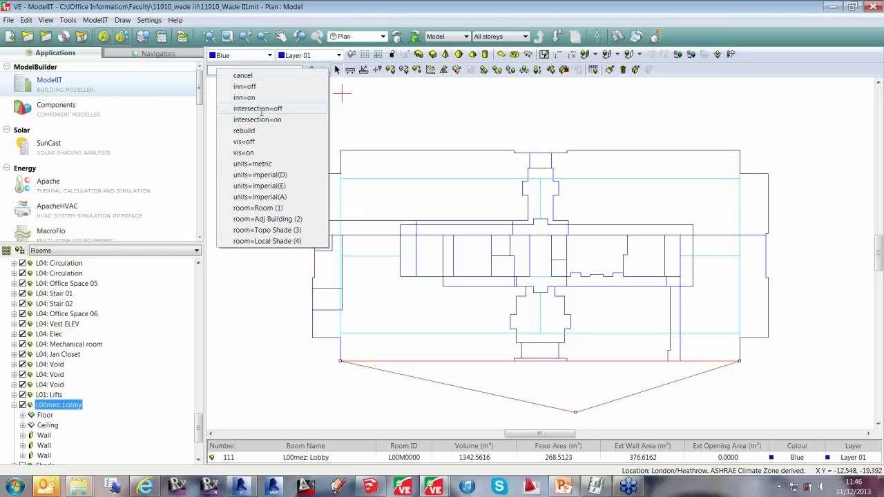
- Turn room intersection off with the intersection=off command option
left_click(215, 71)
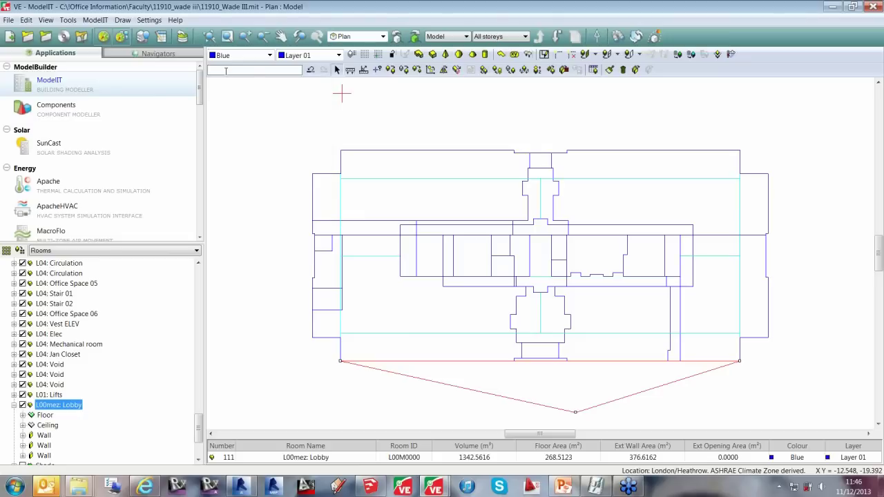
left_click(225, 70)
left_click(268, 108)
- Raise the triangular lobby's ceiling height to 50 m by editing its element heights
left_click(537, 70)
left_click(533, 240)
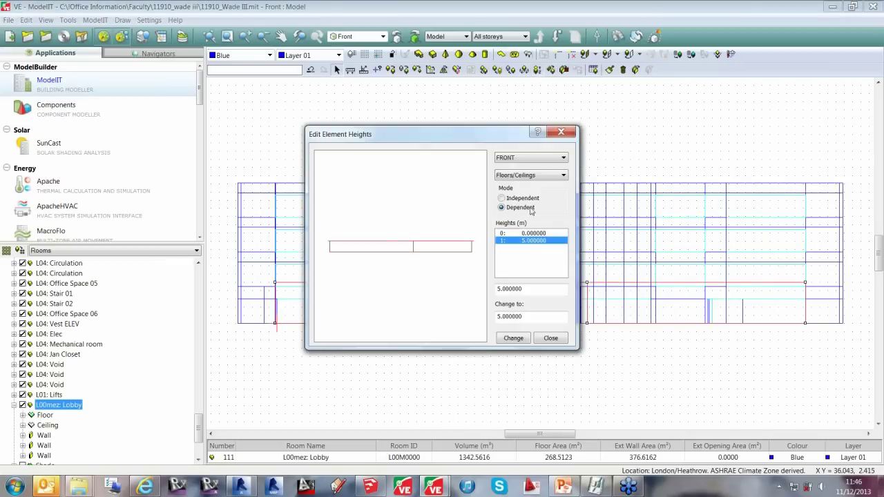
left_click_drag(532, 317, 453, 324)
type("50")
left_click(513, 337)
left_click(551, 338)
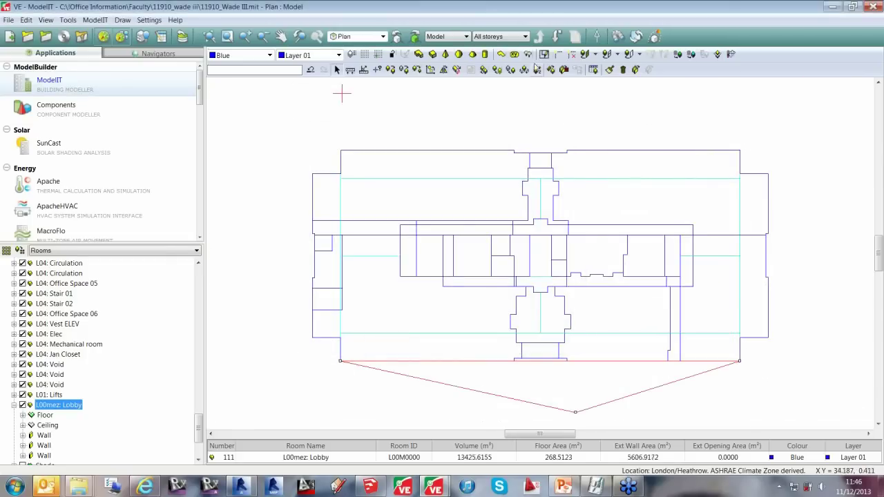
- Go down to the lobby's surface level, select its long straight wall, and go down to that wall's opening level
left_click(558, 40)
left_click(539, 223)
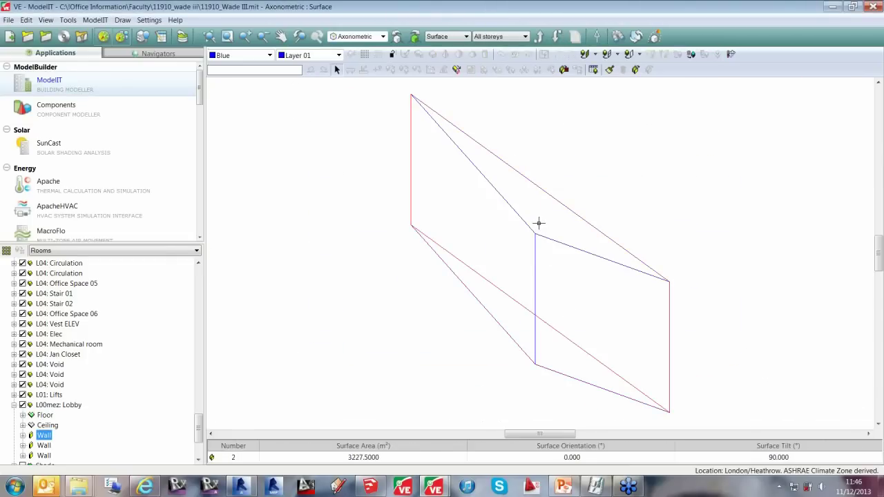
left_click(556, 38)
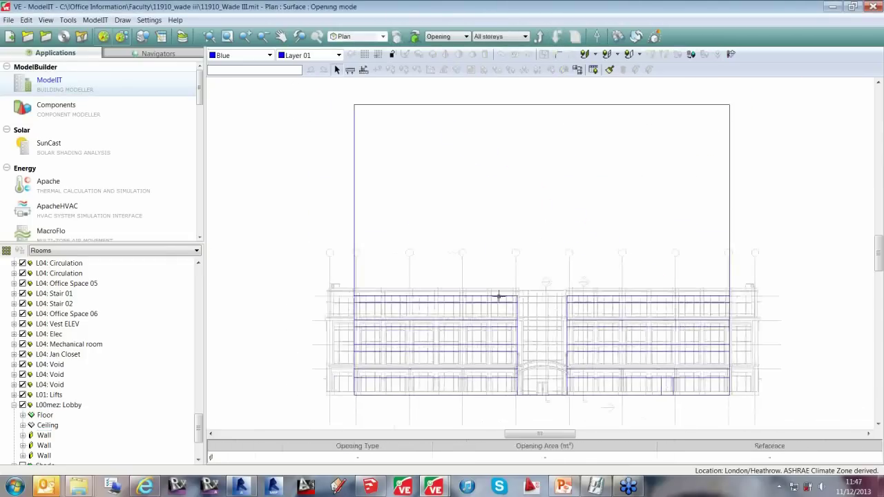
- Detach the misplaced elevation drawing from the wall's opening view
middle_click_drag(475, 317, 485, 258)
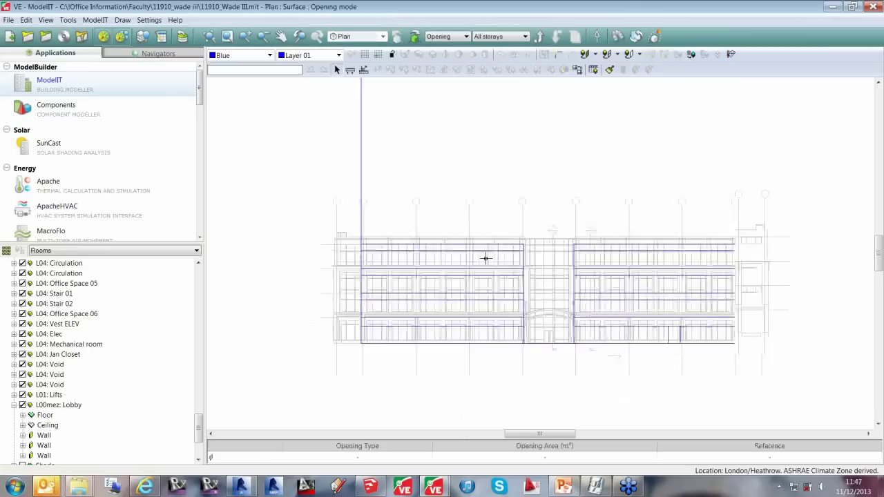
left_click(100, 21)
left_click(114, 46)
middle_click_drag(441, 320, 392, 325)
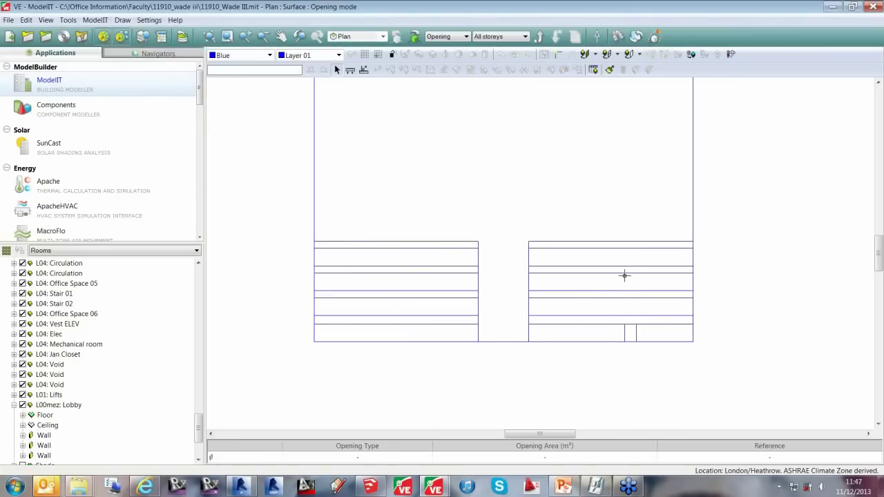
- Set the grid's X-axis dimension to 0.05 m, edit its Y-axis dimension, and close the grid settings
middle_click_drag(429, 284, 483, 301)
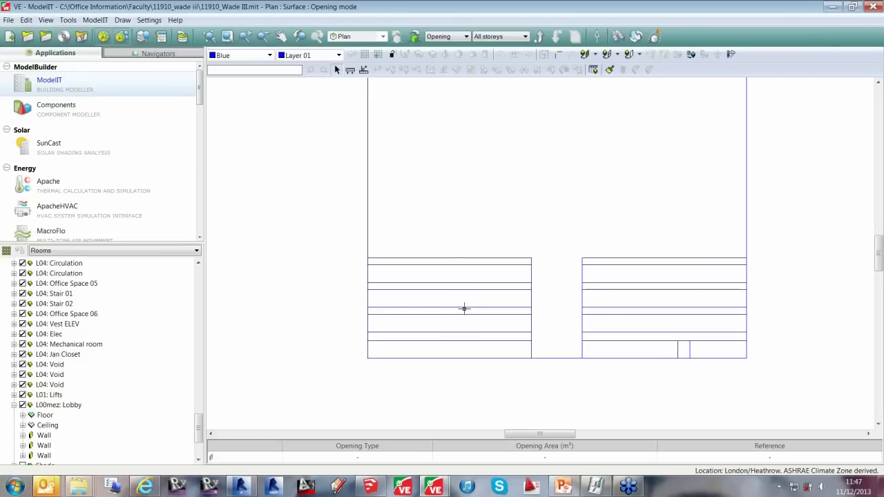
scroll(464, 308, "up", 4)
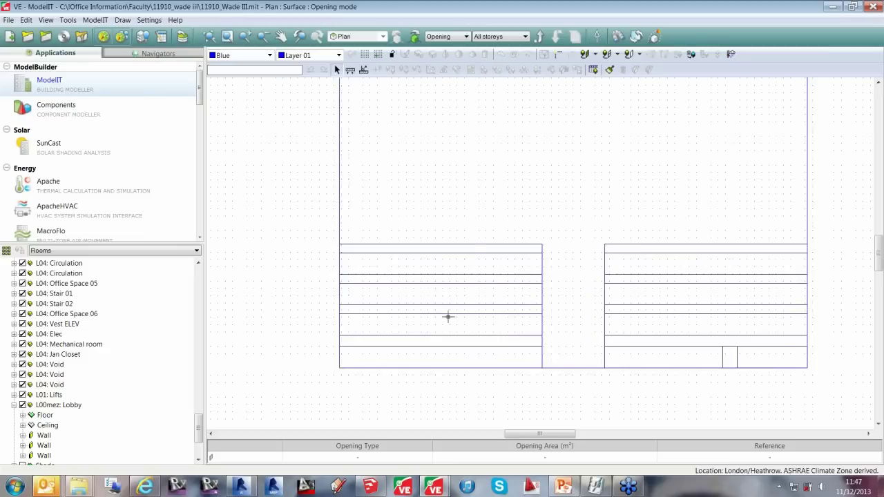
scroll(448, 317, "up", 1)
left_click(363, 55)
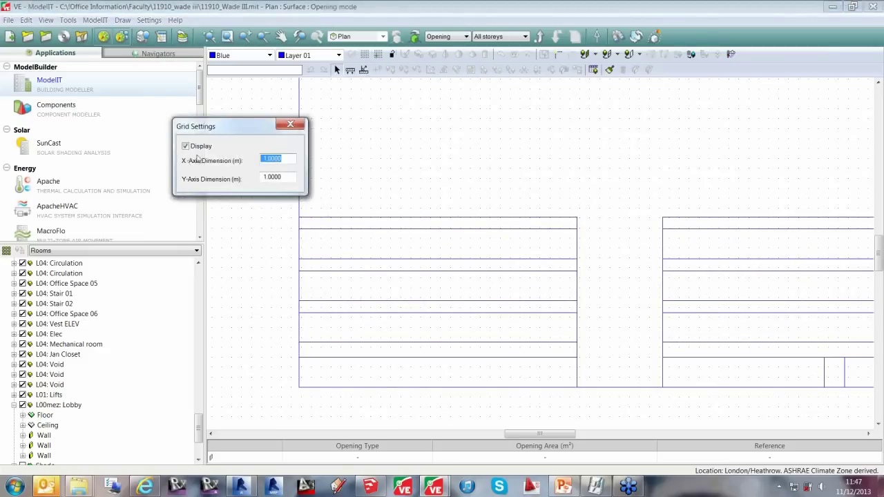
double_click(262, 176)
left_click(290, 125)
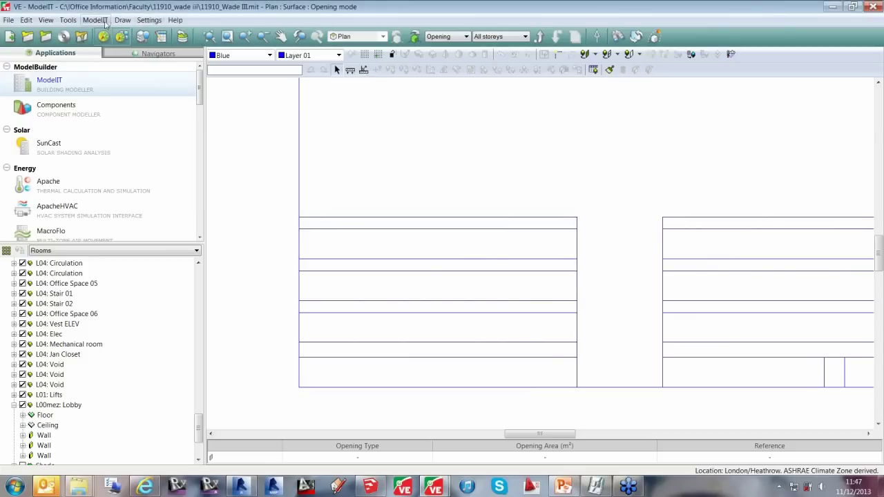
- Attach elevation wade III.dxf from the Faculty folder, with the scale factor in inches
left_click(95, 20)
left_click(107, 34)
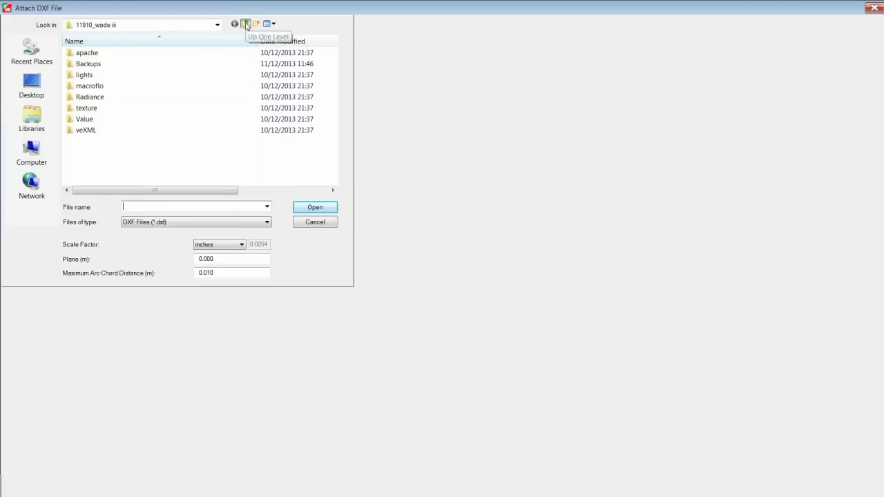
left_click(245, 23)
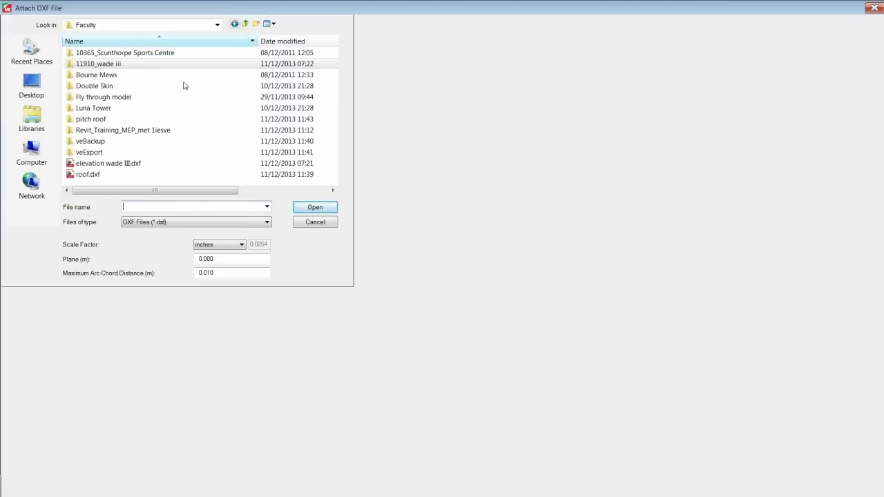
left_click(91, 166)
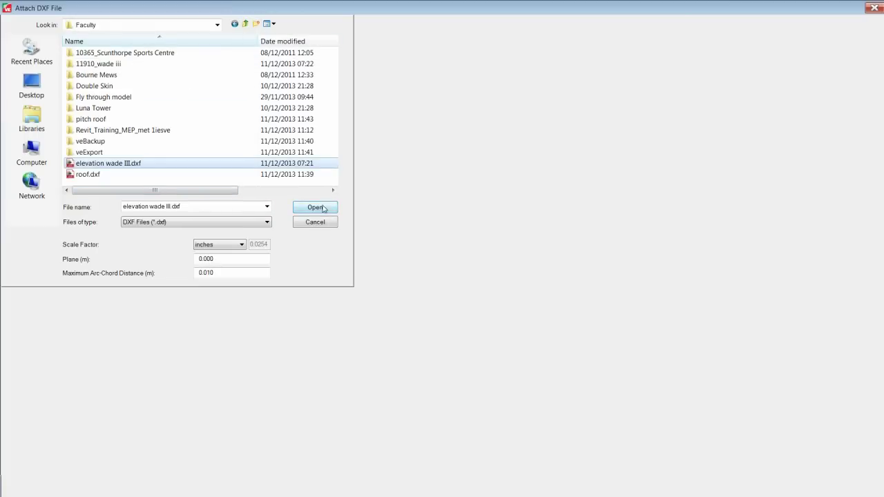
left_click(322, 208)
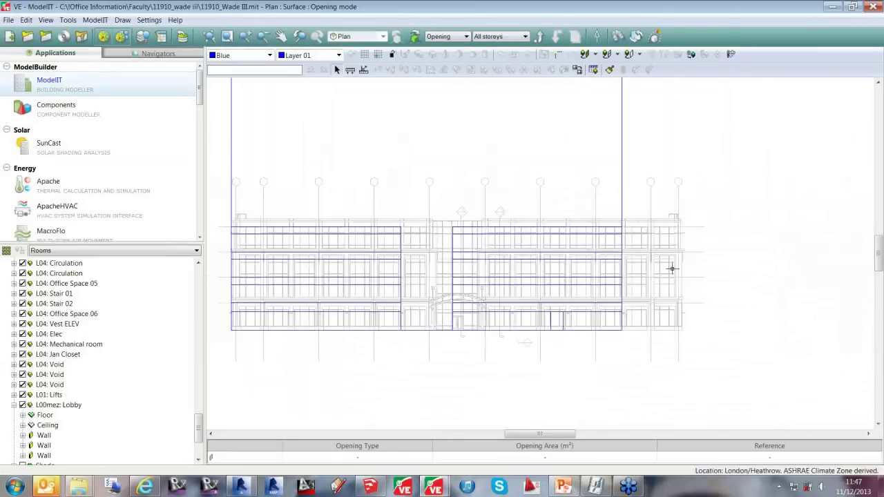
- Move the attached elevation so the base of its second grid line meets the wall's lower-left corner
scroll(376, 323, "up", 3)
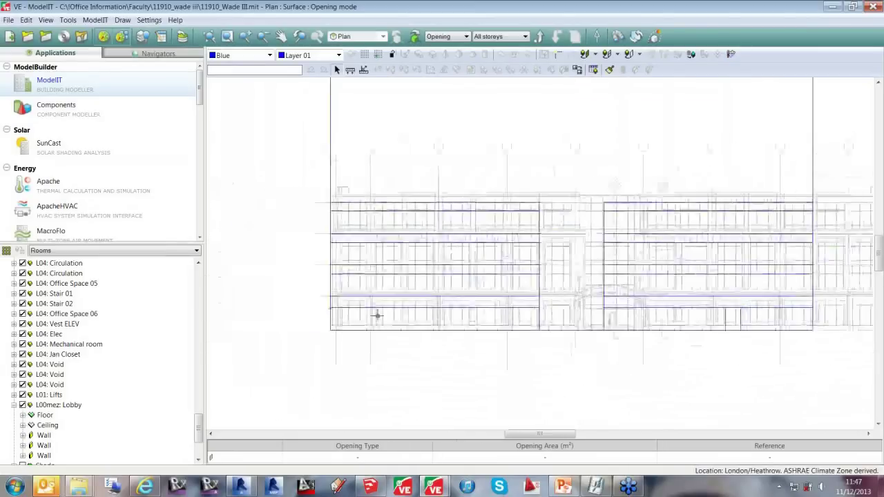
middle_click_drag(380, 326, 447, 328)
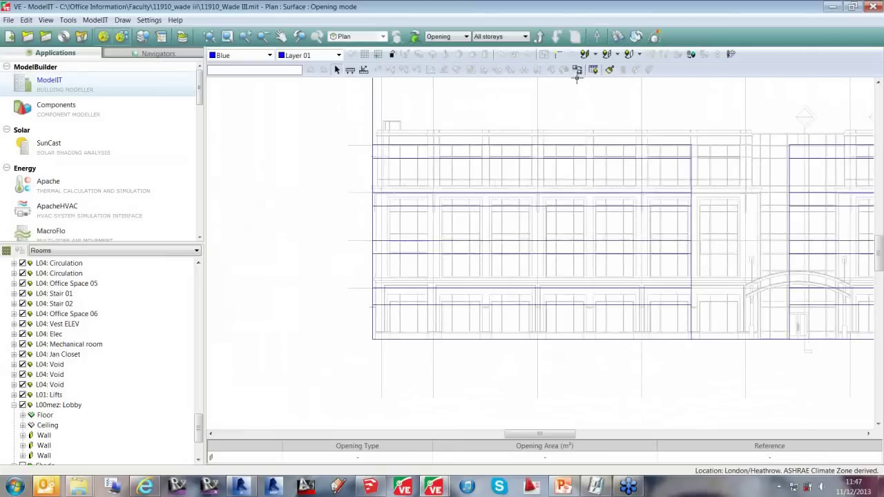
left_click(434, 339)
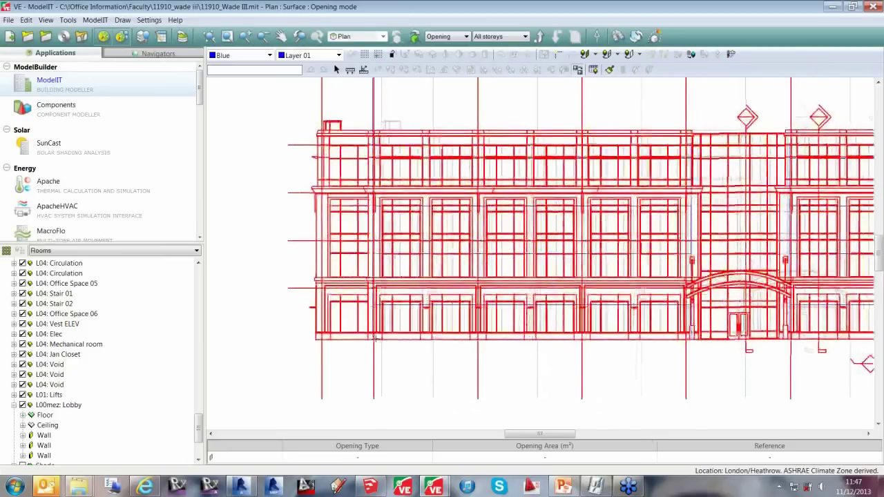
scroll(388, 315, "up", 3)
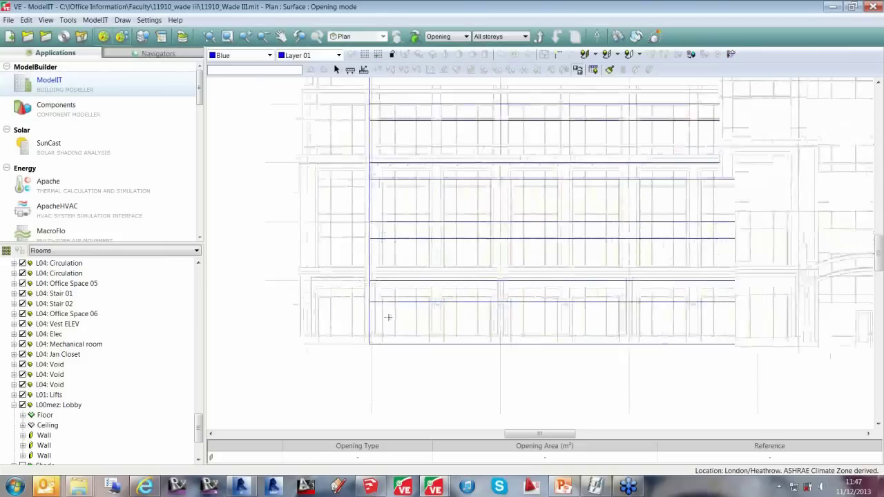
middle_click_drag(392, 318, 380, 344)
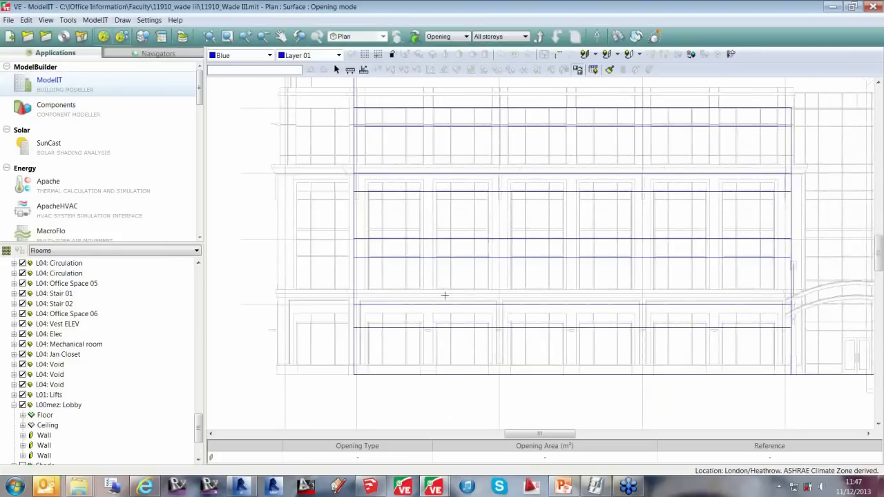
scroll(386, 216, "up", 1)
scroll(556, 184, "down", 2)
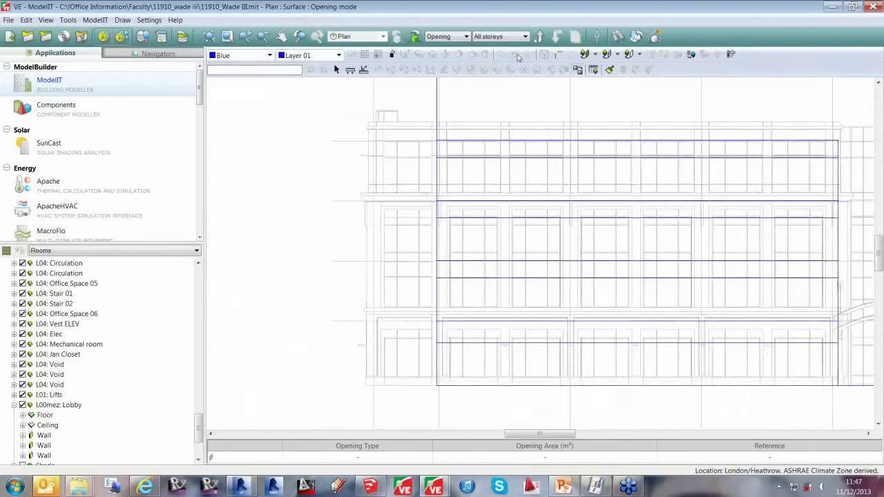
- Show the lock settings and draw a rectangular window about 3.35 × 2.05 m over the base of the wall's first tall mid-level window
left_click(616, 55)
left_click(623, 70)
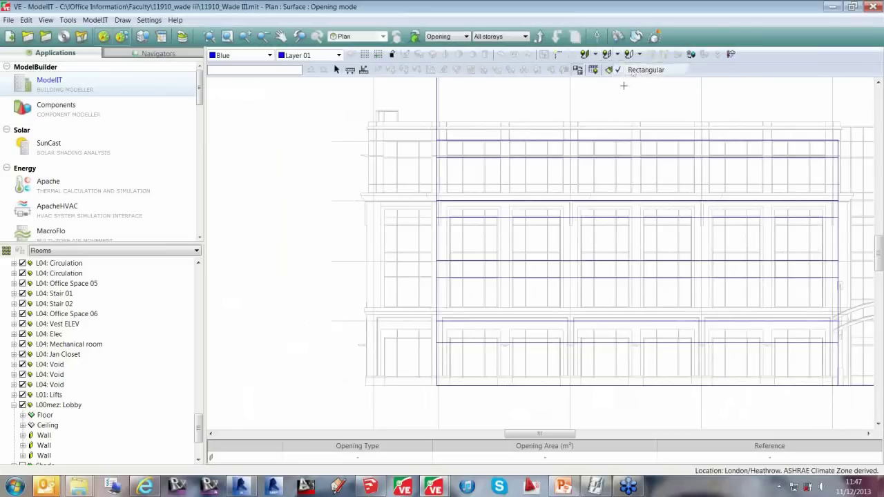
scroll(422, 295, "up", 3)
scroll(492, 270, "up", 5)
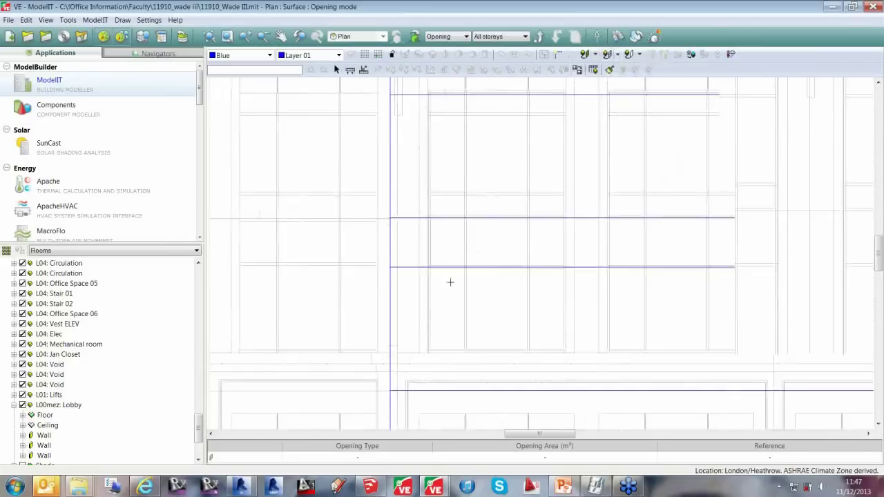
left_click(426, 265)
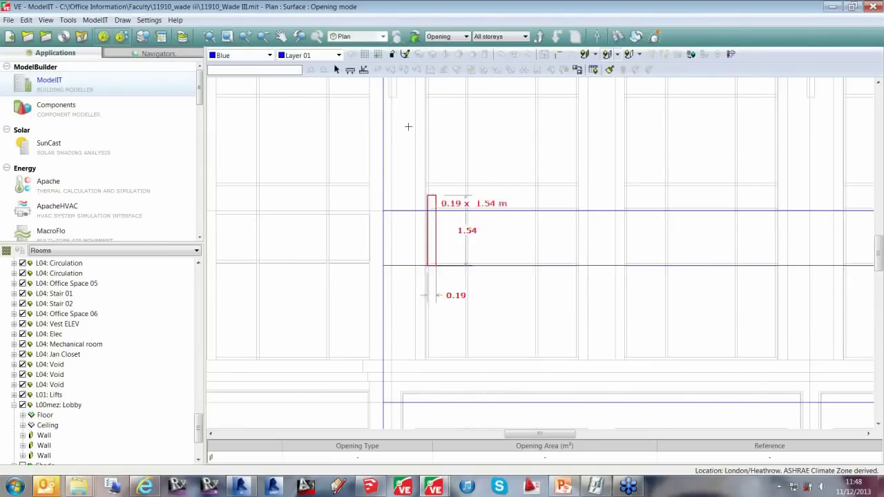
left_click(391, 55)
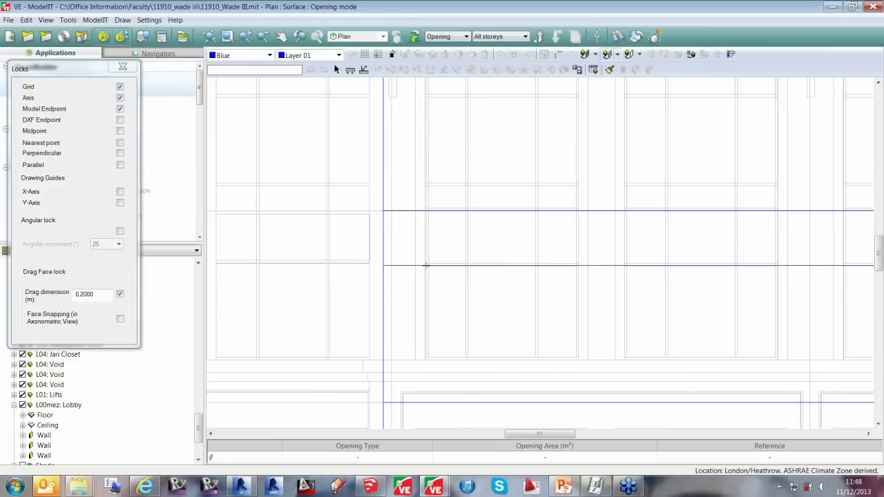
left_click(426, 265)
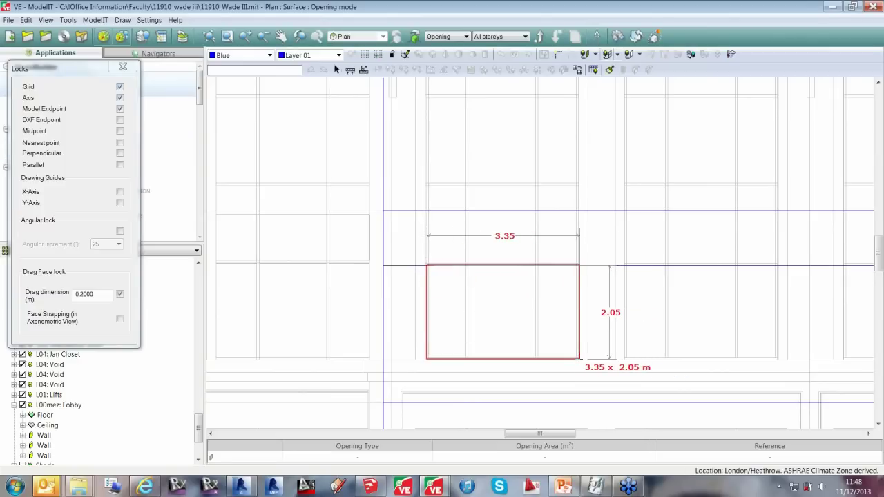
left_click(579, 359)
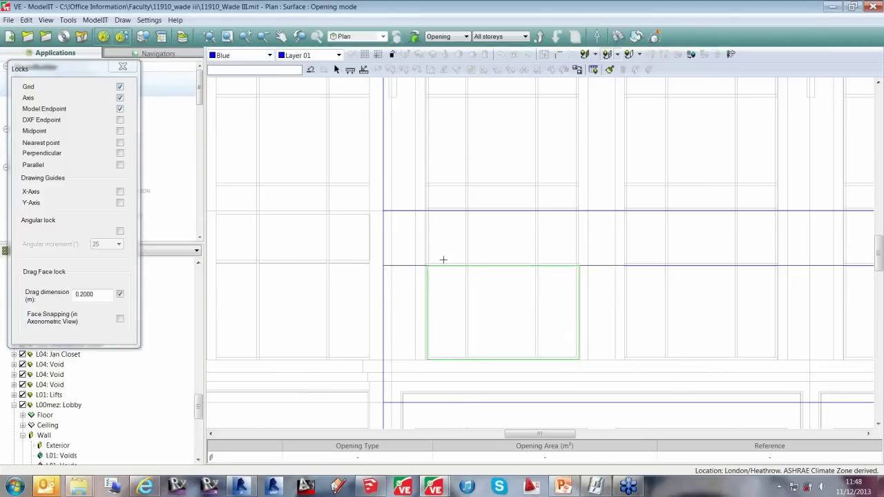
- Draw two more rectangular windows stacked above the first, about 3.35 × 1.2 m and 3.3 × 3 m, following the elevation
scroll(444, 260, "up", 3)
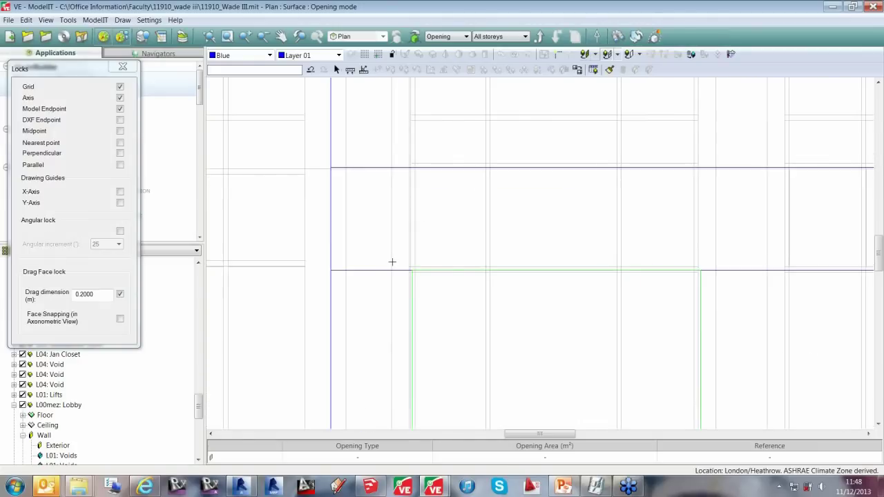
left_click(412, 269)
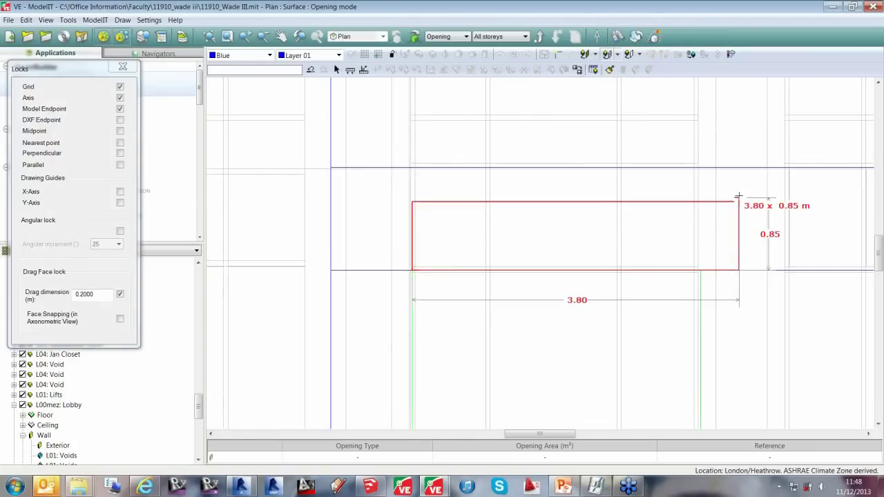
left_click(698, 167)
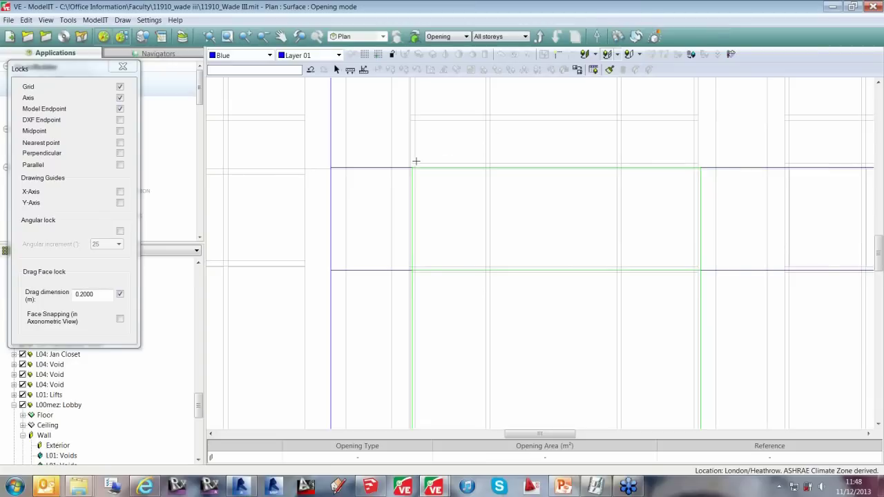
left_click(412, 166)
scroll(517, 177, "down", 3)
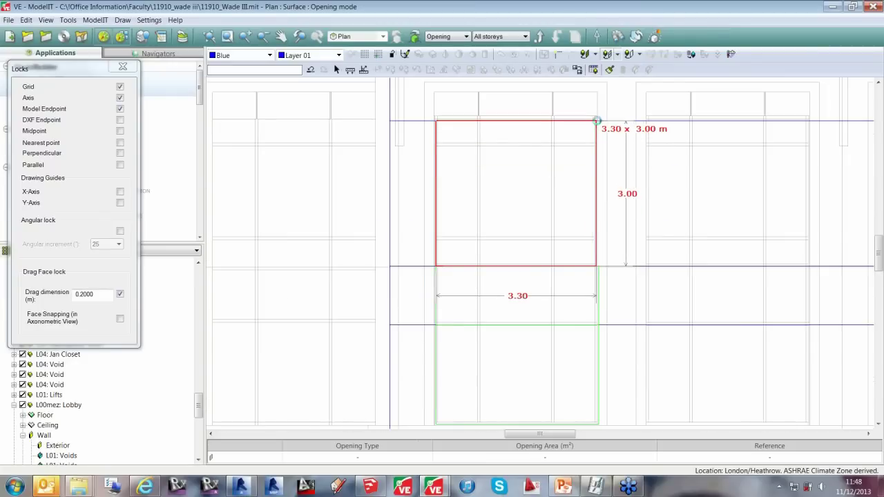
left_click(596, 121)
scroll(527, 196, "down", 3)
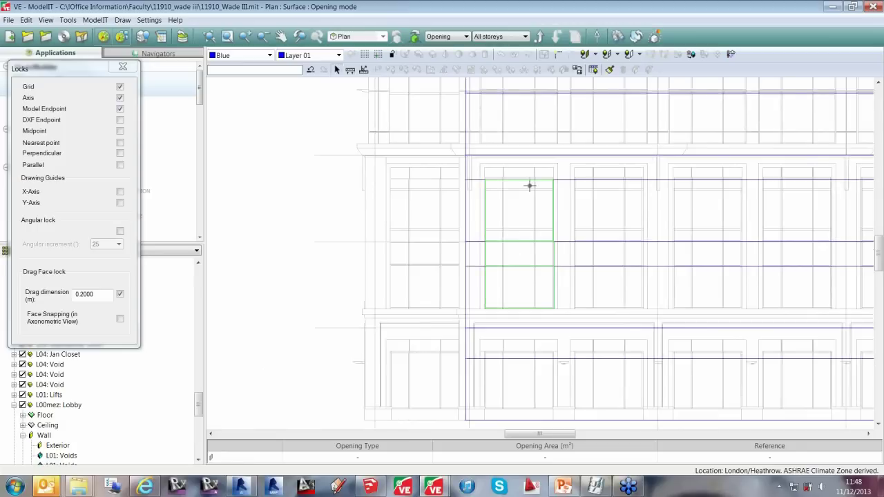
- Select the three stacked windows and copy them over the neighbouring window of the elevation to the right
scroll(528, 186, "down", 1)
middle_click_drag(524, 196, 449, 224)
left_click(452, 256)
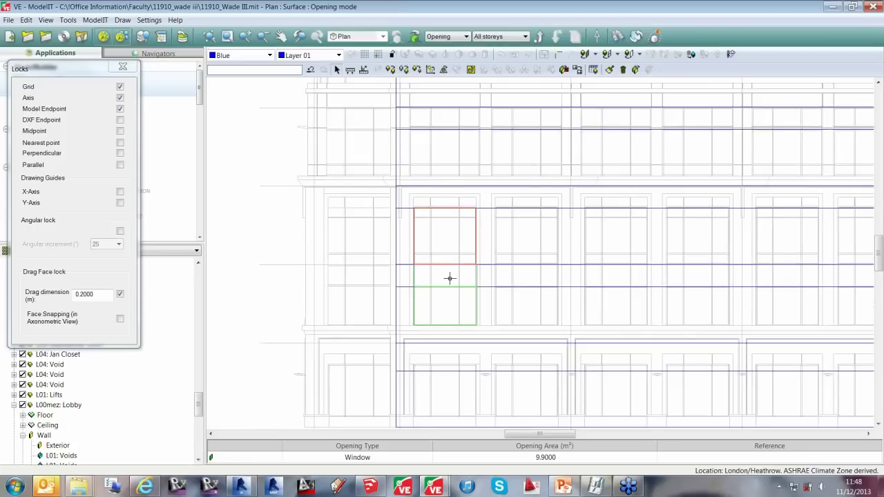
scroll(437, 198, "up", 4)
left_click(433, 213)
left_click(555, 213)
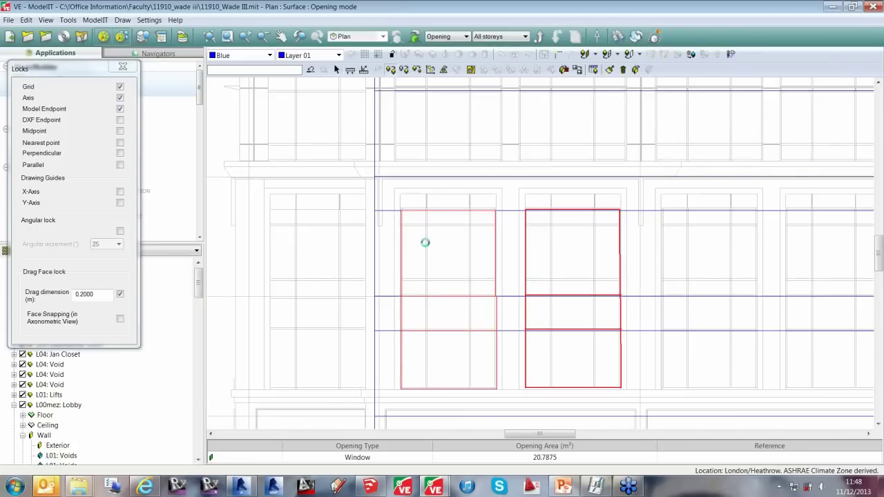
- Place the copied window stack precisely over the elevation's second tall mid-level window
scroll(429, 243, "down", 1)
left_click(430, 243)
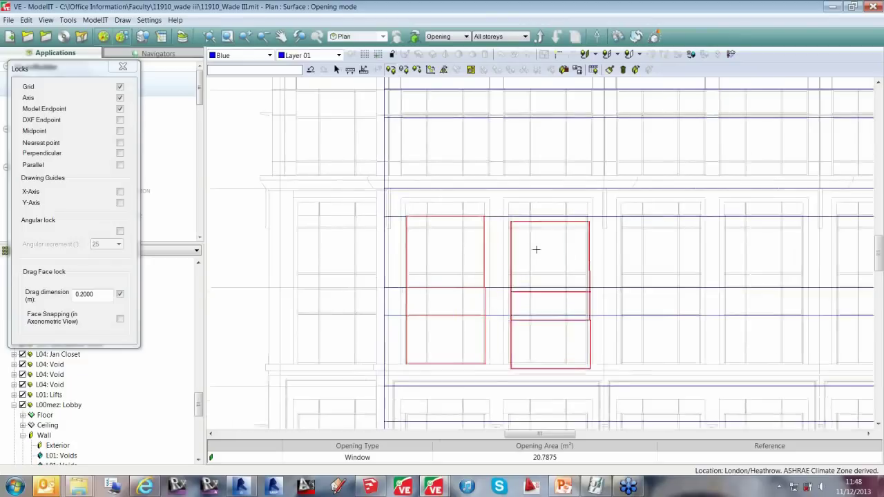
scroll(539, 249, "up", 1)
scroll(538, 249, "up", 1)
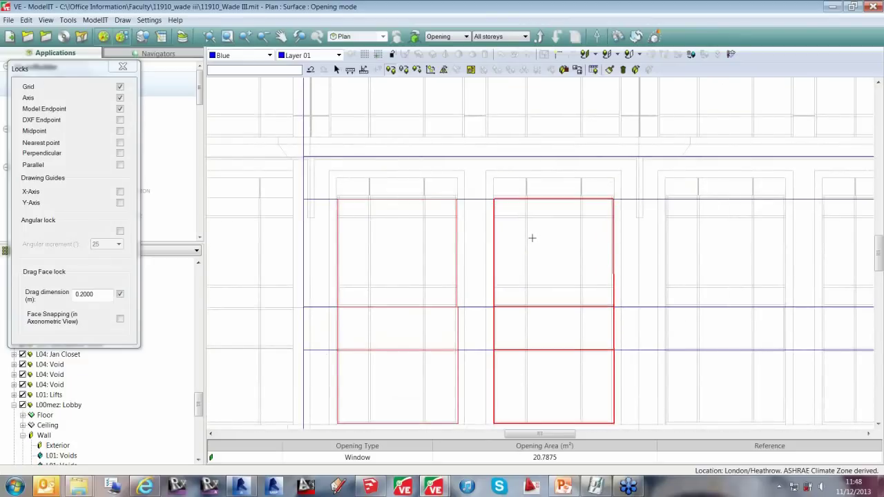
left_click(532, 237, "ctrl")
scroll(531, 237, "down", 2)
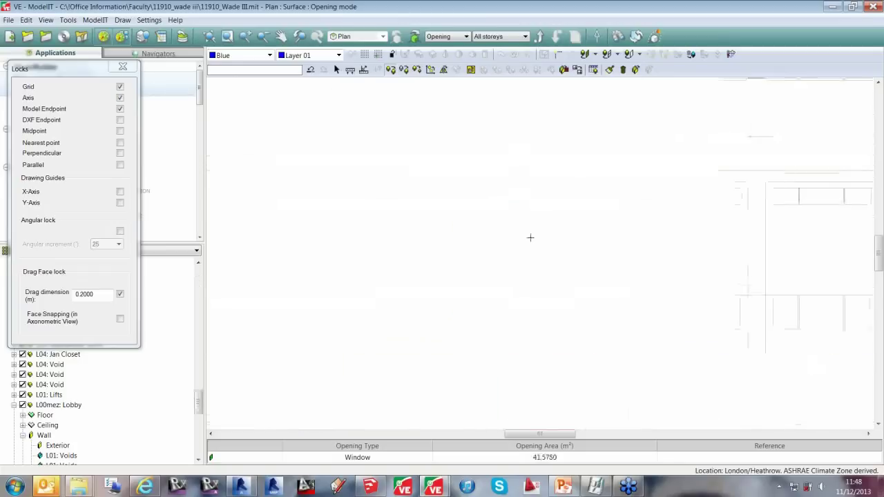
- Copy the two window stacks over the third and fourth tall mid-level windows of the elevation
left_click(390, 71)
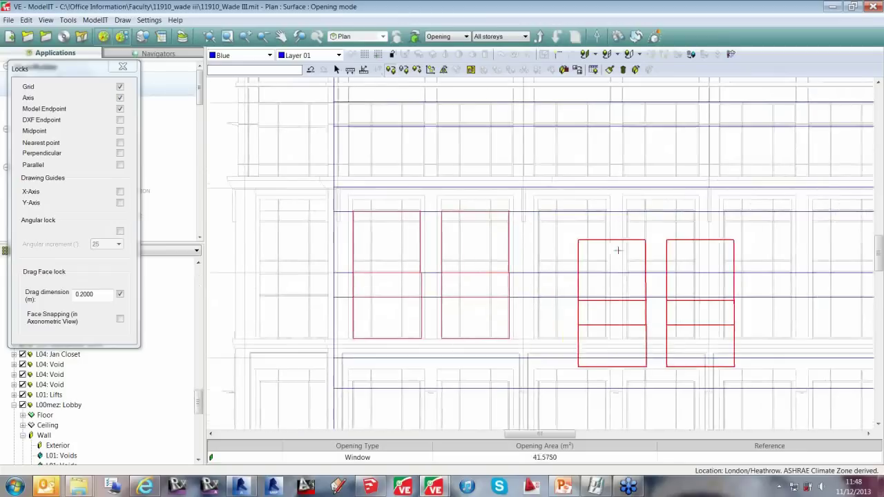
middle_click_drag(590, 236, 497, 227)
scroll(512, 229, "up", 1)
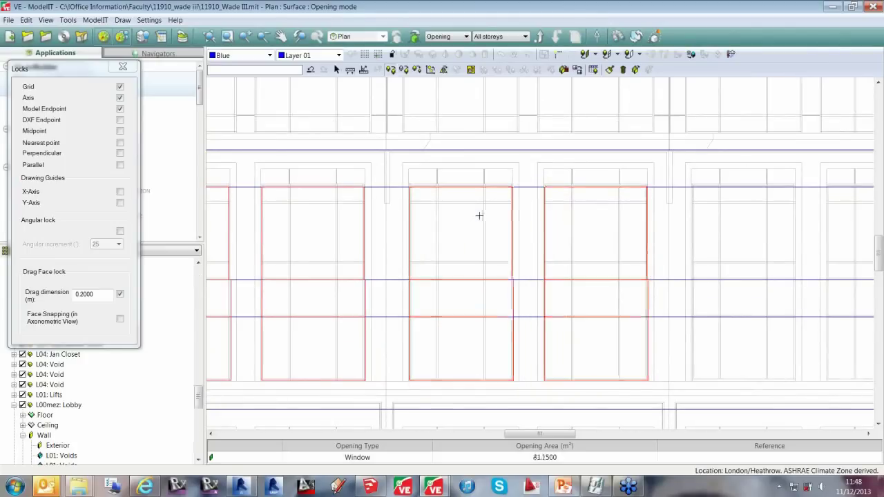
scroll(481, 215, "down", 1)
scroll(520, 229, "down", 3)
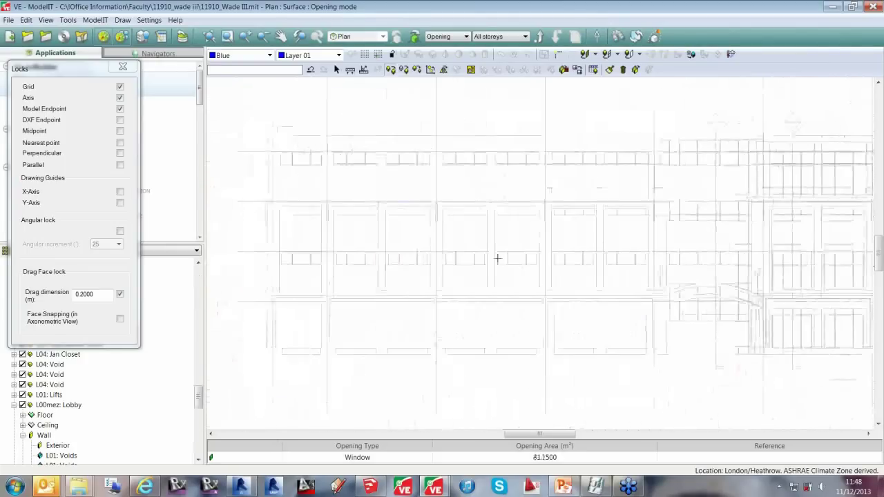
- Copy the four window stacks onto the wing's remaining tall windows and delete the two surplus stacks over the entrance bay
middle_click_drag(522, 260, 451, 266)
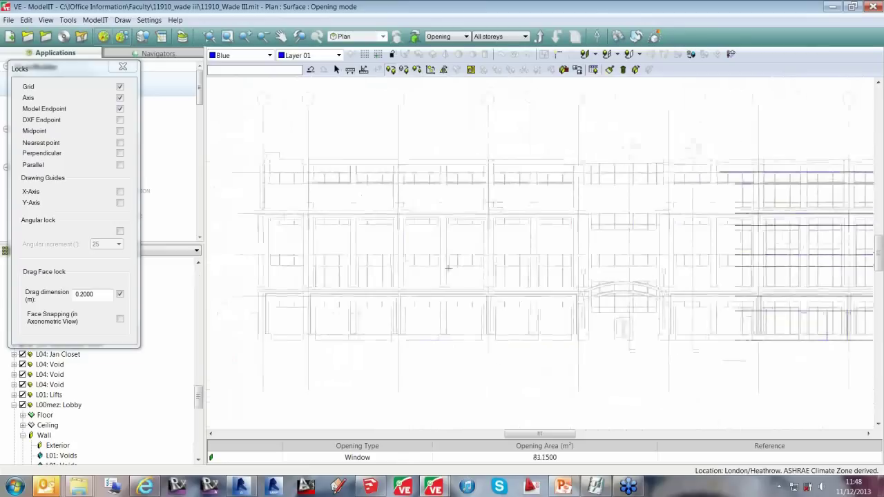
scroll(451, 259, "up", 1)
left_click(293, 242)
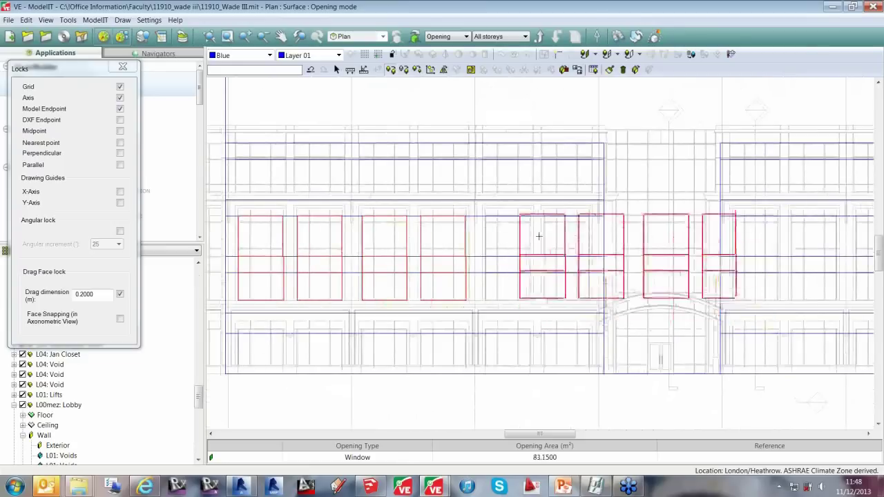
scroll(537, 241, "up", 3)
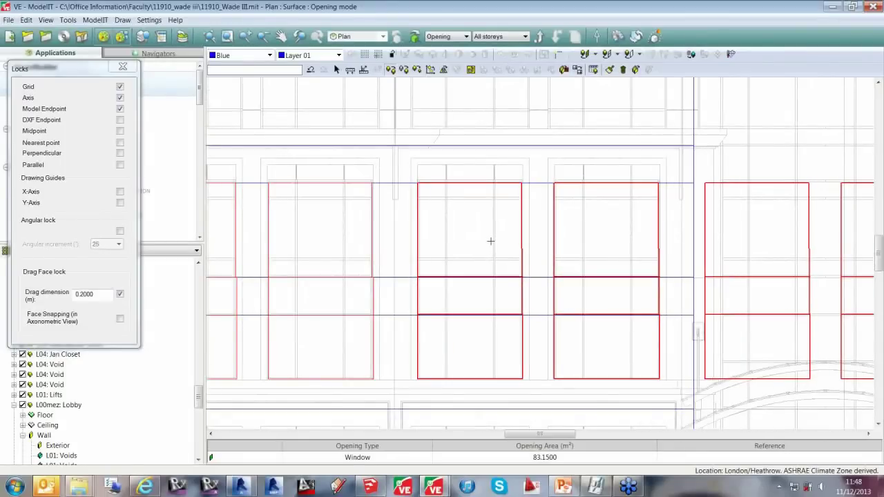
left_click(491, 240)
scroll(488, 241, "down", 3)
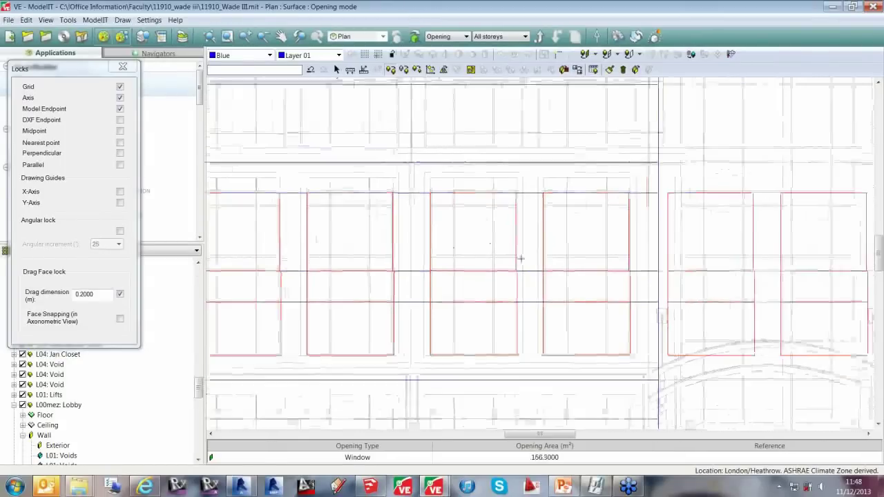
left_click_drag(483, 218, 648, 350)
scroll(479, 267, "down", 1)
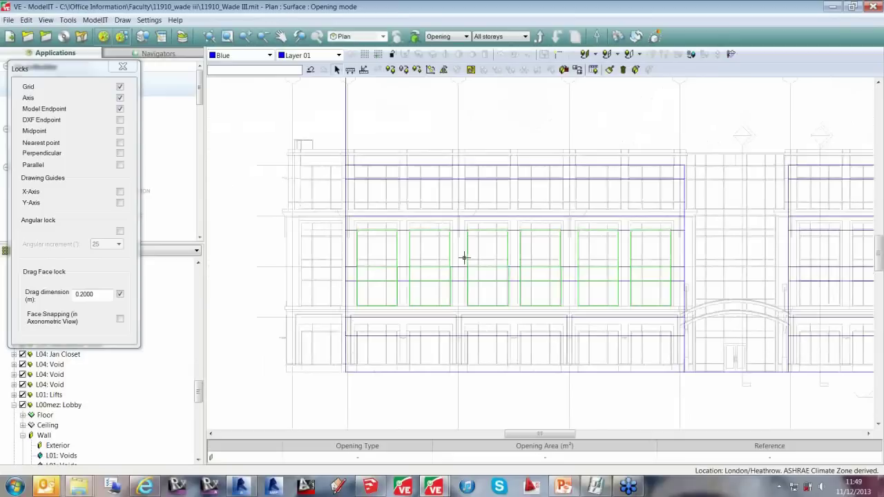
- Select all six window stacks and copy them over the matching windows of the wing on the other side of the entrance
left_click_drag(304, 210, 716, 334)
middle_click_drag(637, 235, 477, 242)
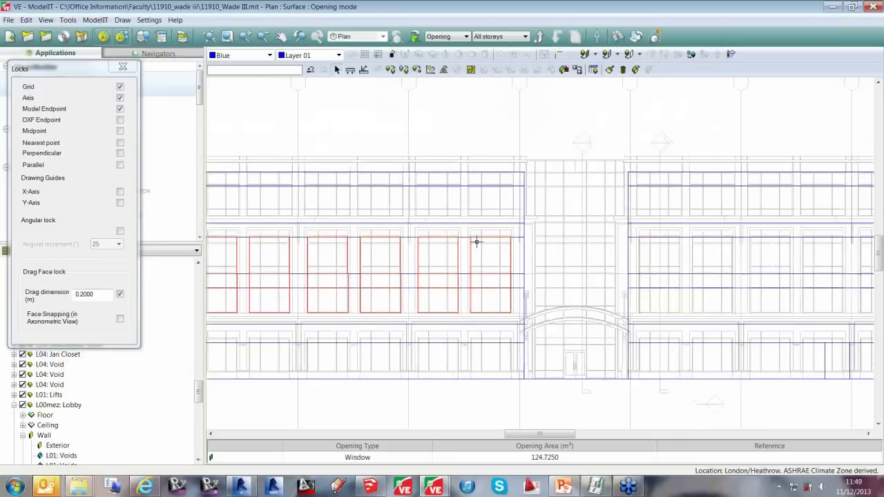
scroll(488, 251, "down", 1)
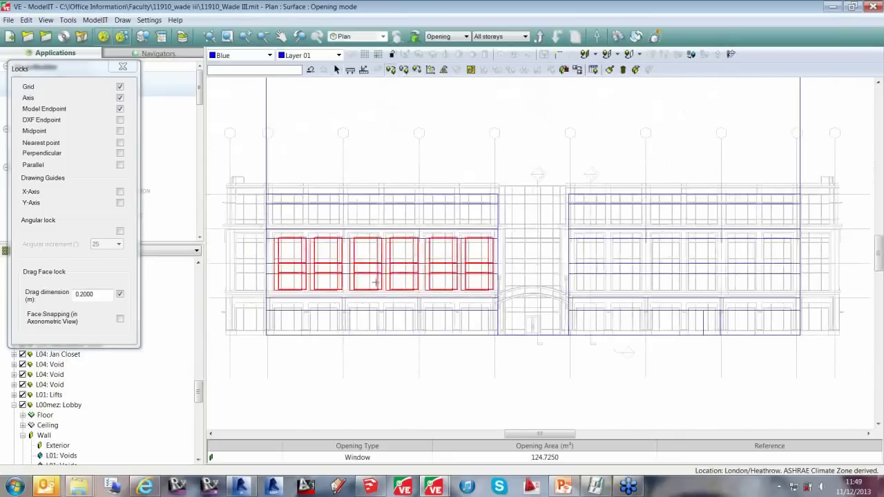
scroll(542, 288, "down", 1)
scroll(542, 288, "up", 3)
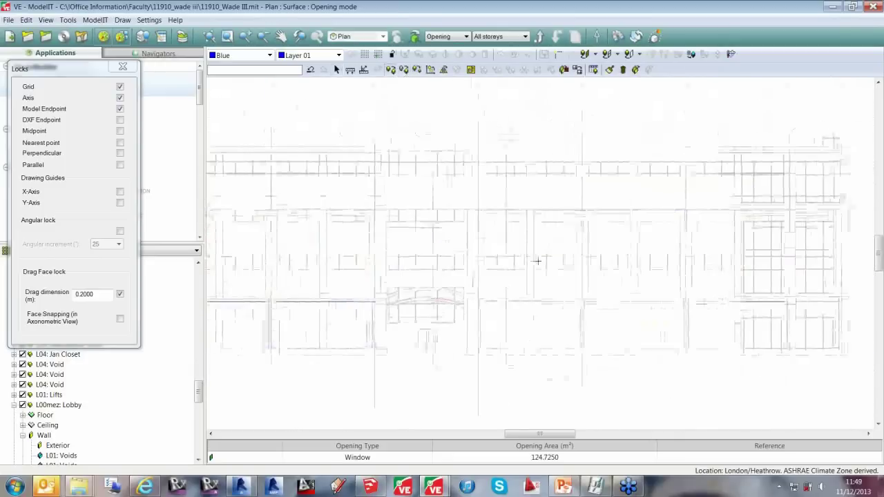
scroll(502, 250, "up", 3)
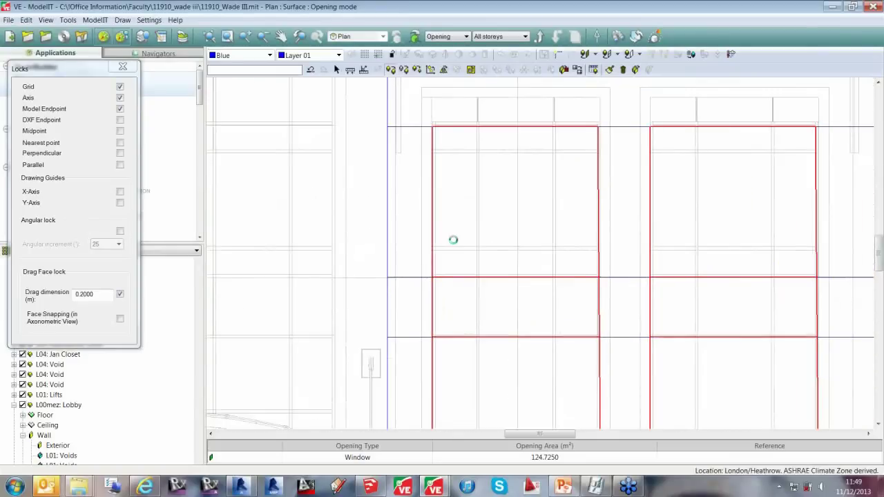
scroll(454, 238, "down", 3)
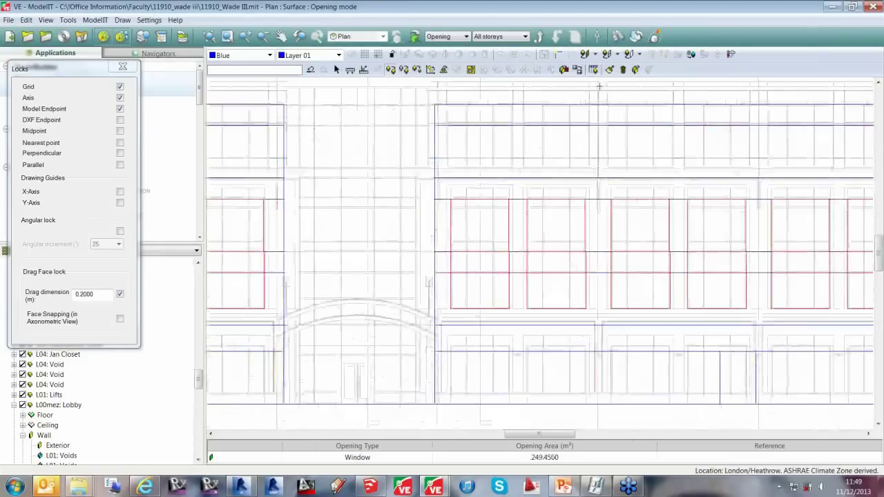
- Return to the whole-model level and delete the triangular L00mez: Lobby room
left_click(539, 38)
left_click(539, 38)
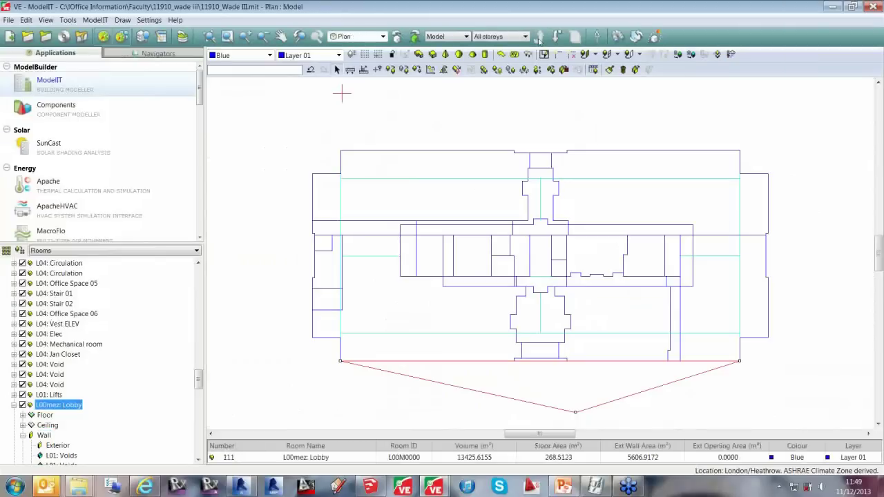
left_click(622, 69)
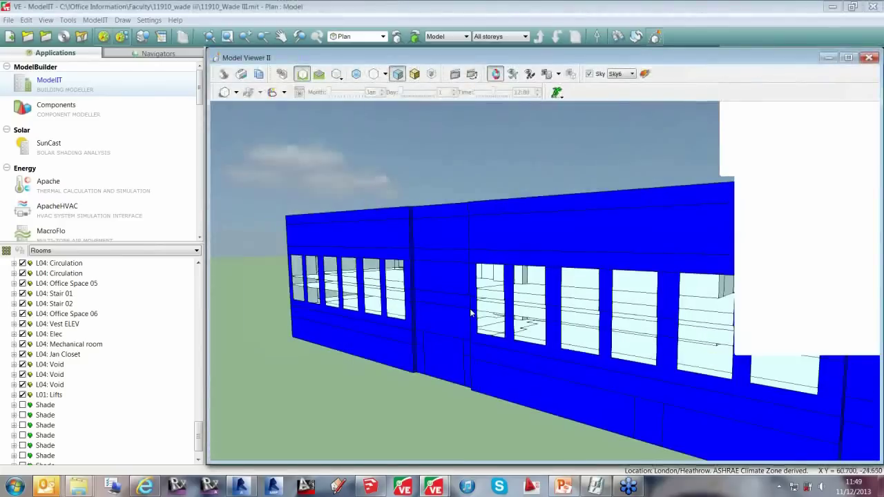
- Examine the traced windows on the facade in Model Viewer II and close the viewer
left_click_drag(470, 312, 528, 333)
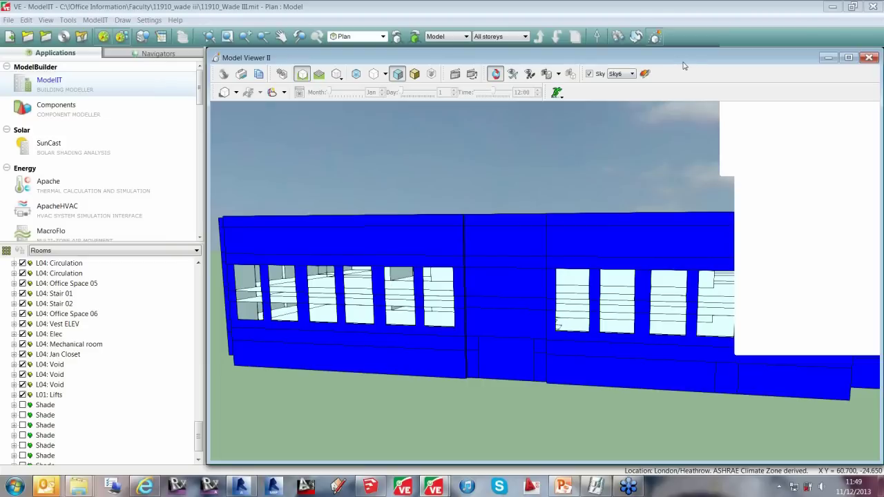
left_click_drag(680, 62, 494, 72)
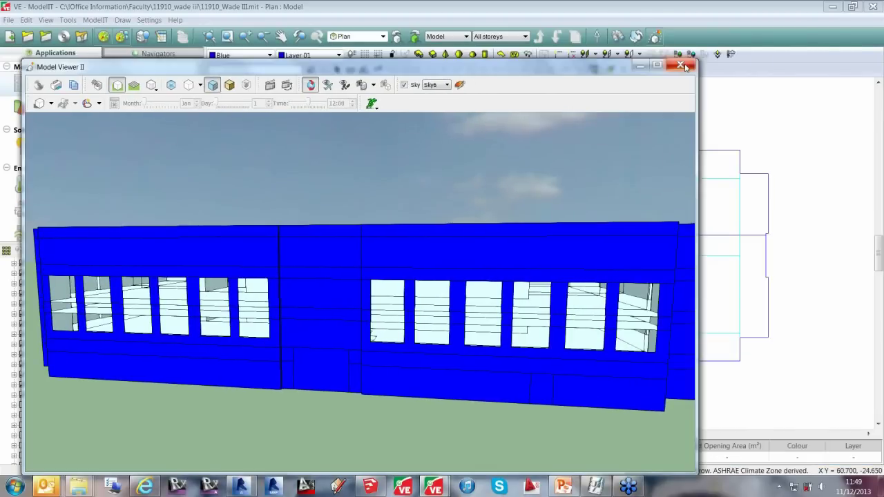
left_click(684, 67)
- Select the L03: P_South room in the front view and check its base plane and height
key("f")
scroll(543, 282, "down", 2)
left_click(435, 278)
scroll(416, 280, "up", 2)
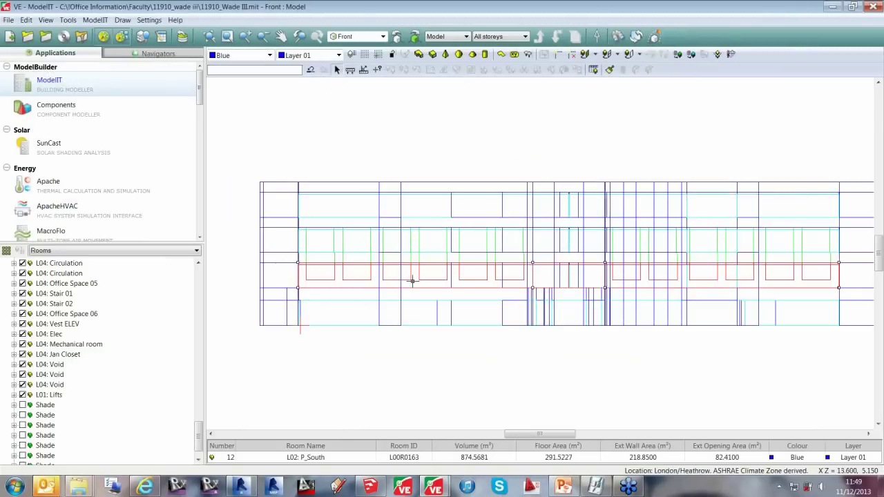
scroll(412, 277, "up", 1)
left_click(412, 249)
left_click(411, 235)
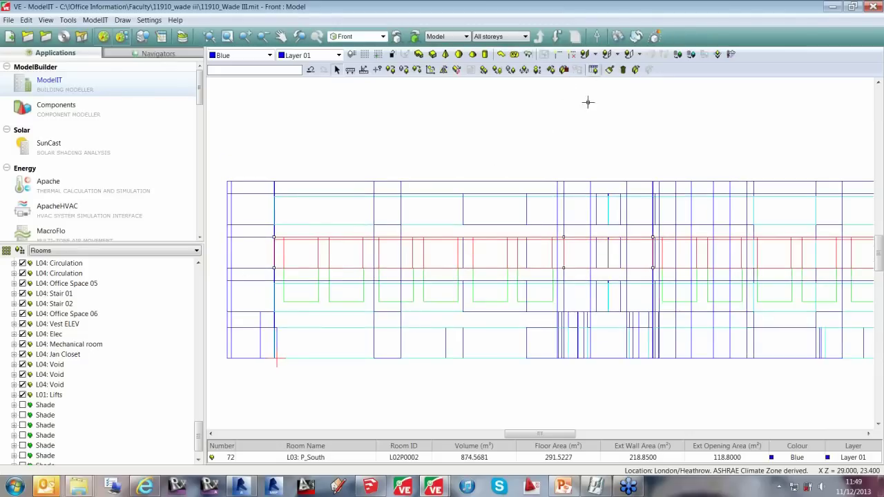
left_click(538, 69)
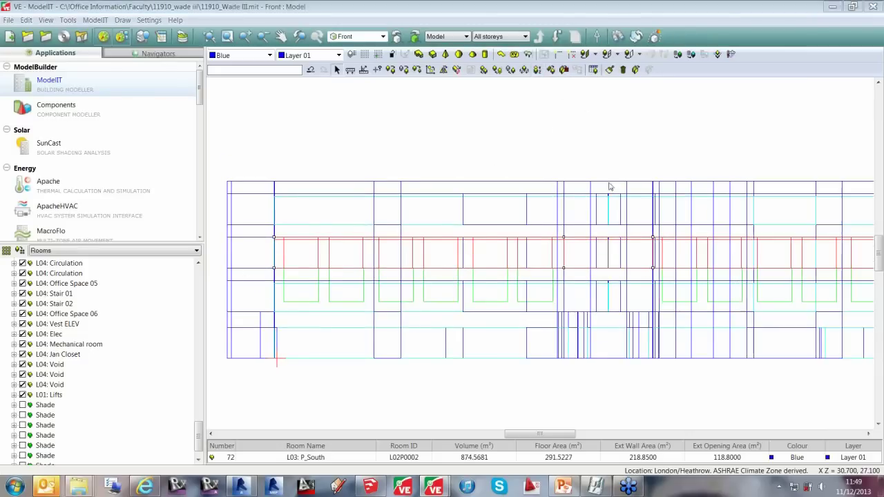
left_click(551, 338)
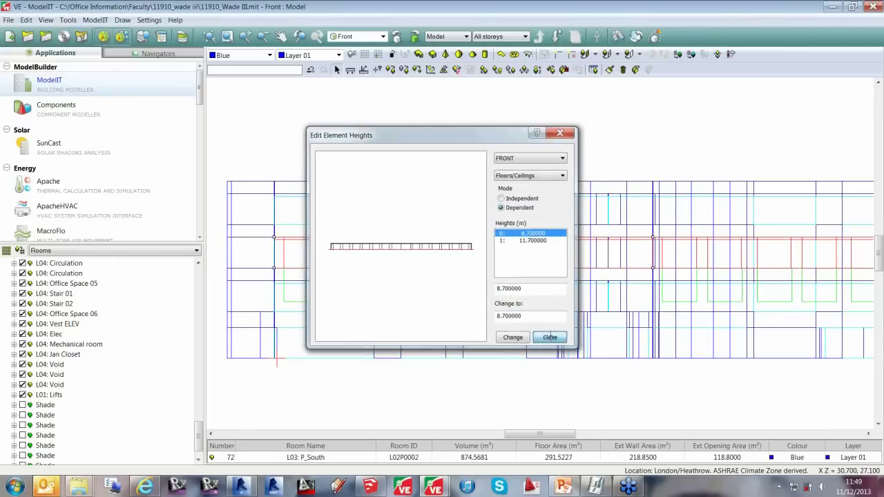
- Set the new extruded room's plane to 8.7 m and its height to 3 m, and switch to the plan view
left_click(417, 55)
type("8.")
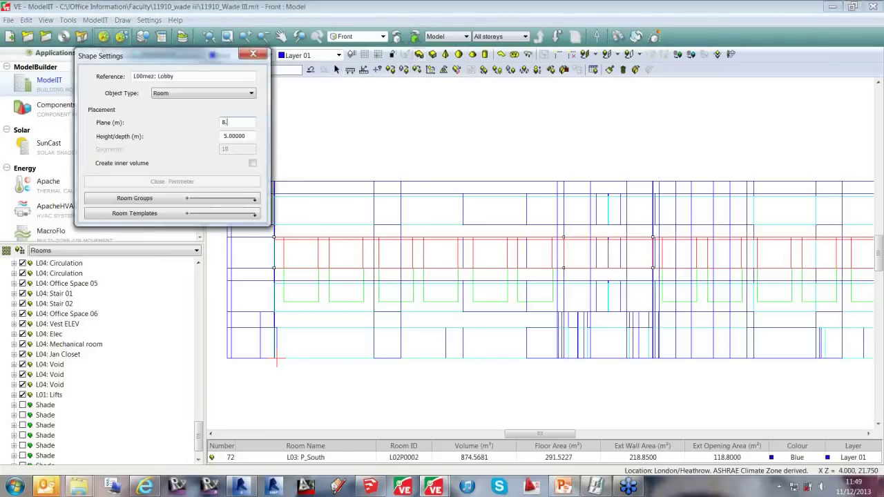
type("7")
key("Tab")
type("3")
left_click(354, 37)
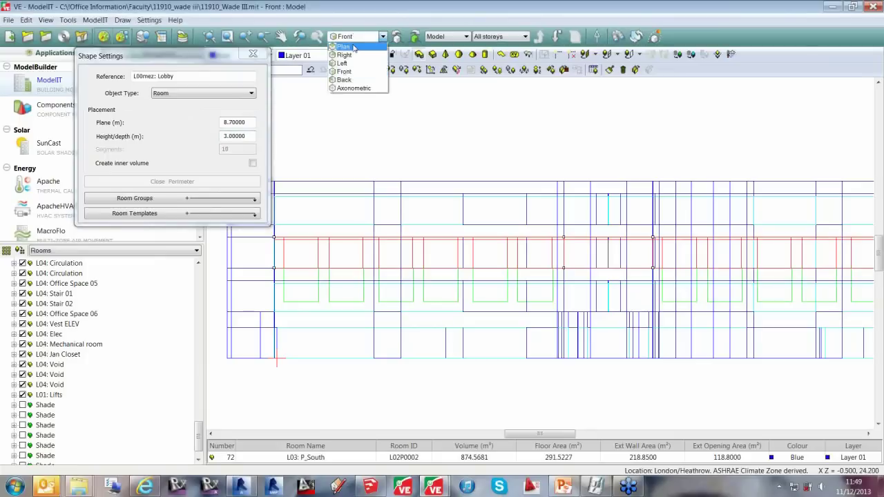
left_click(345, 44)
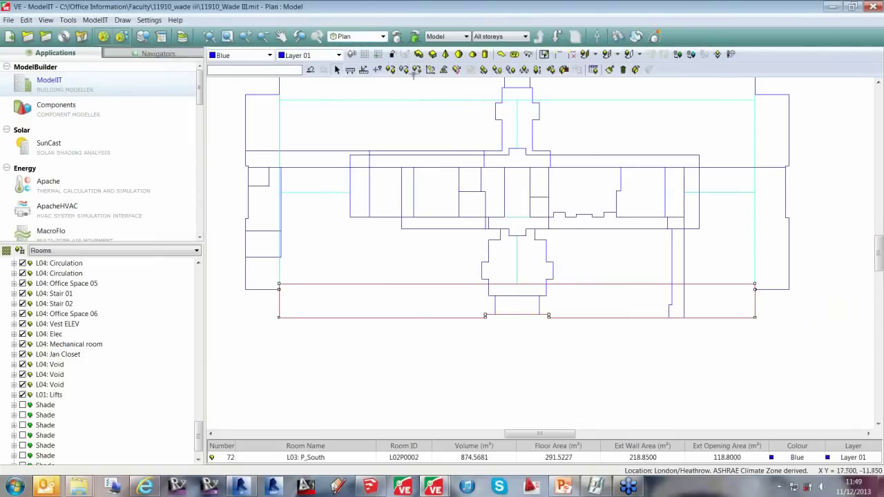
- Turn off the grid lock and draw a triangular L00mez: Lobby room along the full south wall with its apex outside the building
left_click(419, 55)
left_click(393, 54)
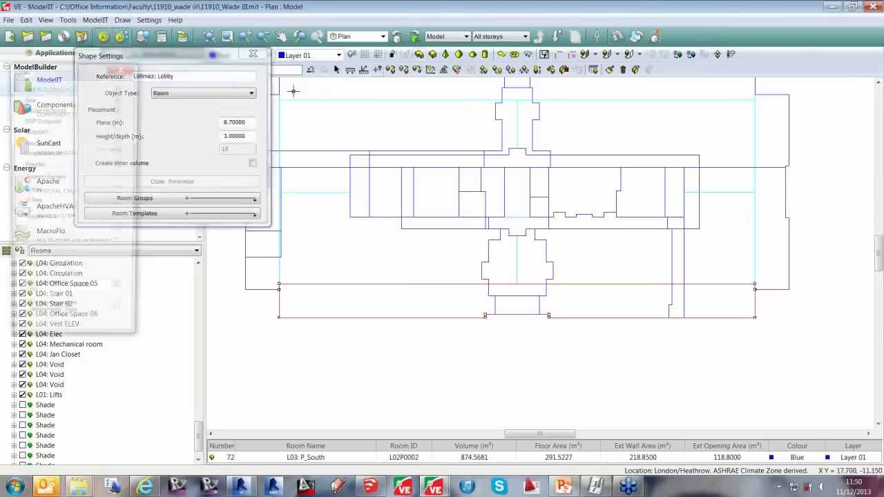
scroll(448, 345, "down", 1)
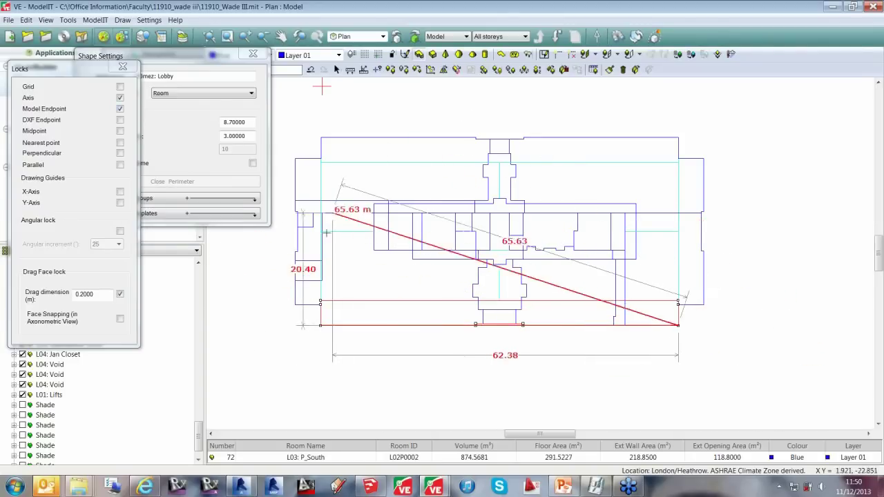
left_click(418, 385)
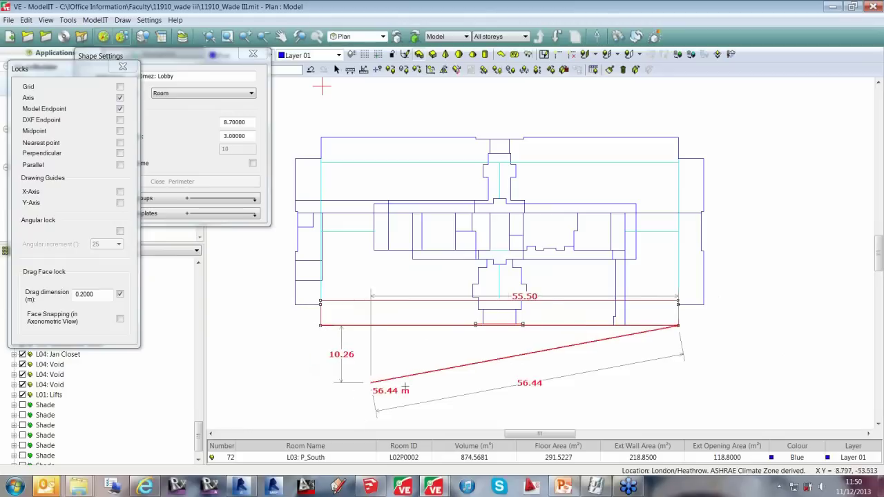
left_click(205, 184)
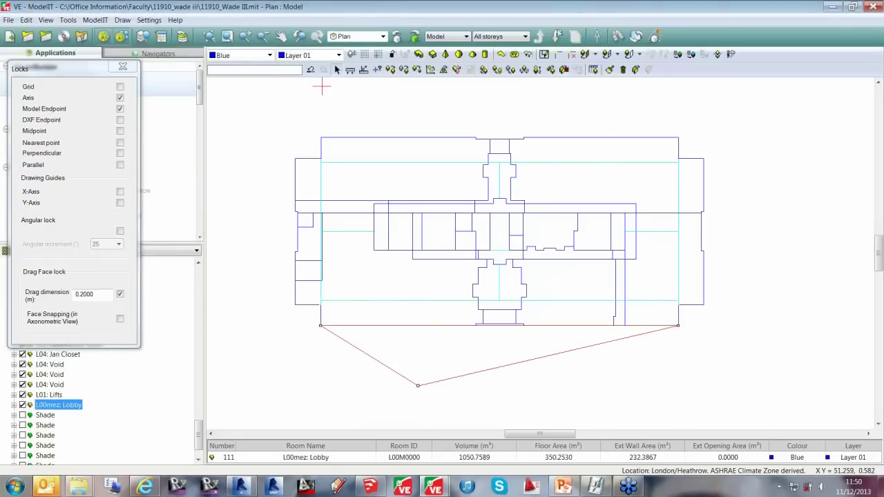
- Examine the new lobby's surfaces and openings, and compare its alignment with the L03 storey in the front view
left_click(556, 34)
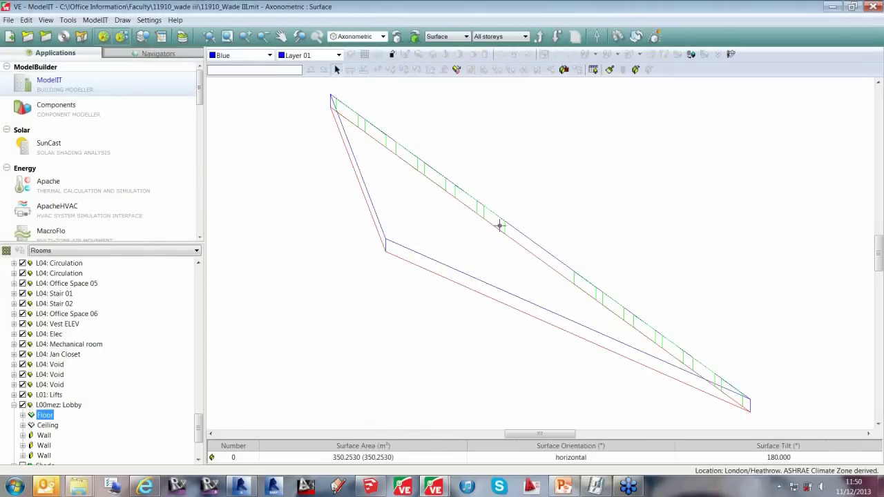
left_click(538, 37)
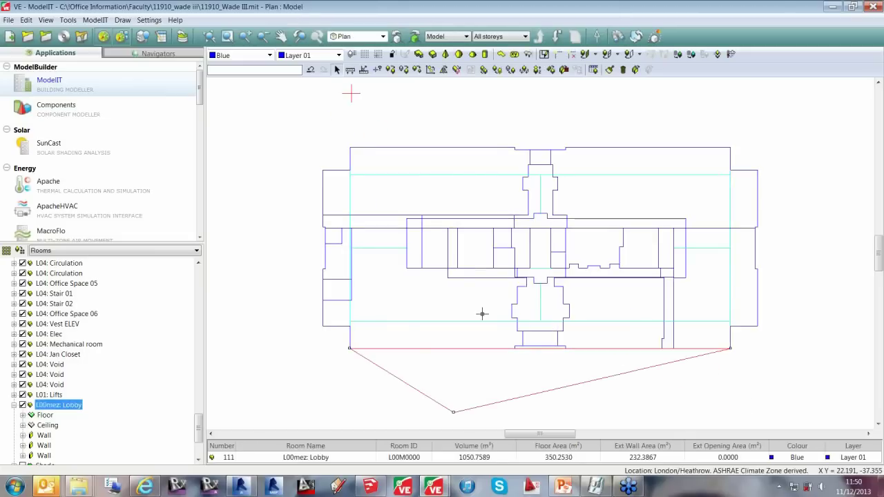
key("f")
middle_click_drag(404, 302, 535, 372)
scroll(430, 311, "up", 3)
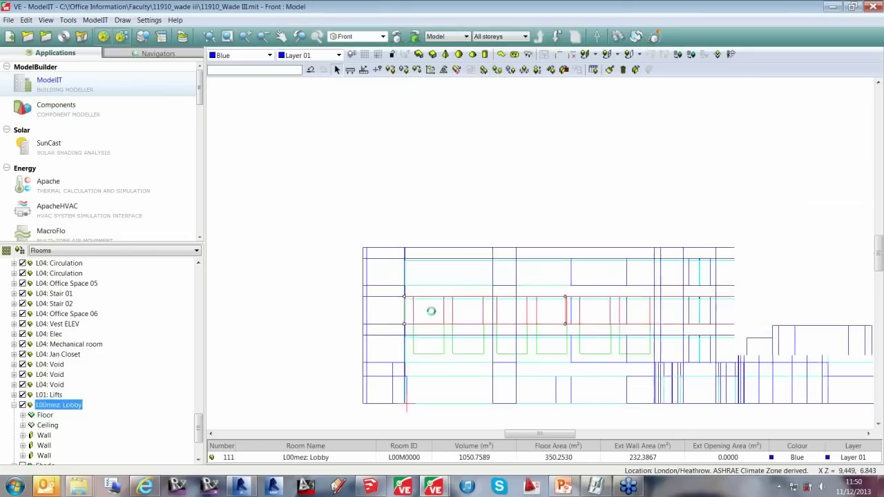
scroll(421, 317, "up", 5)
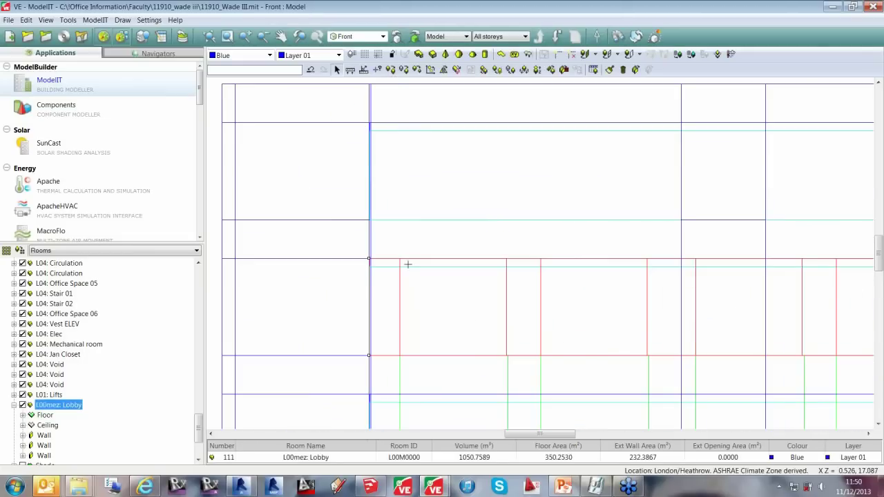
- Move the L00mez: Lobby room vertically upwards in the front view so its base sits at the L04 storey
key("m")
left_click(369, 355)
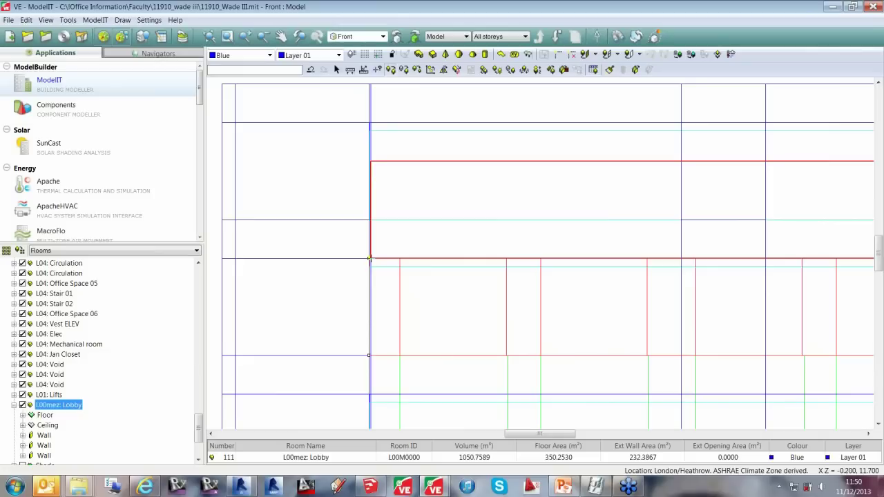
left_click_drag(368, 259, 368, 219)
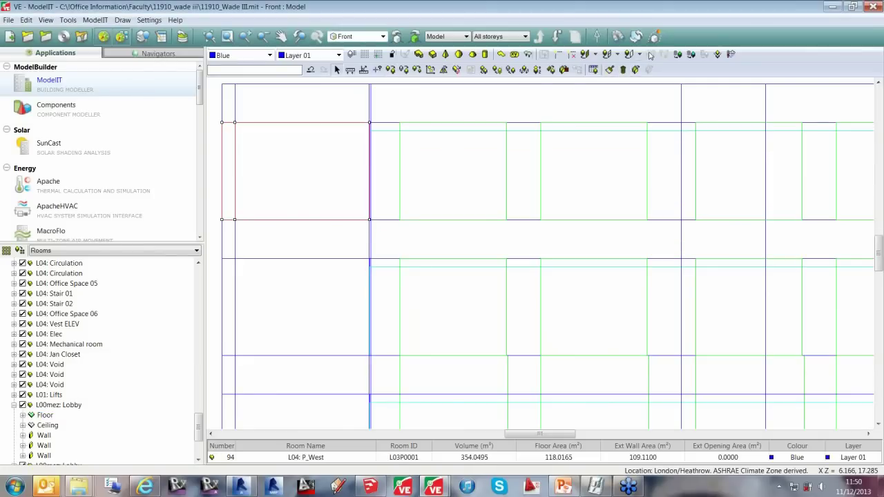
scroll(434, 205, "down", 5)
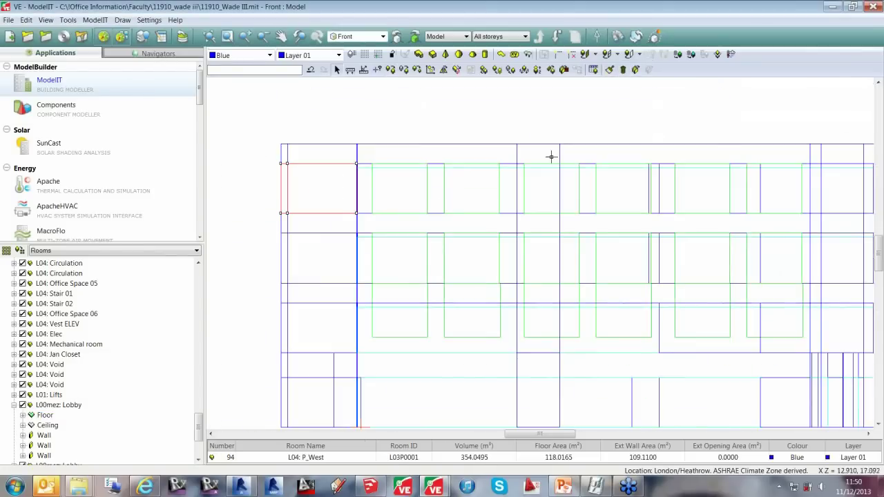
middle_click_drag(551, 156, 448, 179)
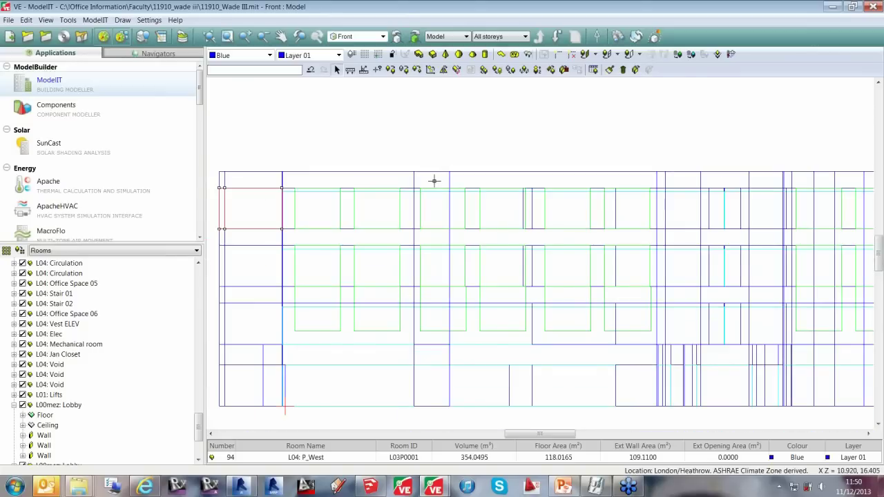
- Delete the triangular L00mez: Lobby room on the south side of the building in the plan view
left_click(556, 38)
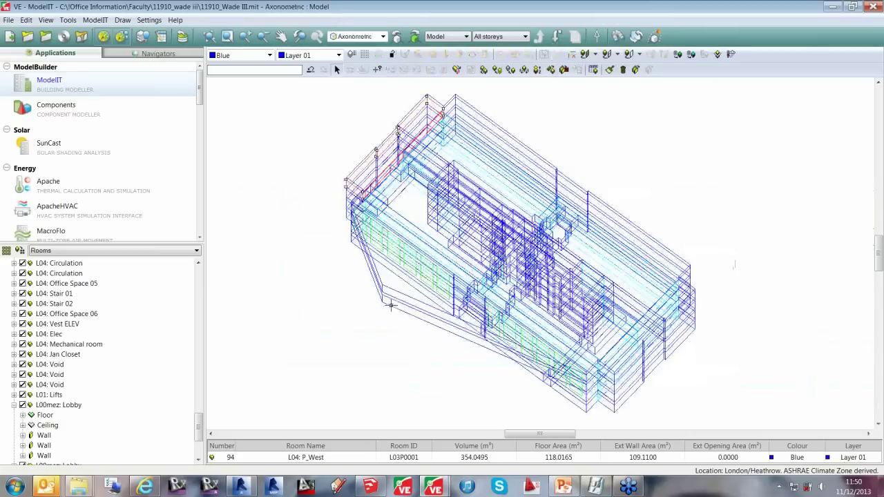
left_click(369, 37)
left_click(357, 48)
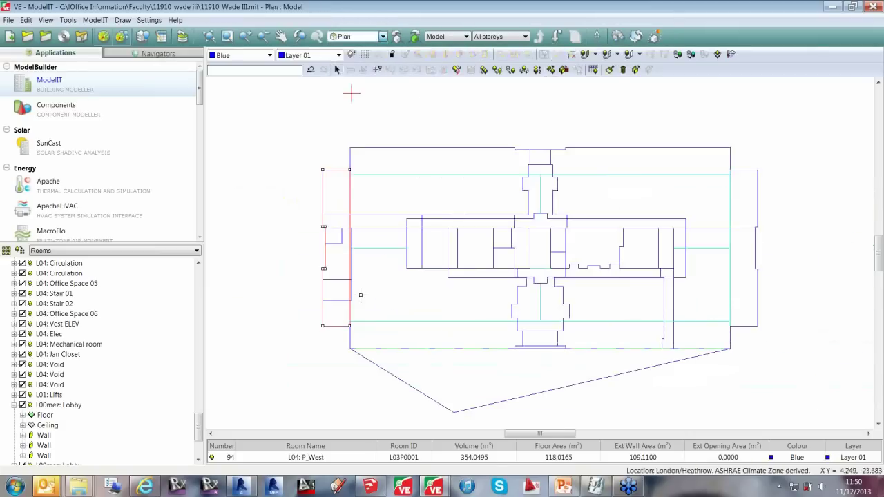
left_click_drag(387, 436, 460, 411)
left_click(233, 39)
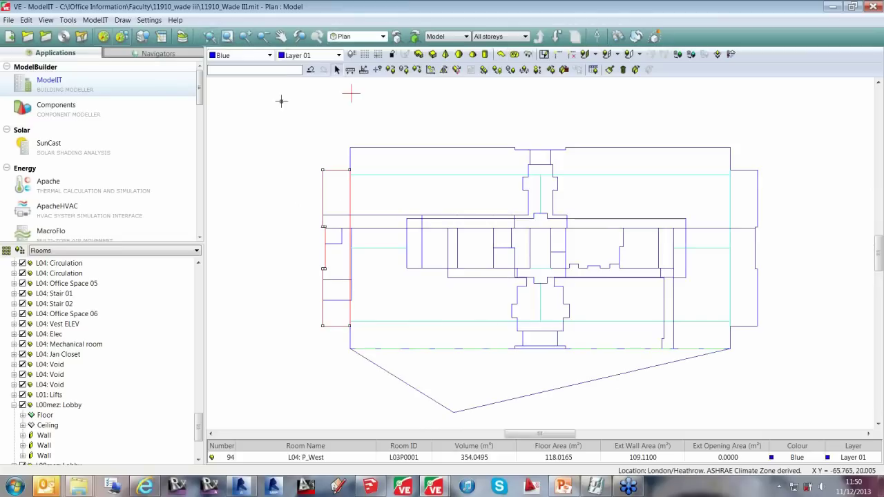
left_click(427, 380)
key("Delete")
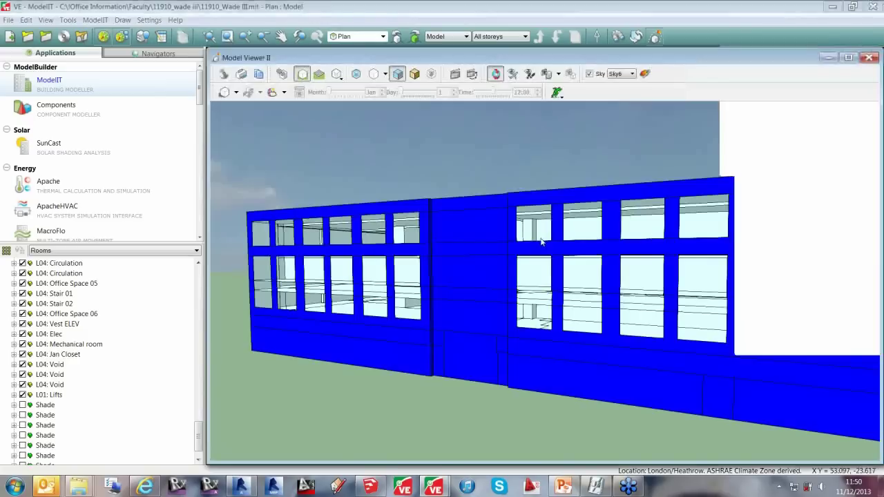
- Examine the windows in the facade with the lobby removed in the 3D model viewer, and close the viewer
left_click_drag(541, 241, 349, 234)
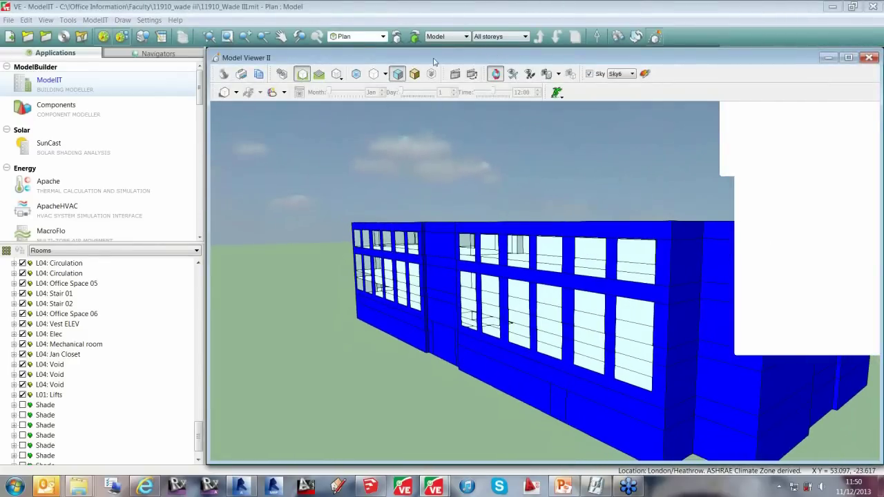
left_click_drag(433, 62, 397, 67)
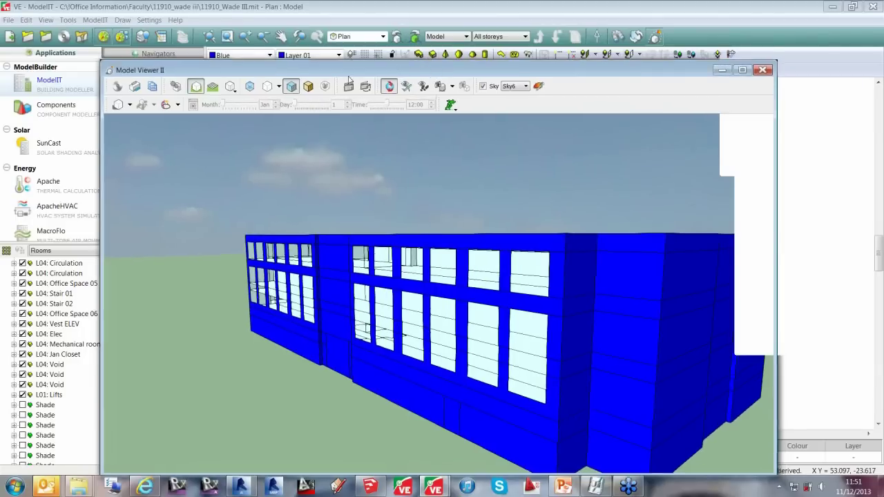
left_click_drag(434, 72, 336, 74)
left_click(667, 72)
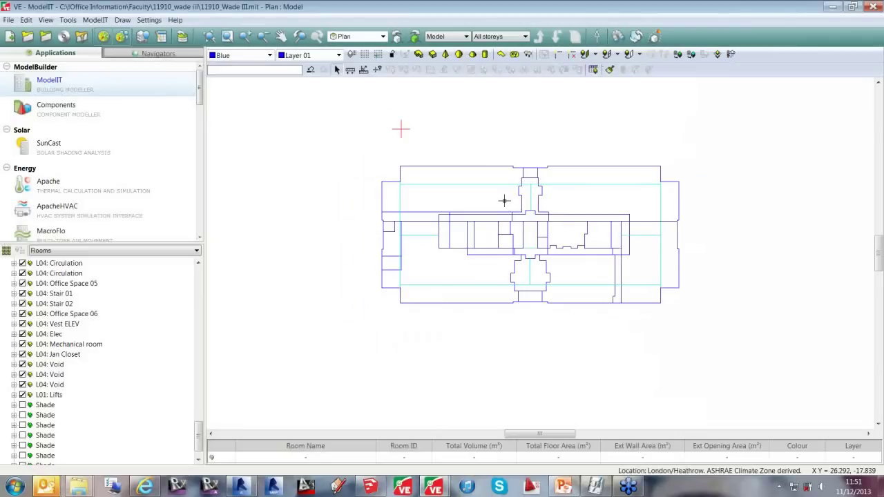
- Group the rooms by floors, select the whole building in the axonometric view and remove its glazing for azimuths 0 to 360° and tilt 90°
key("a")
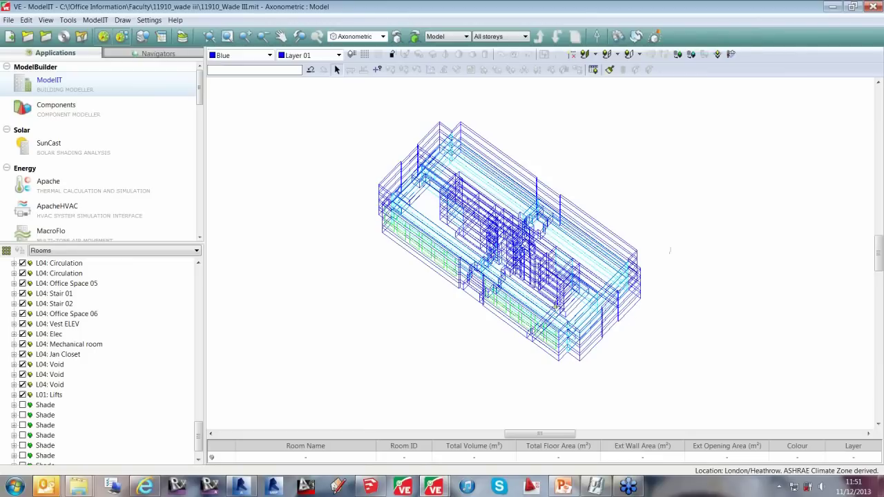
left_click(118, 251)
left_click(104, 270)
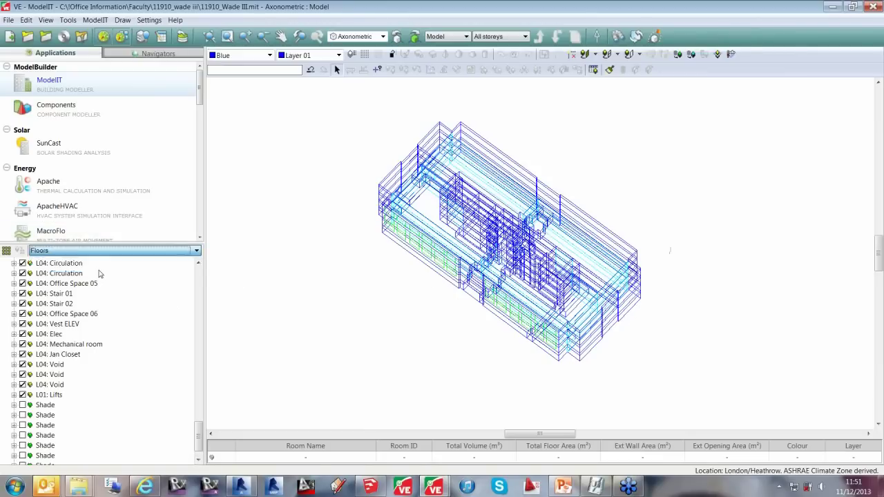
left_click_drag(652, 390, 353, 122)
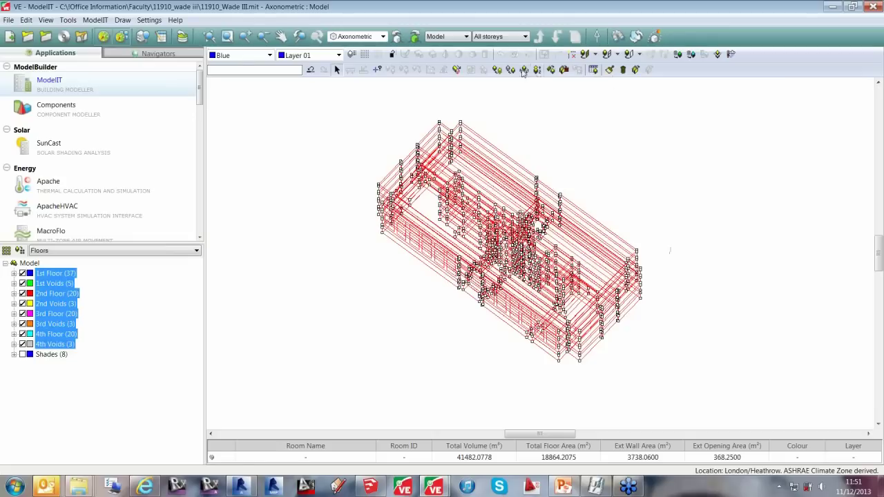
left_click(523, 70)
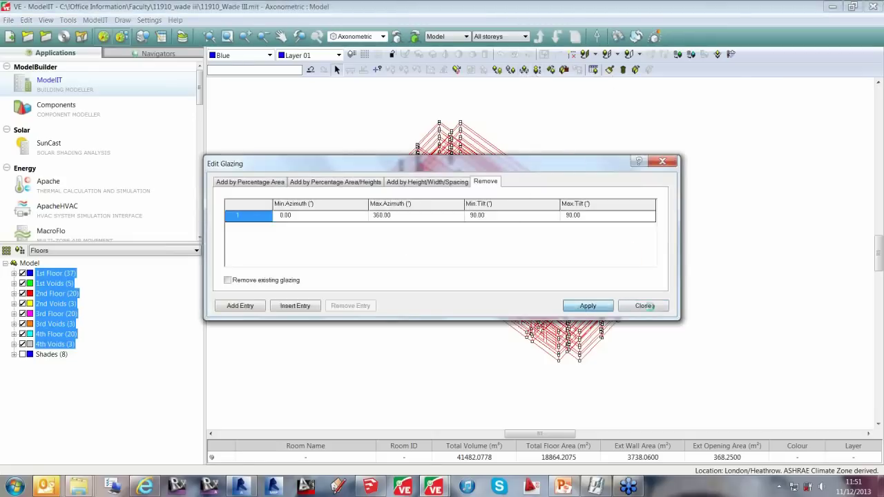
left_click(644, 306)
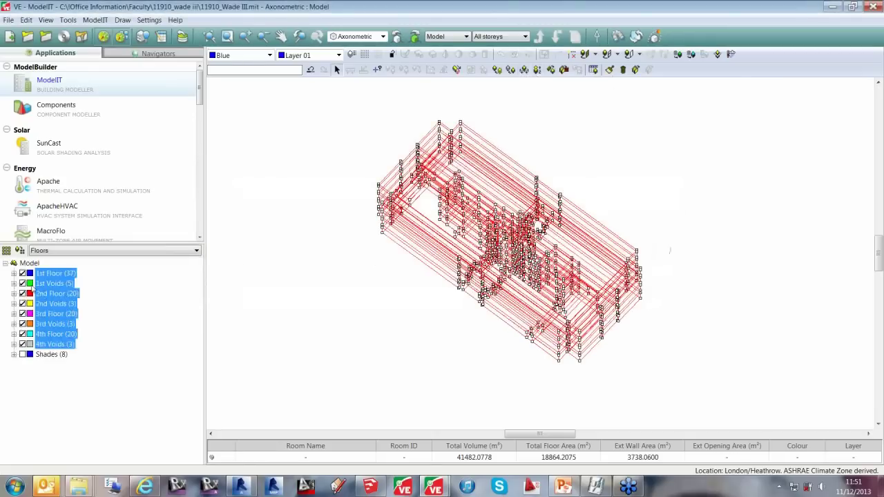
- Hide the 1st, 2nd, 3rd and 4th Voids groups so only the four occupied floors stay selected
left_click(22, 284)
left_click(22, 303)
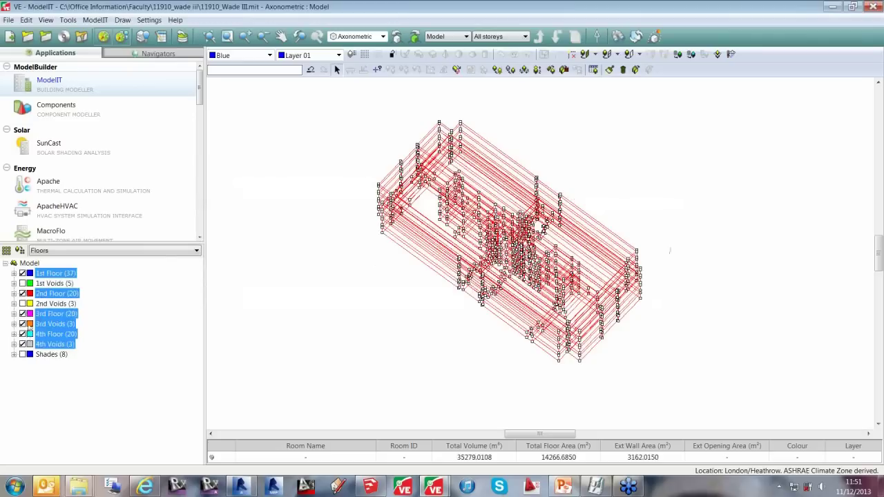
left_click(22, 324)
left_click(22, 344)
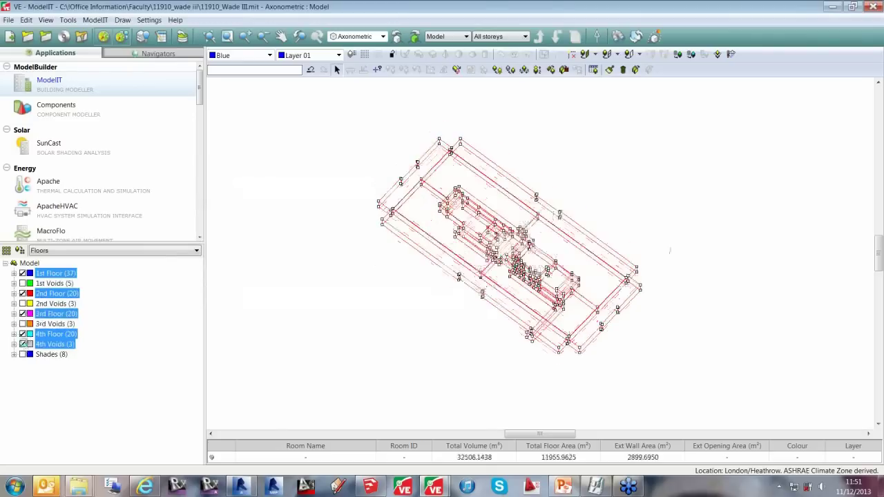
- Add glazing by percentage area to the selected floors at 100% for azimuths 0 to 360° and tilt 90°
left_click(524, 70)
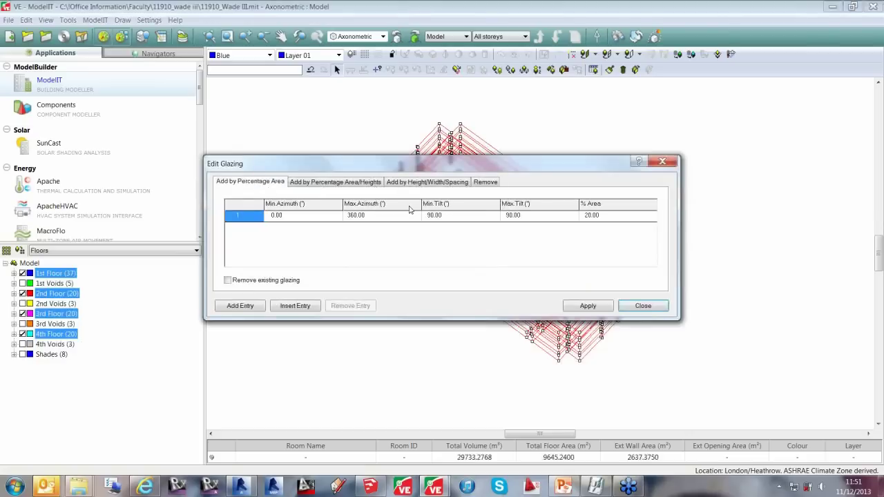
double_click(606, 219)
type("10")
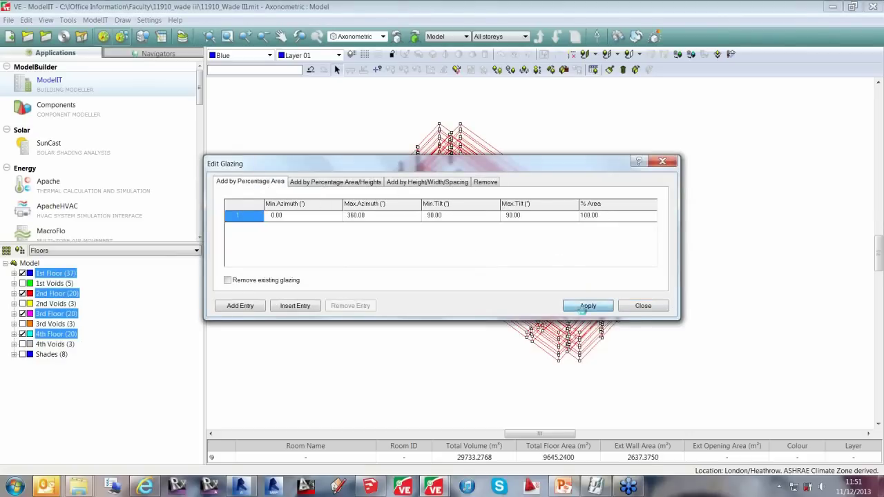
left_click(586, 306)
left_click(642, 306)
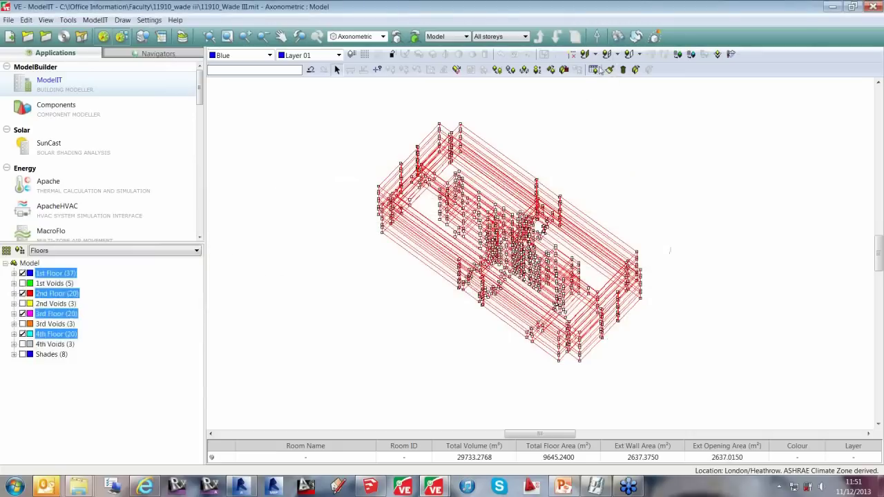
- Inspect the fully glazed floors in the 3D model viewer and close the viewer
left_click(654, 38)
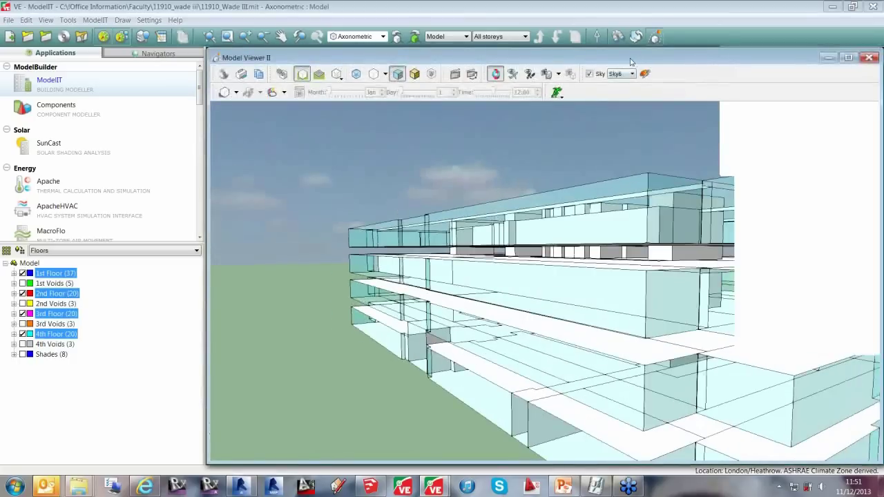
left_click_drag(631, 62, 498, 71)
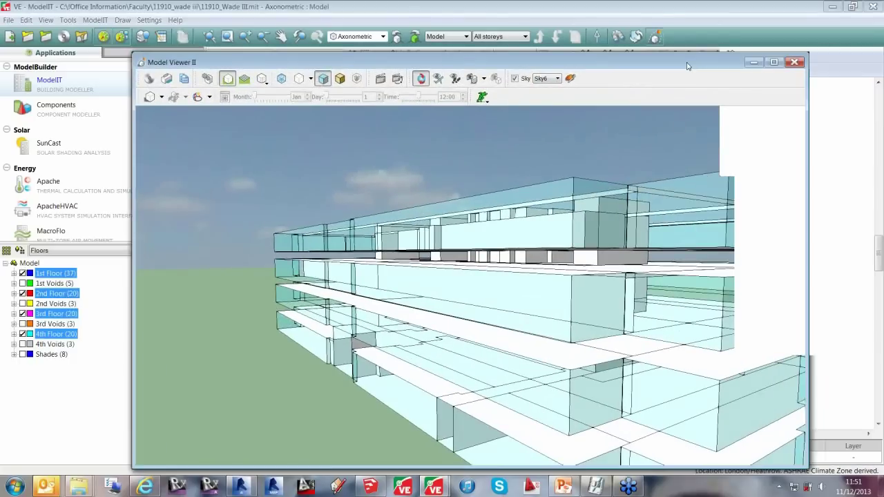
left_click(794, 63)
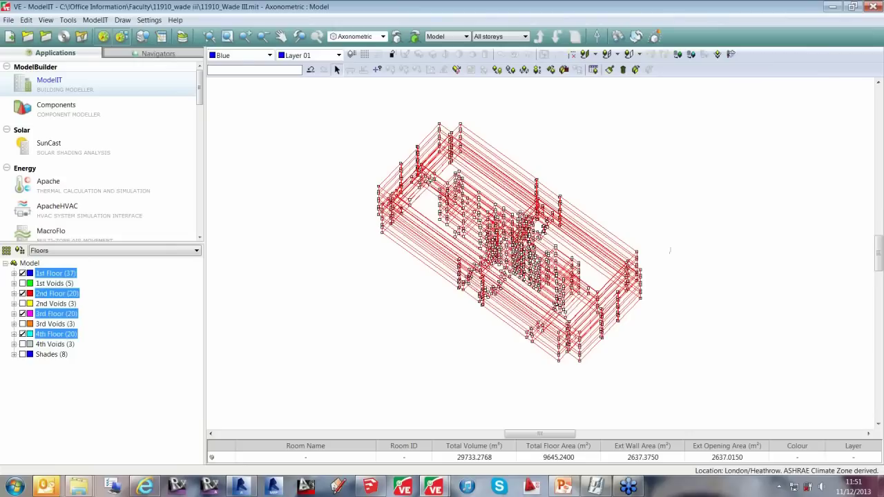
- Edit the element heights of the windows, changing the lowest window level to 0.2 m
left_click(537, 70)
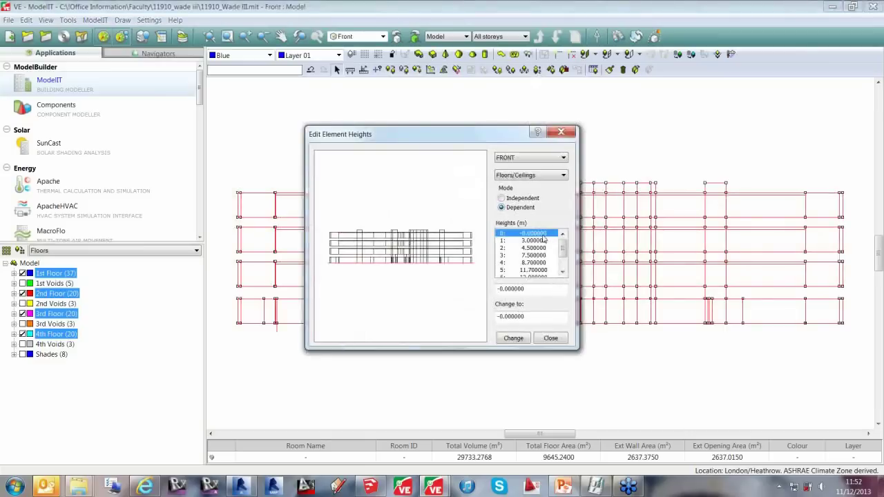
left_click(515, 176)
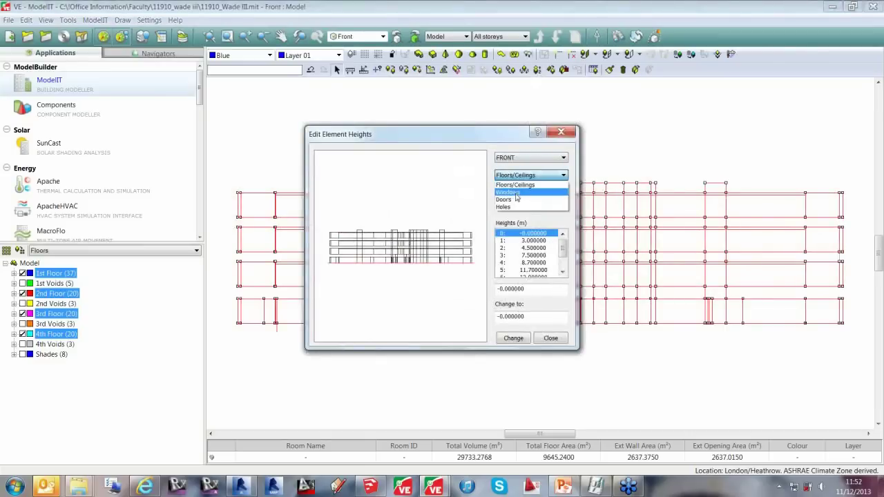
left_click(516, 194)
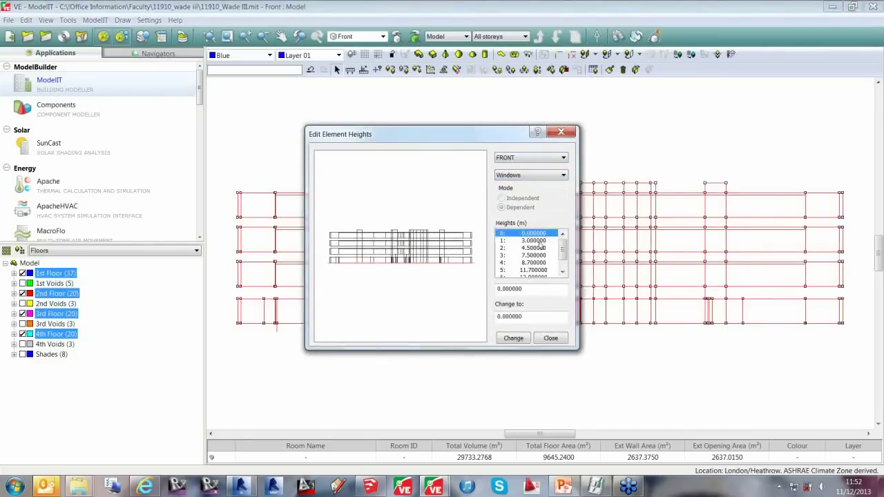
left_click_drag(532, 317, 509, 317)
type("2")
left_click(512, 338)
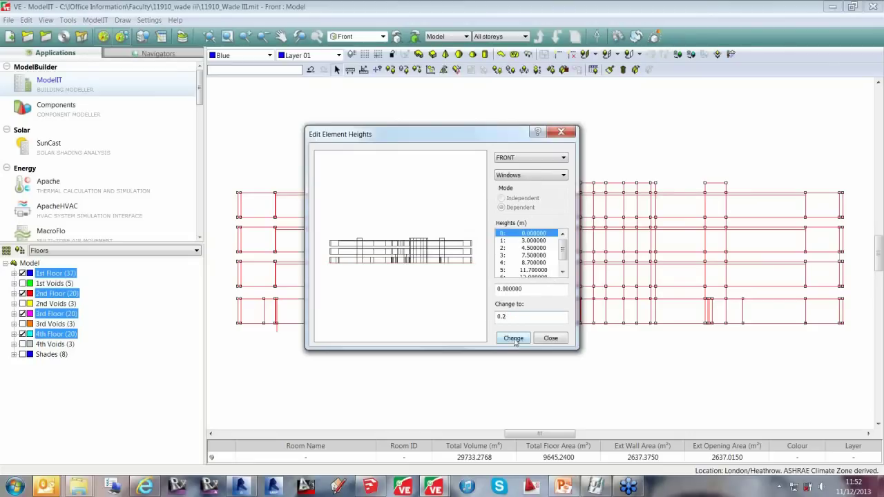
- Change the 4.5 m window height level to 4.7 m
left_click(533, 240)
left_click(536, 248)
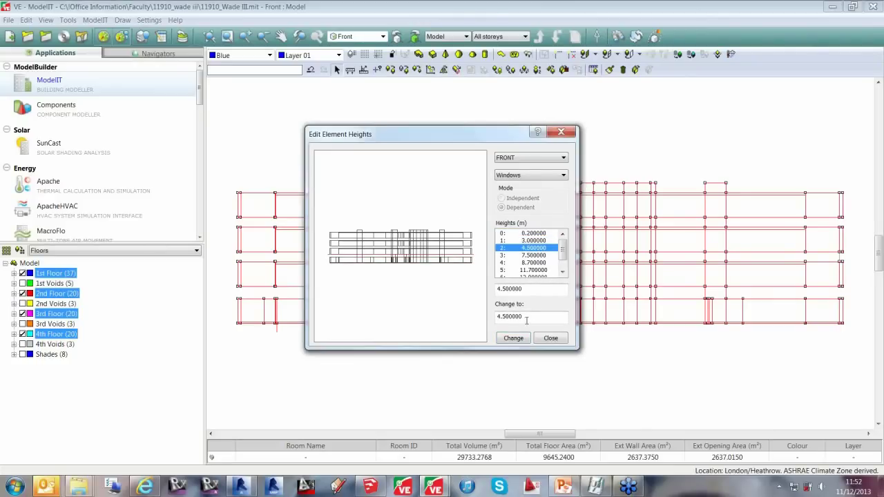
left_click_drag(527, 317, 487, 329)
type("4.7")
left_click(523, 342)
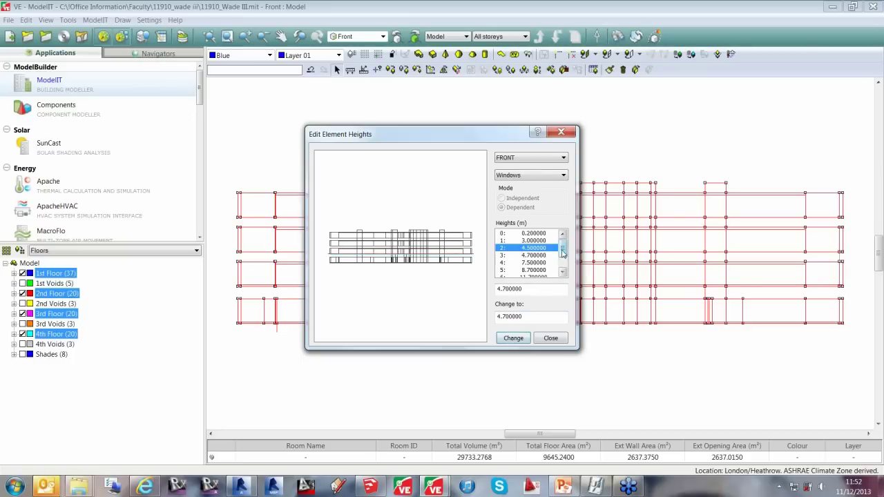
- Change the 7.5 m window height level and finish editing the element heights
left_click_drag(562, 253, 563, 259)
left_click(540, 248)
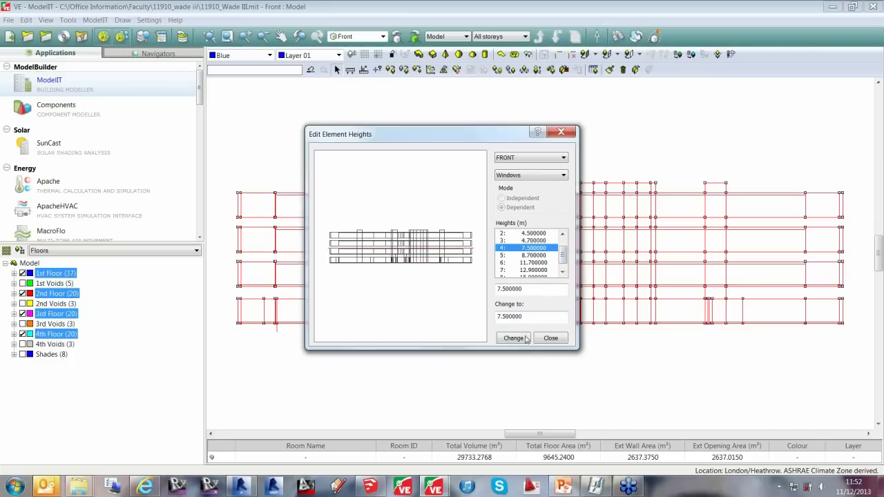
left_click_drag(500, 317, 523, 316)
type("7.7")
left_click(513, 339)
left_click(547, 338)
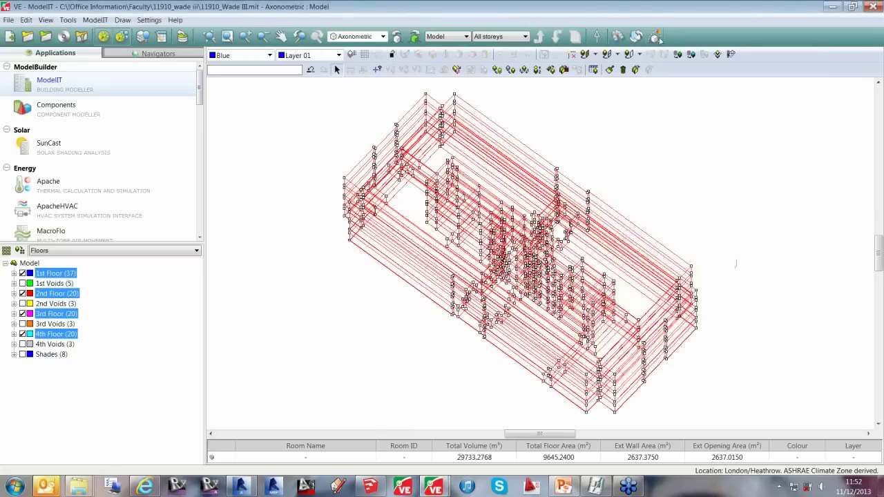
- Deselect the floors and turn the visibility of all void groups and shades back on
right_click(216, 67)
left_click(252, 142)
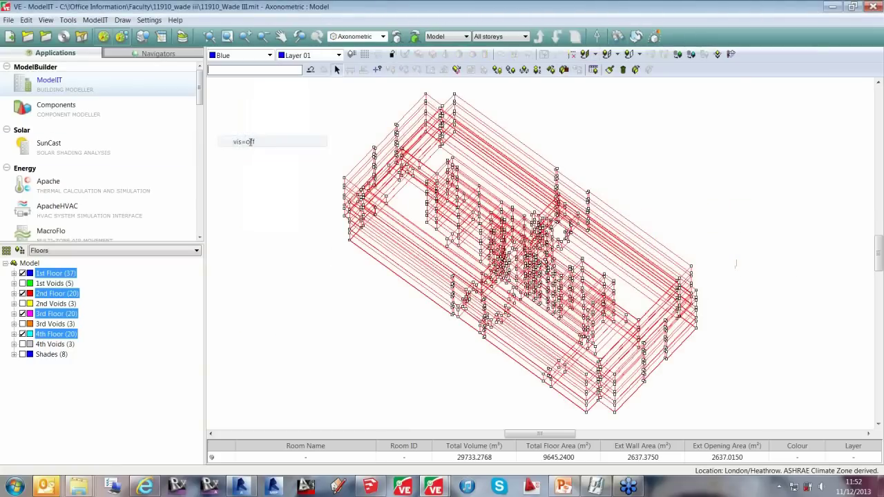
left_click(255, 69)
left_click(306, 150)
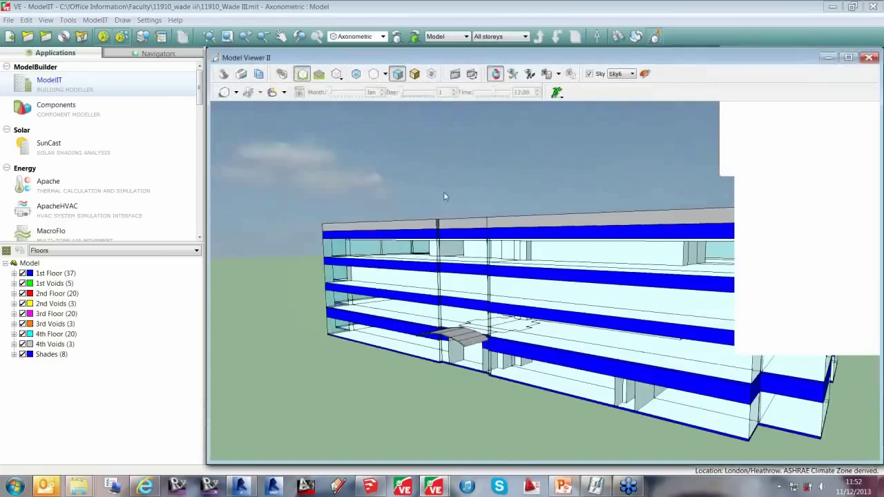
- Orbit the complete model in the 3D viewer to examine the banded glazing from several sides, and close the viewer
left_click_drag(393, 195, 511, 393)
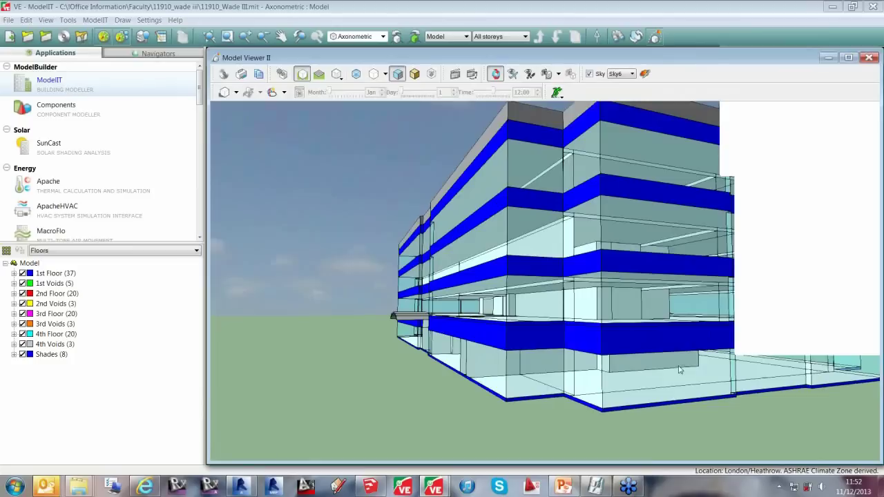
left_click_drag(663, 366, 607, 71)
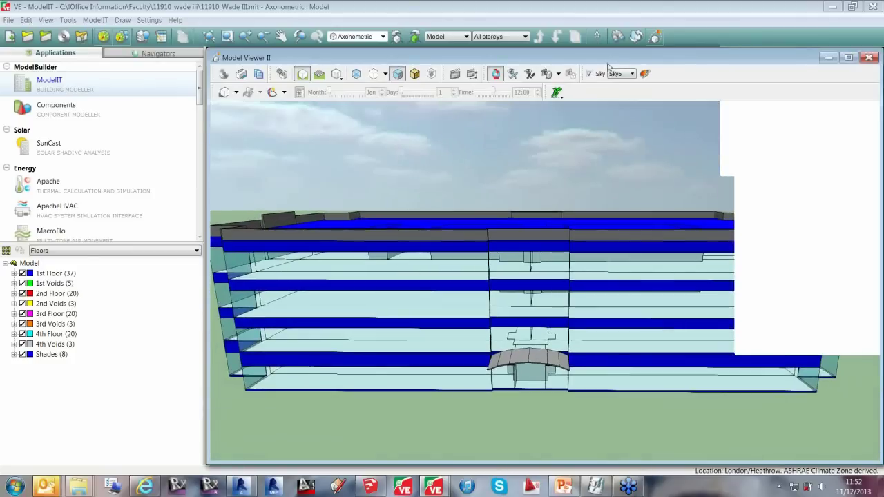
double_click(608, 59)
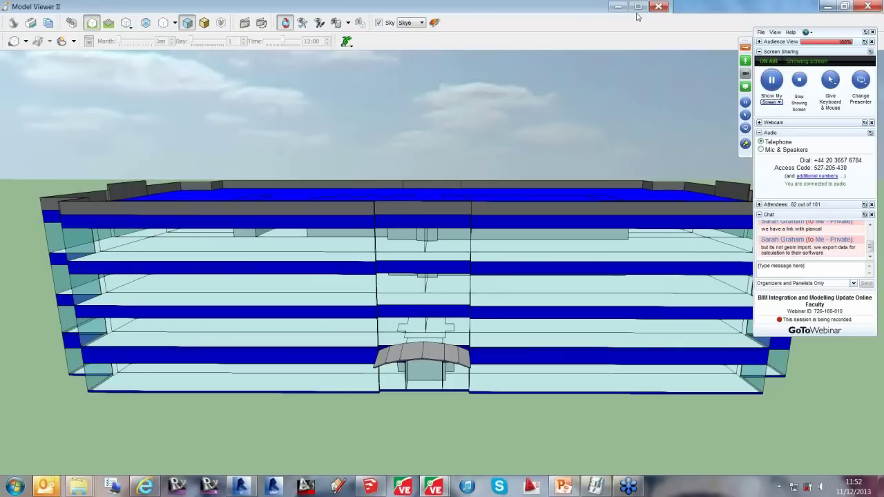
left_click(658, 6)
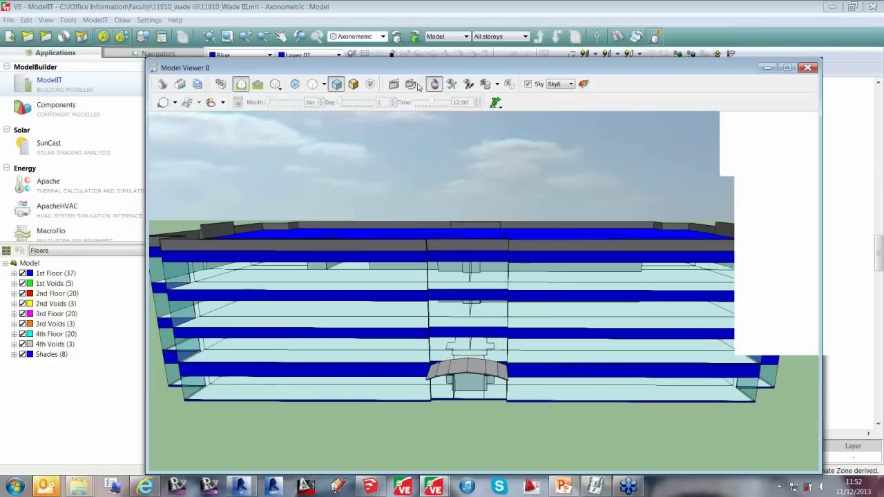